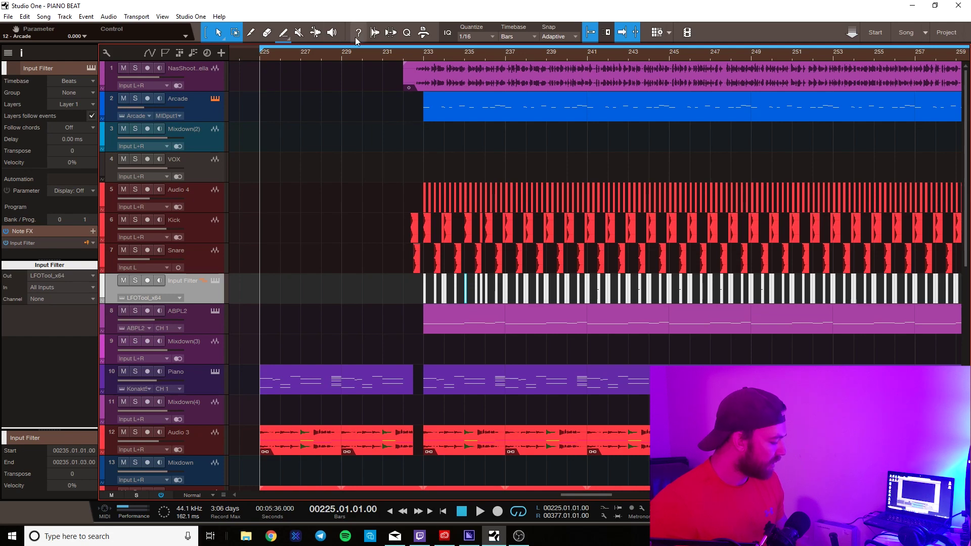
- Review the arrangement's tracks from the vocal sample and Arcade down to the Serum synths and Impact
{"action": "scroll", "coordinate": [297, 98], "scroll_direction": "down", "scroll_amount": 4}
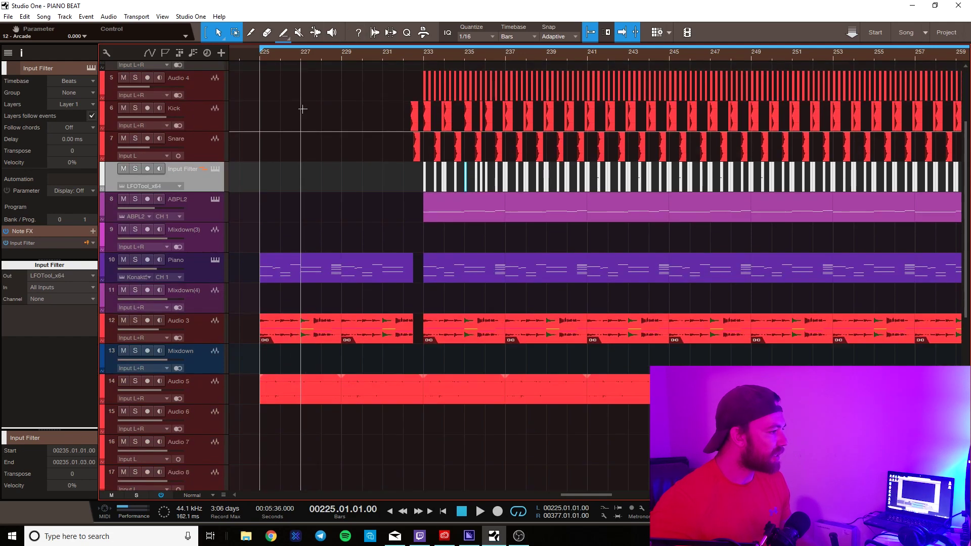
{"action": "scroll", "coordinate": [293, 157], "scroll_direction": "down", "scroll_amount": 1}
{"action": "scroll", "coordinate": [287, 193], "scroll_direction": "down", "scroll_amount": 2}
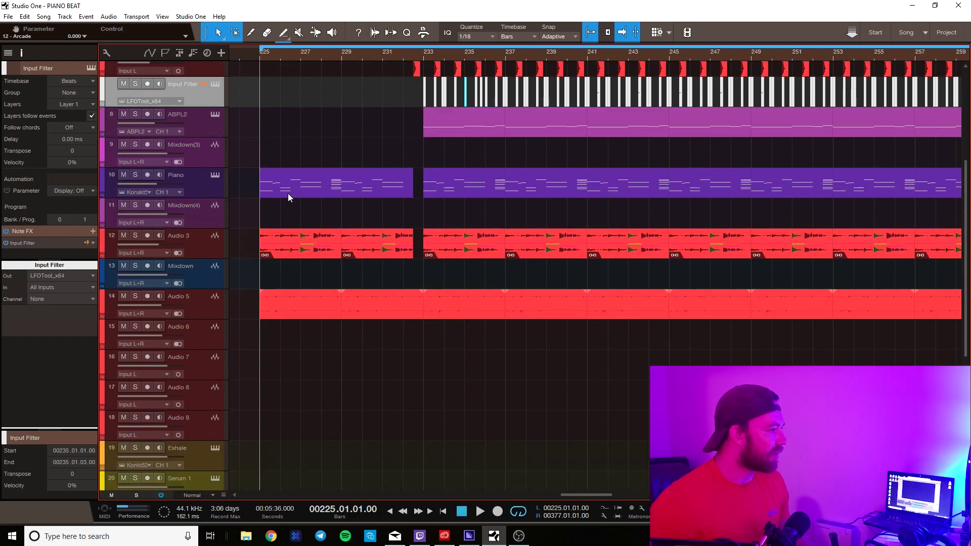
{"action": "scroll", "coordinate": [302, 219], "scroll_direction": "up", "scroll_amount": 3}
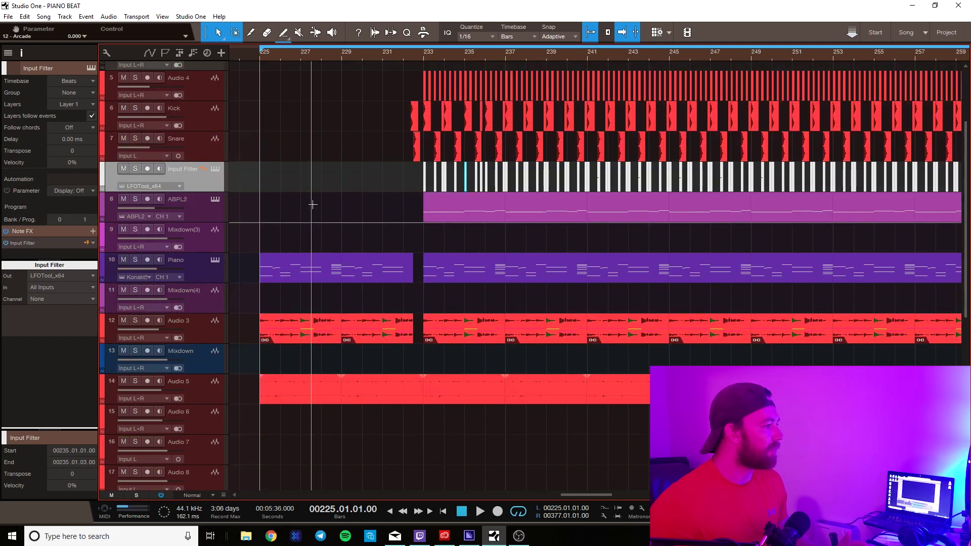
{"action": "scroll", "coordinate": [298, 207], "scroll_direction": "up", "scroll_amount": 4}
{"action": "left_click", "coordinate": [207, 115]}
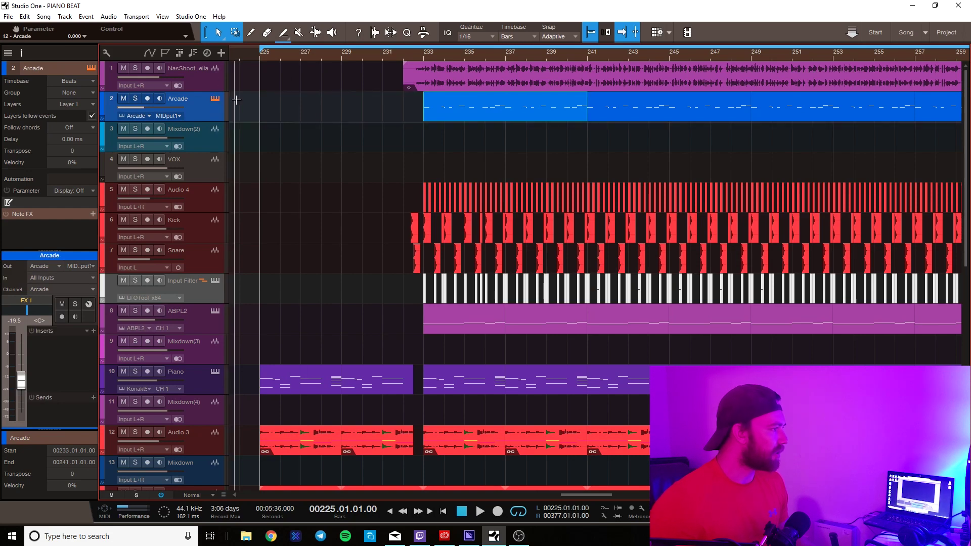
{"action": "scroll", "coordinate": [221, 136], "scroll_direction": "down", "scroll_amount": 4}
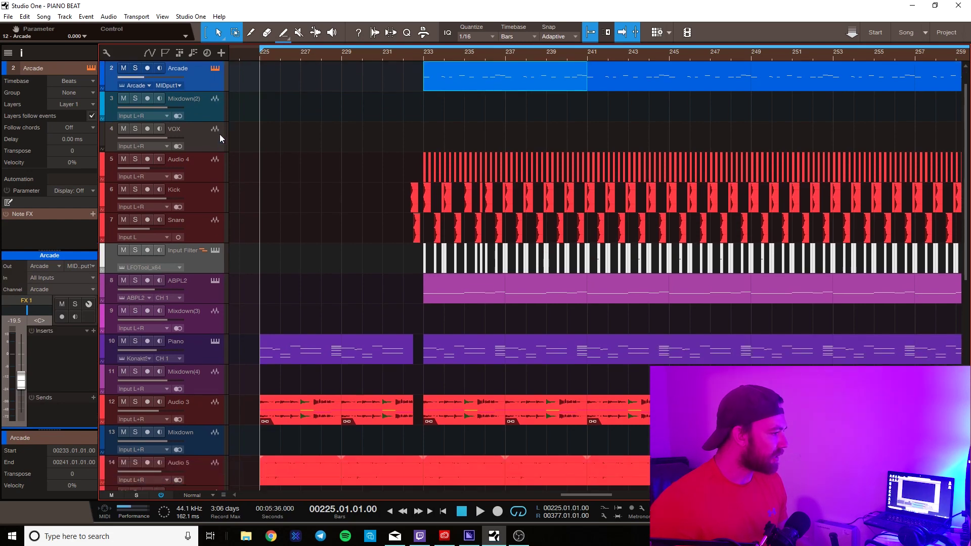
{"action": "scroll", "coordinate": [222, 141], "scroll_direction": "down", "scroll_amount": 10}
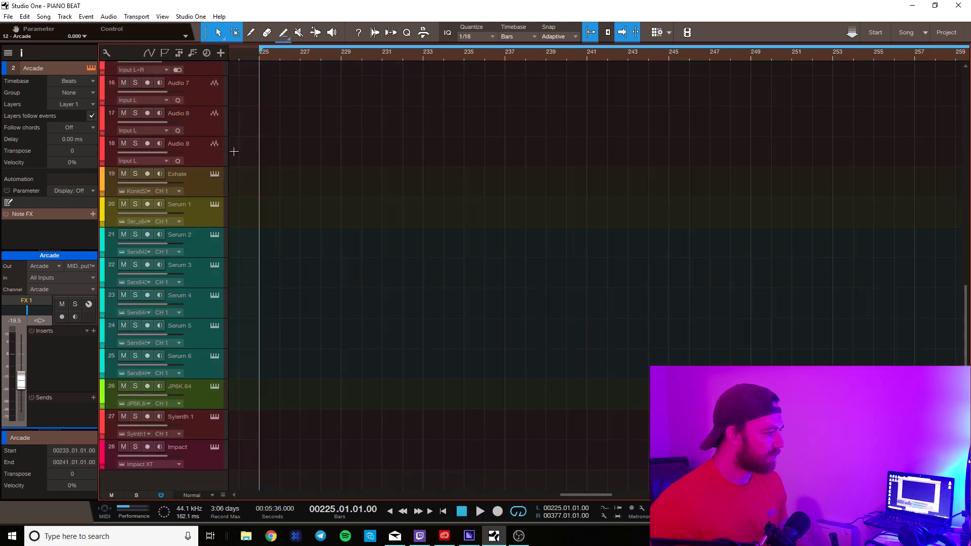
{"action": "scroll", "coordinate": [237, 129], "scroll_direction": "up", "scroll_amount": 10}
{"action": "scroll", "coordinate": [239, 134], "scroll_direction": "up", "scroll_amount": 4}
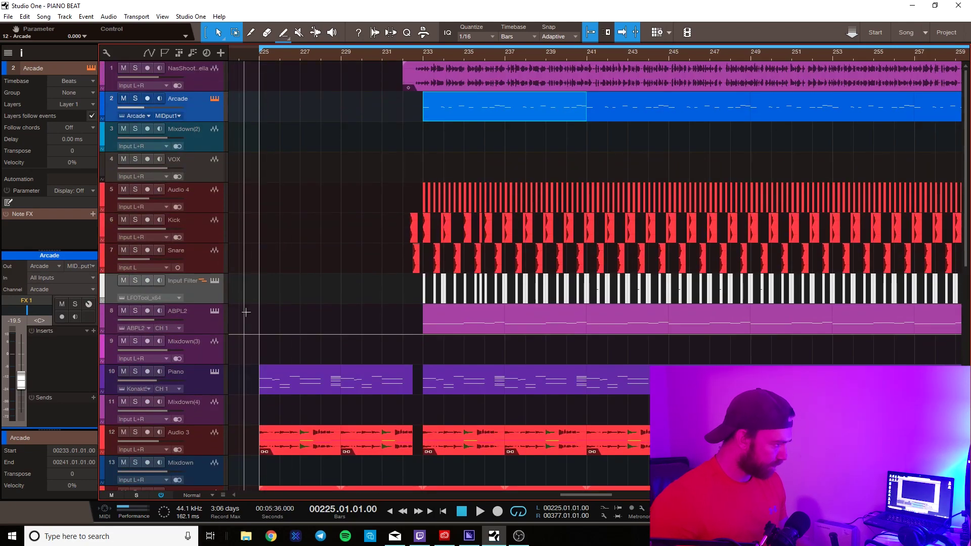
- Solo the Audio 3 track, play it back from bar 225, and save the song
{"action": "scroll", "coordinate": [237, 303], "scroll_direction": "down", "scroll_amount": 3}
{"action": "left_click", "coordinate": [215, 364]}
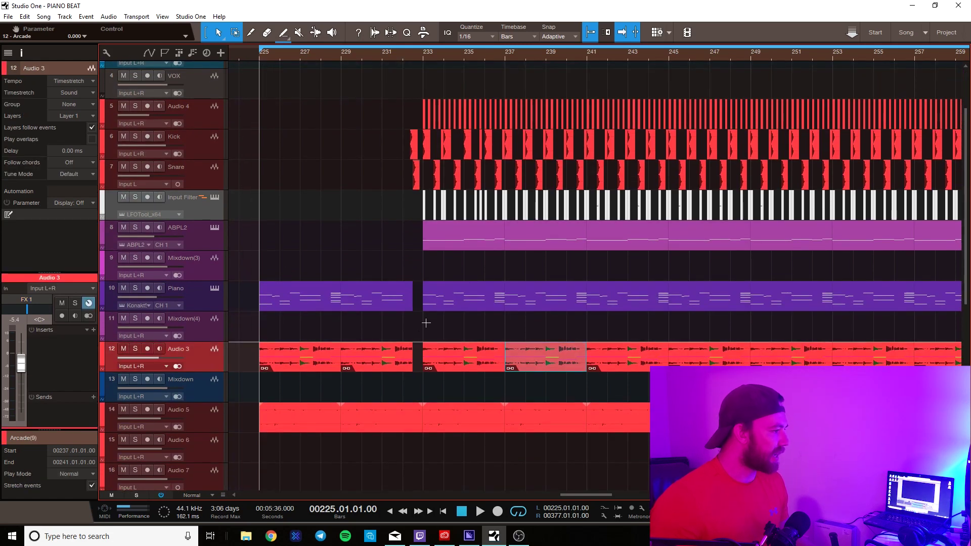
{"action": "left_click", "coordinate": [136, 351]}
{"action": "key", "text": "space"}
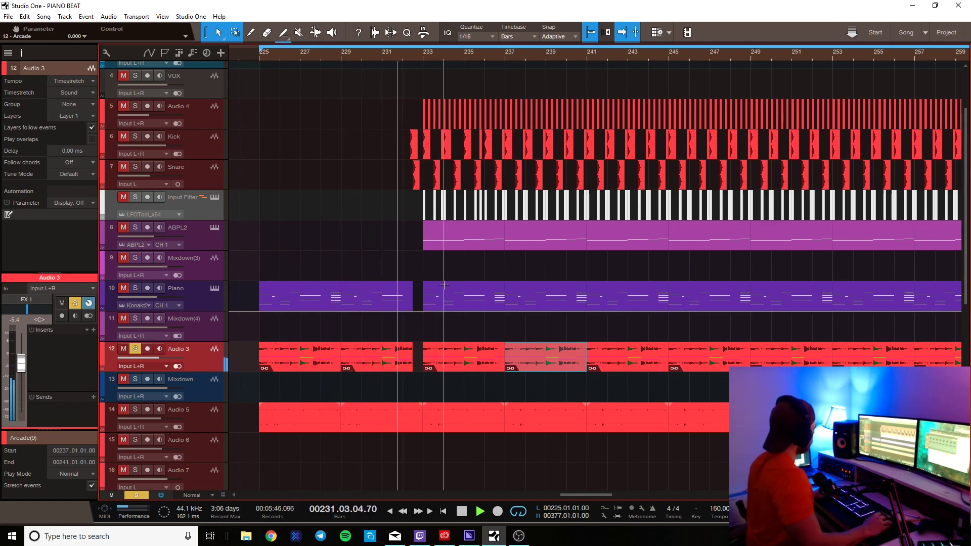
{"action": "key", "text": "space"}
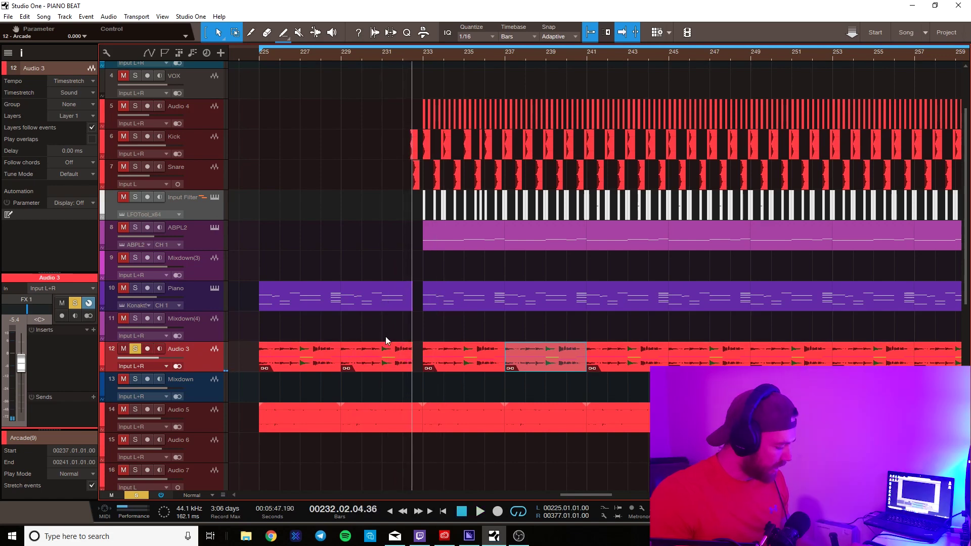
{"action": "key", "text": "ctrl+s"}
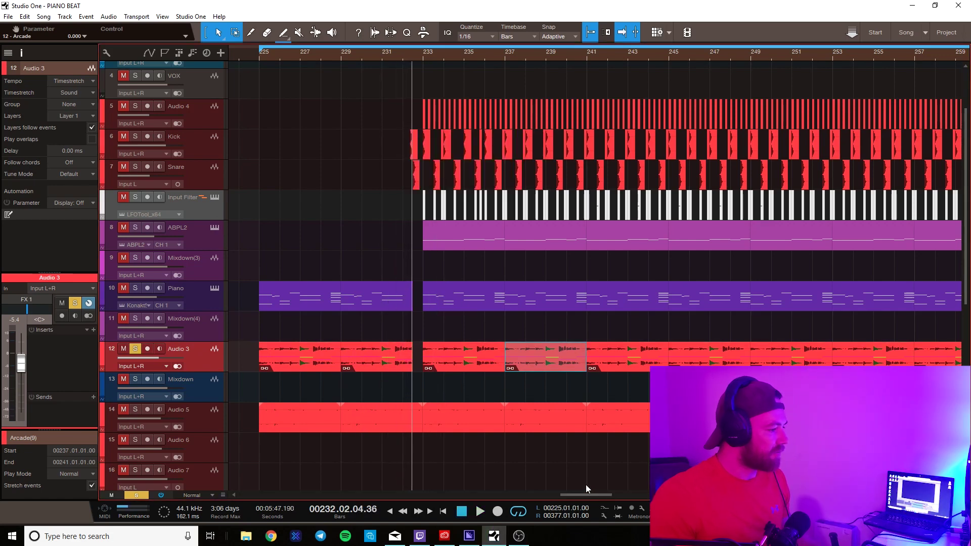
- Play back the chopped red and green sample clips on Audio 3 starting at bar 198
{"action": "left_click_drag", "start_coordinate": [580, 492], "coordinate": [525, 496]}
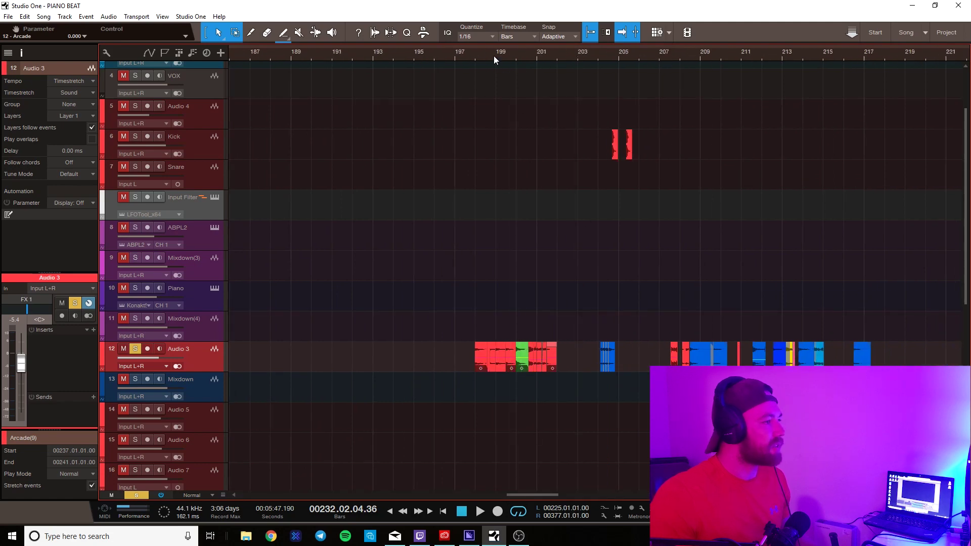
{"action": "left_click", "coordinate": [476, 54]}
{"action": "key", "text": "space"}
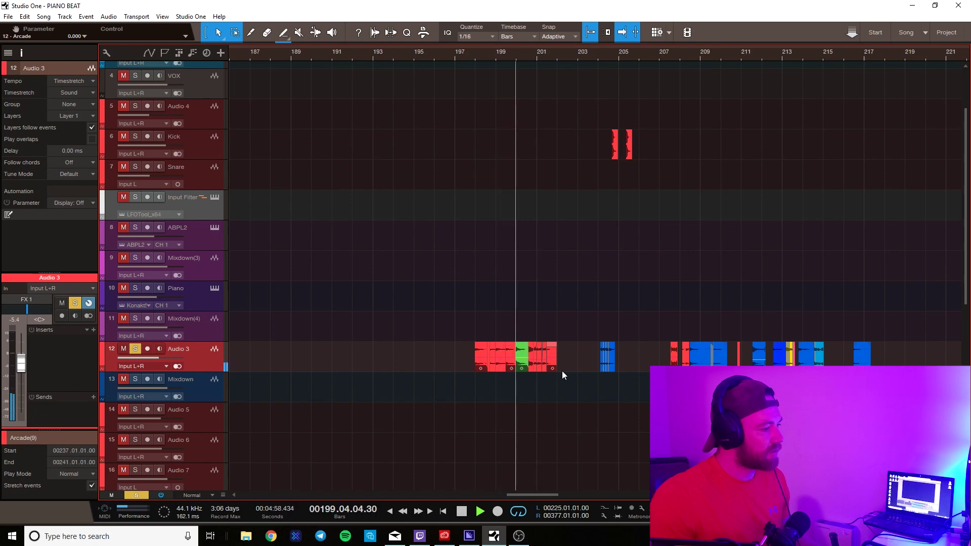
{"action": "key", "text": "space"}
{"action": "scroll", "coordinate": [530, 57], "scroll_direction": "up", "scroll_amount": 3}
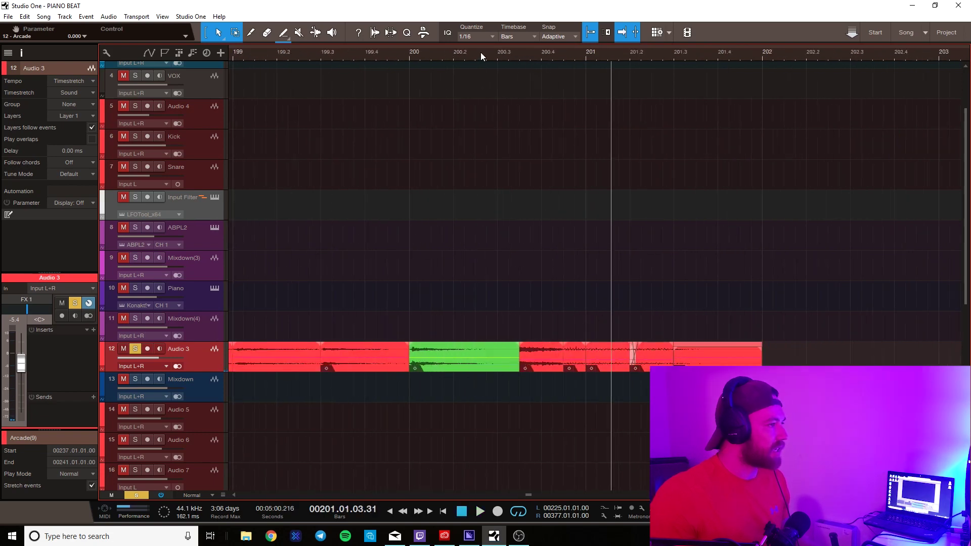
- Select the chopped Audio 3 clips at bars 198–202, followed by the leftover clips from bar 207 to bar 217
{"action": "scroll", "coordinate": [480, 53], "scroll_direction": "down", "scroll_amount": 1}
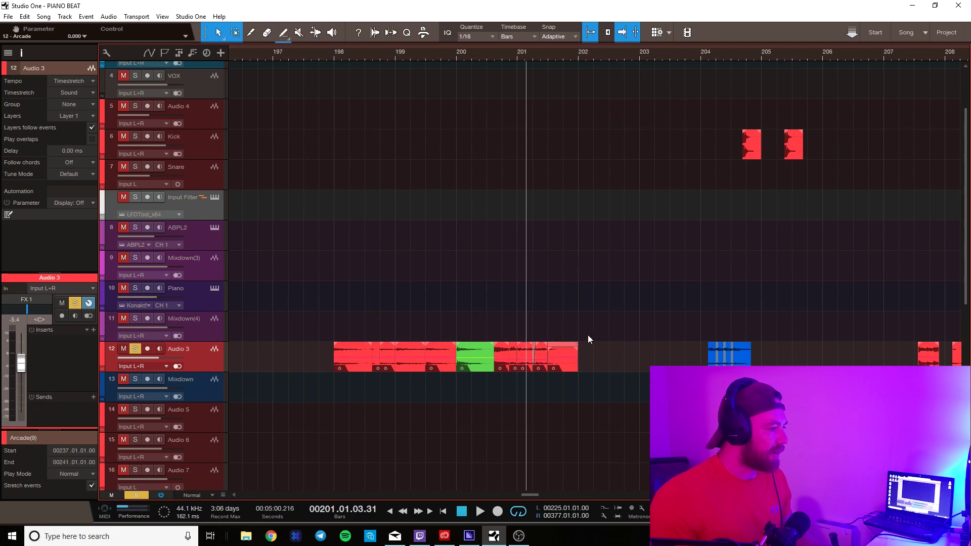
{"action": "left_click_drag", "start_coordinate": [586, 336], "coordinate": [334, 360]}
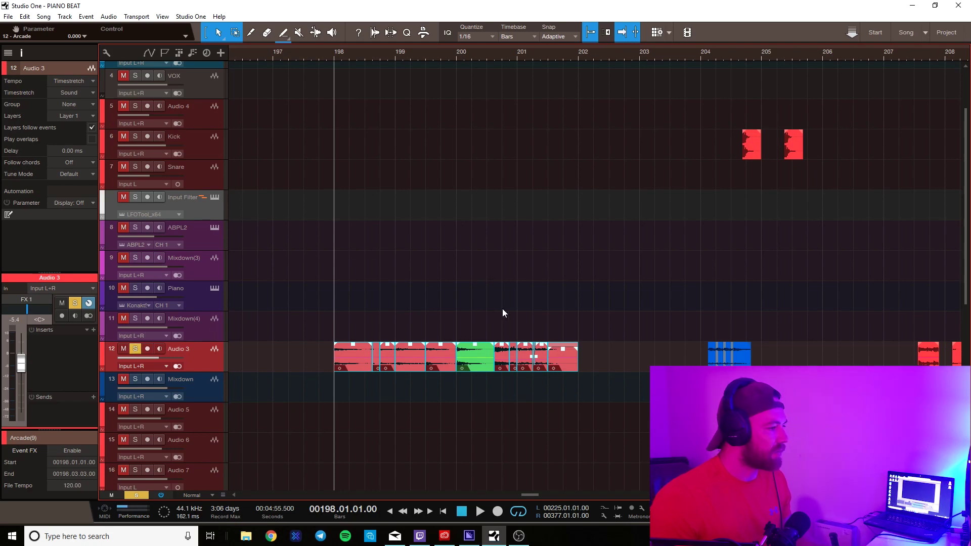
{"action": "left_click_drag", "start_coordinate": [586, 331], "coordinate": [312, 367]}
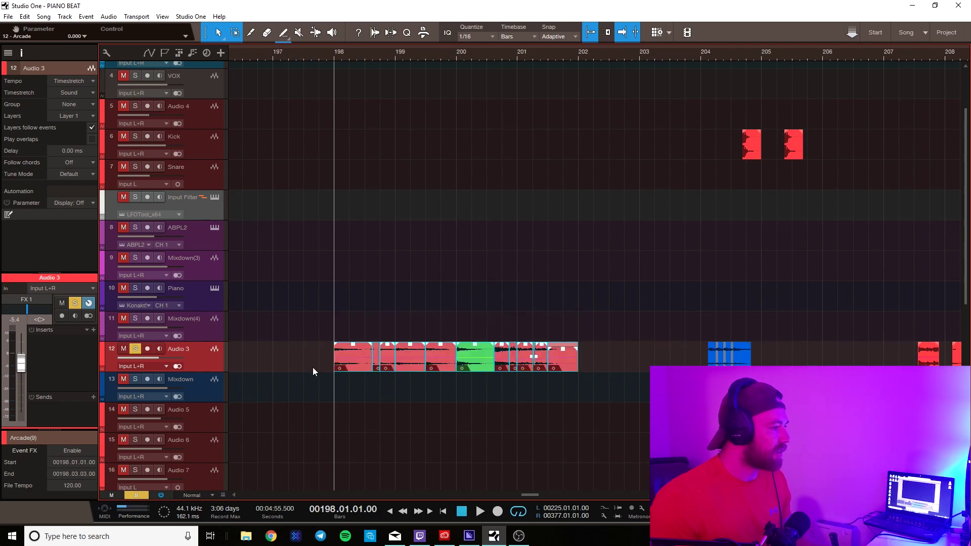
{"action": "left_click_drag", "start_coordinate": [609, 335], "coordinate": [412, 379]}
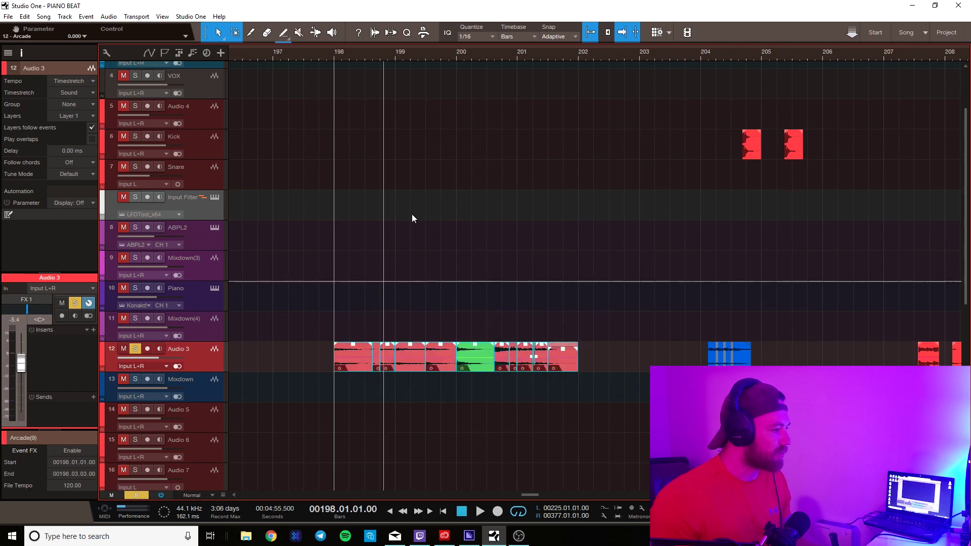
{"action": "scroll", "coordinate": [542, 49], "scroll_direction": "down", "scroll_amount": 3}
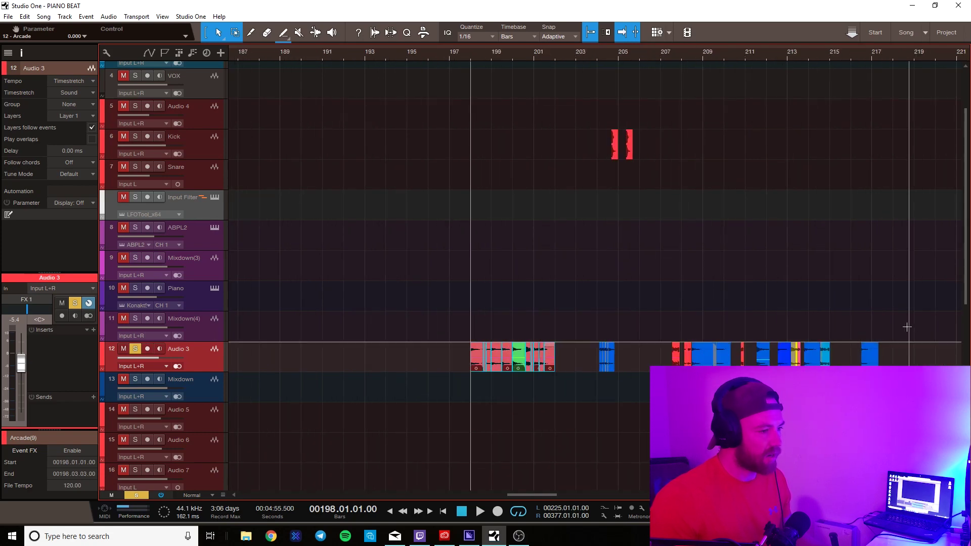
{"action": "left_click_drag", "start_coordinate": [878, 316], "coordinate": [772, 363]}
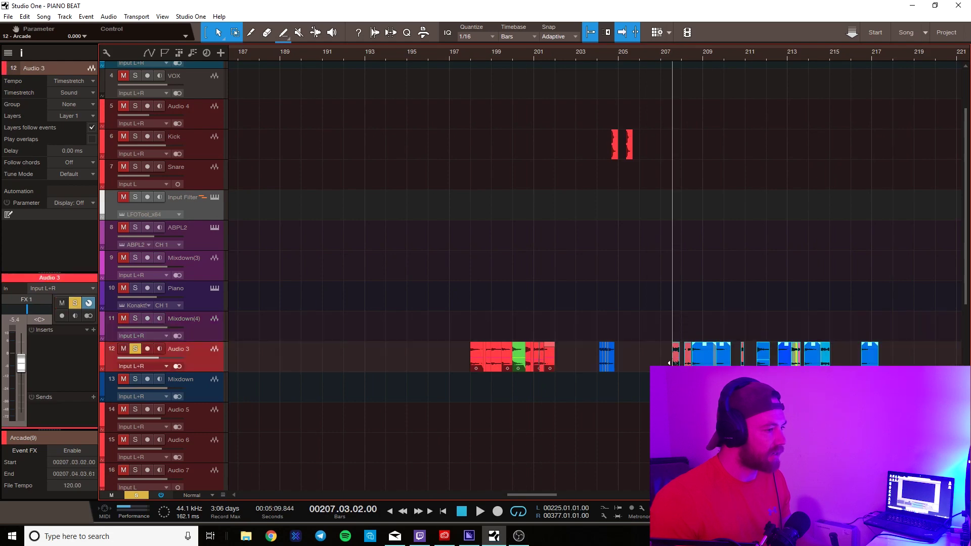
- Play the soloed Audio 3 sample arrangement from bar 225 and stop after about four bars
{"action": "scroll", "coordinate": [774, 53], "scroll_direction": "down", "scroll_amount": 5}
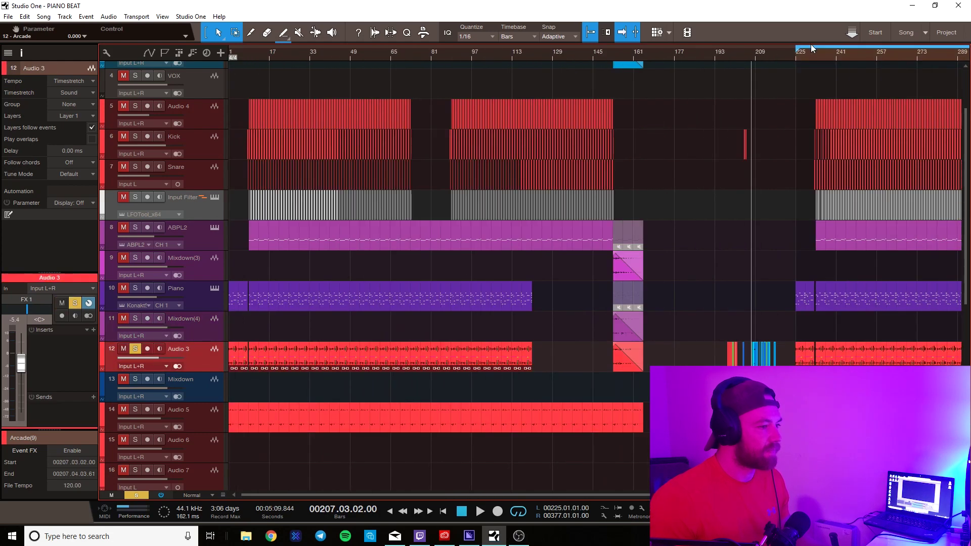
{"action": "scroll", "coordinate": [800, 50], "scroll_direction": "up", "scroll_amount": 6}
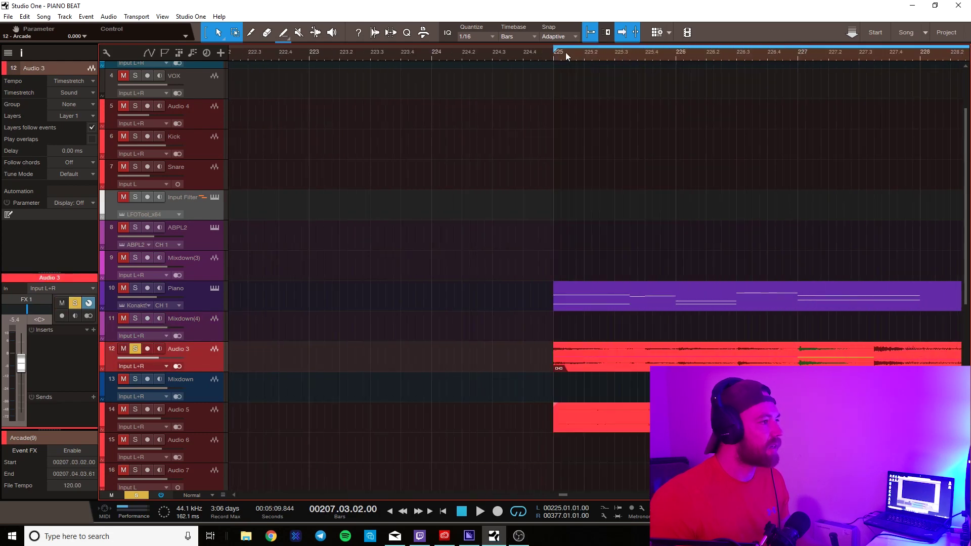
{"action": "left_click", "coordinate": [554, 56]}
{"action": "key", "text": "space"}
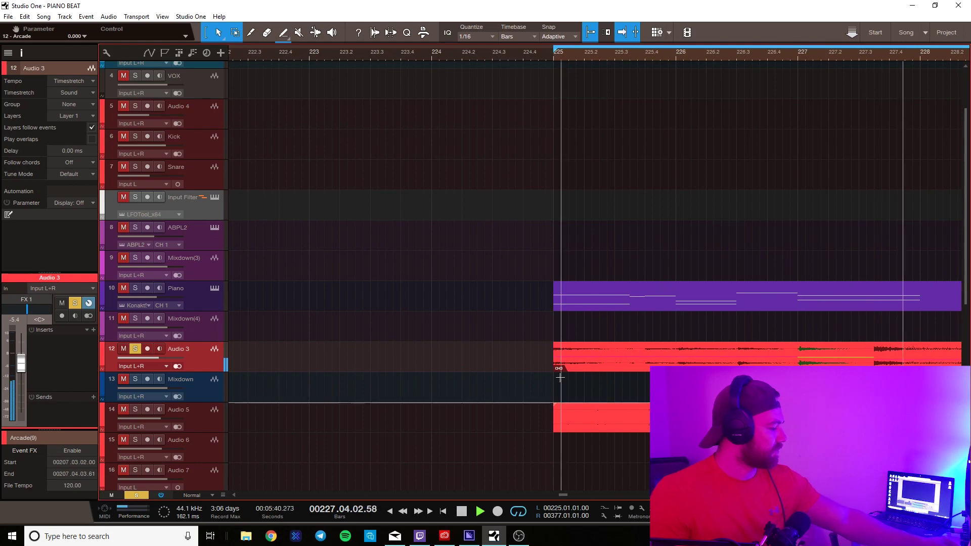
{"action": "key", "text": "w"}
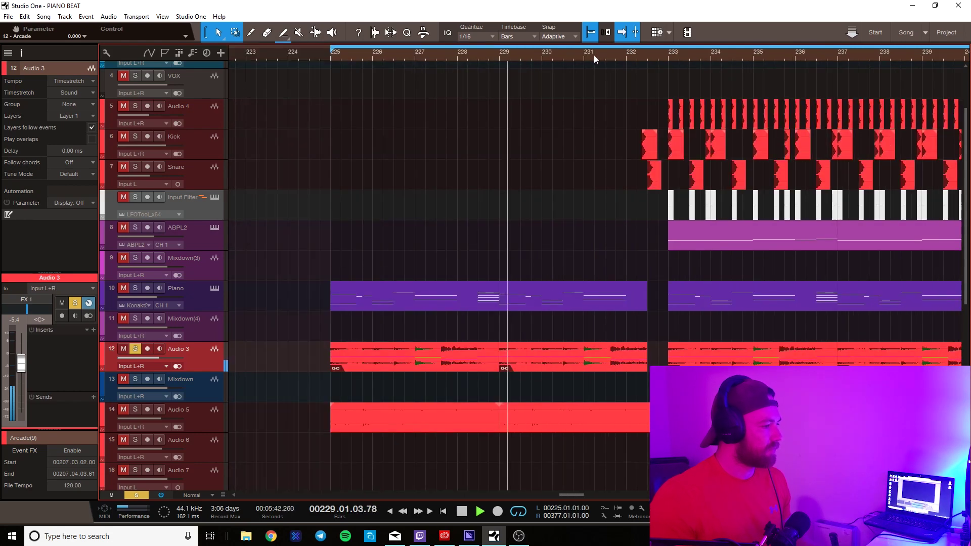
{"action": "key", "text": "w"}
{"action": "key", "text": "space"}
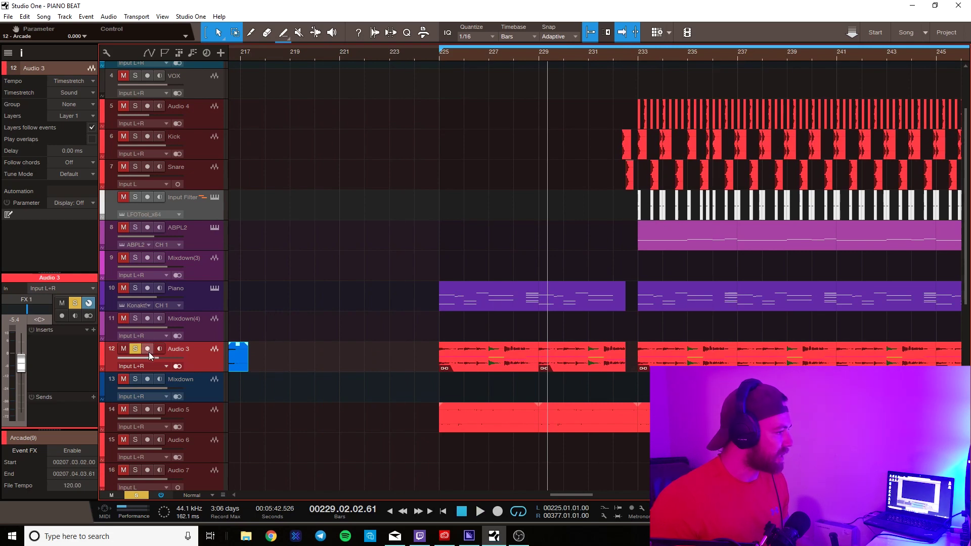
- Solo the Piano track instead of Audio 3 and play it from bar 225
{"action": "left_click", "coordinate": [135, 288]}
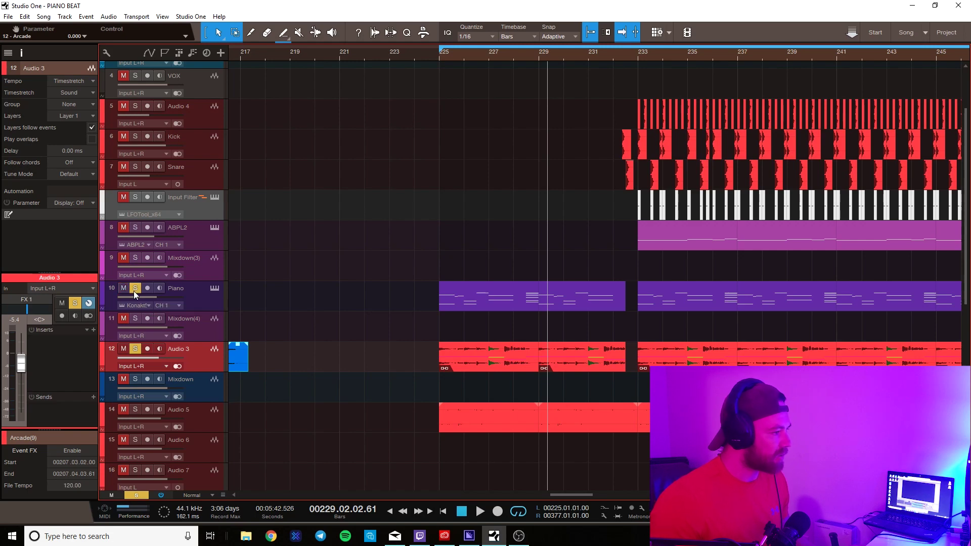
{"action": "left_click", "coordinate": [135, 348]}
{"action": "left_click", "coordinate": [437, 53]}
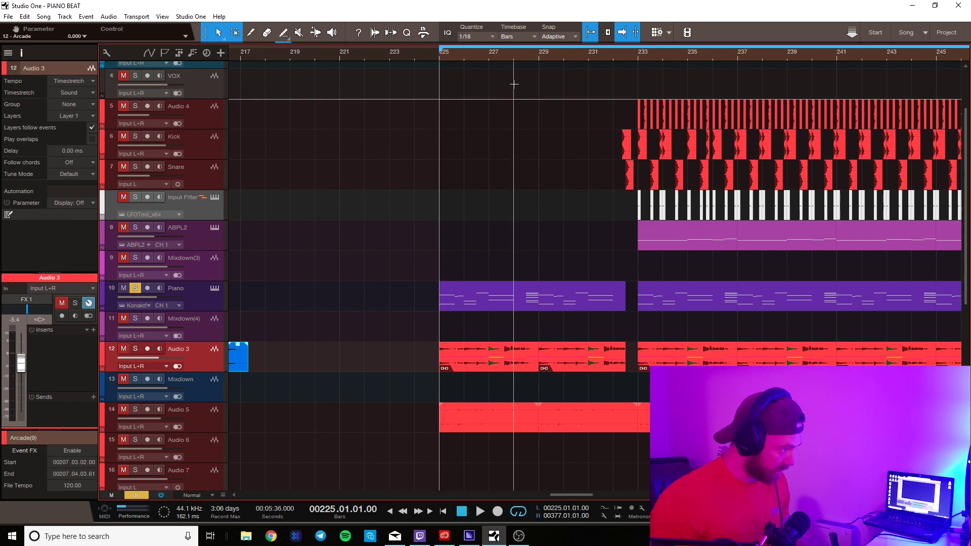
{"action": "key", "text": "space"}
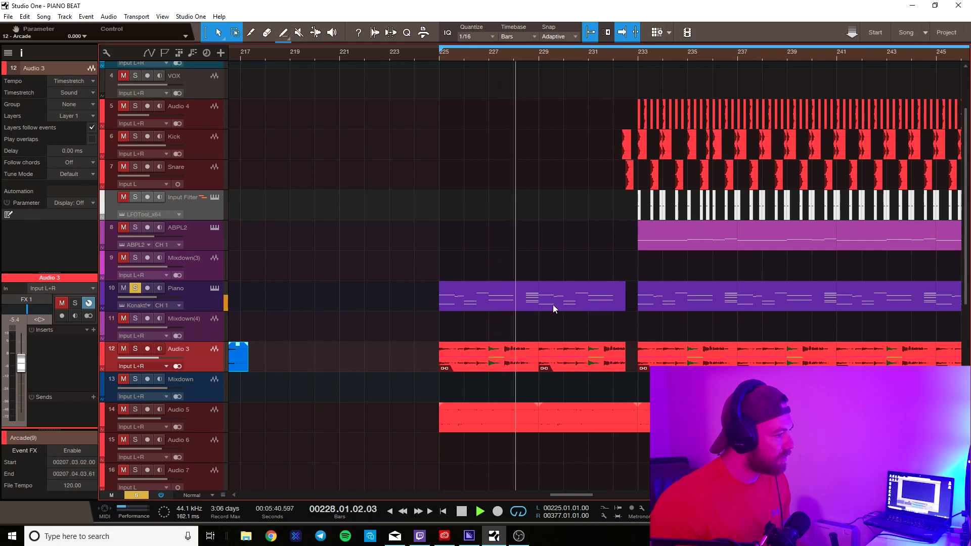
{"action": "key", "text": "space"}
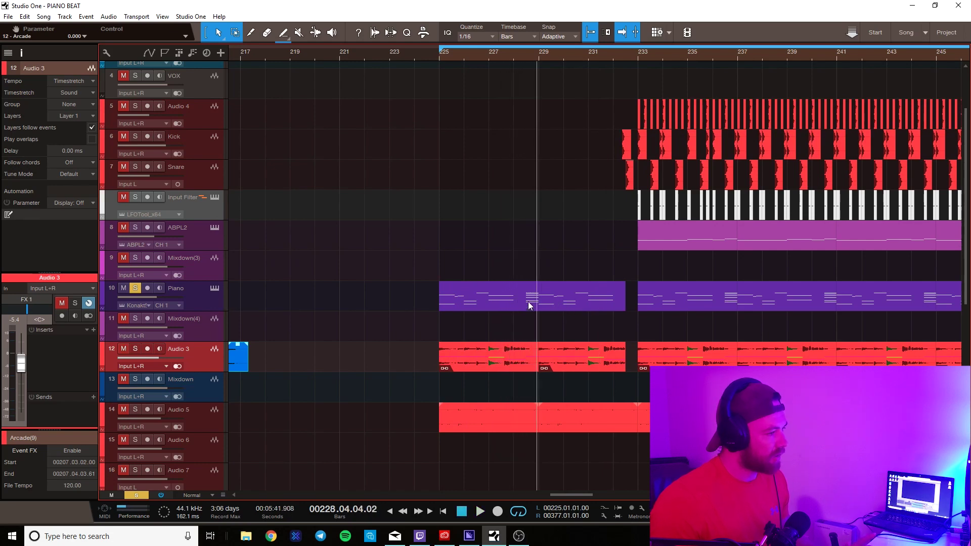
- Solo the Piano and Audio 3 tracks together and play both from bar 225
{"action": "left_click", "coordinate": [135, 289]}
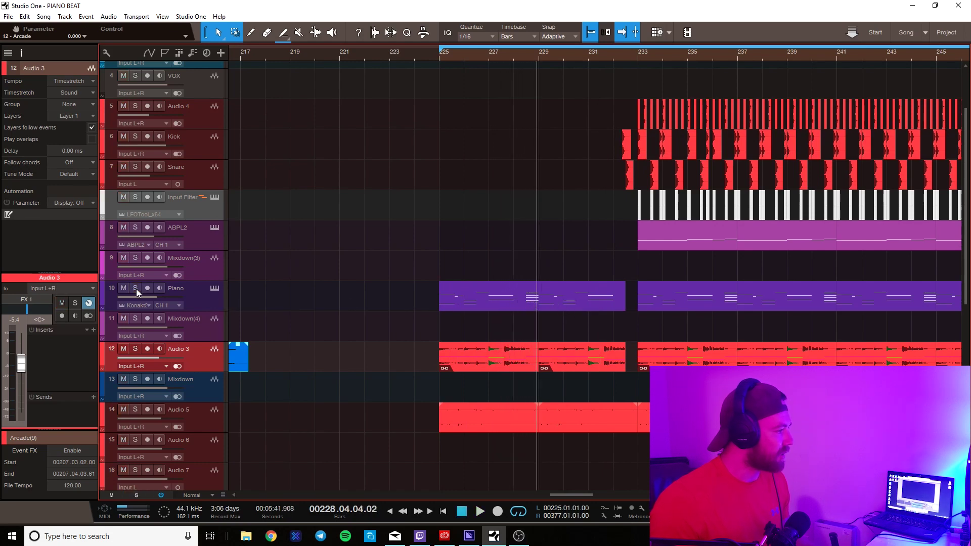
{"action": "left_click", "coordinate": [439, 55]}
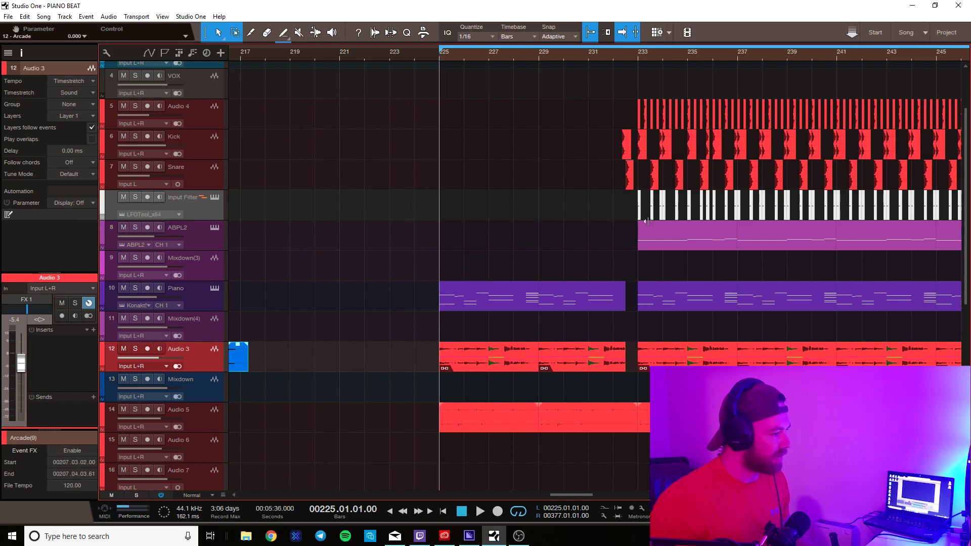
{"action": "left_click", "coordinate": [134, 288]}
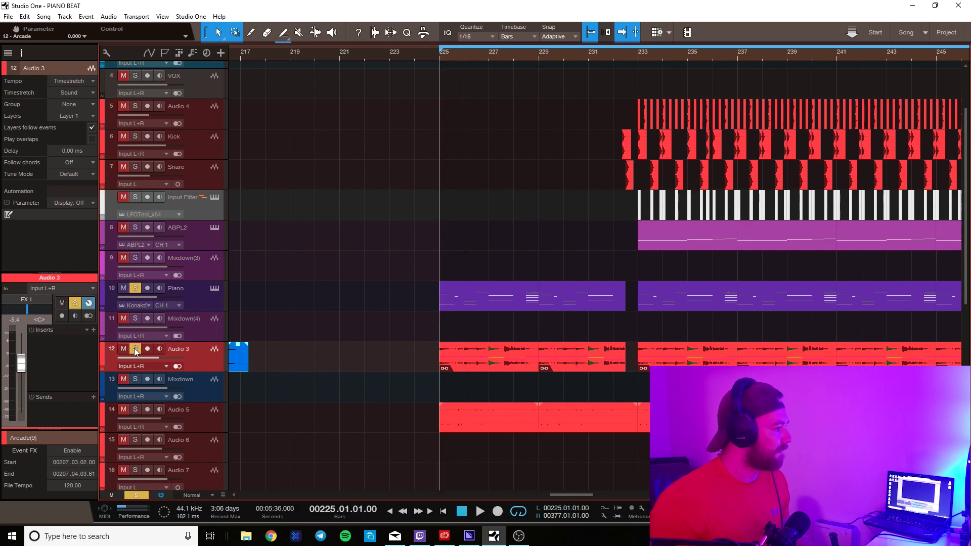
{"action": "key", "text": "space"}
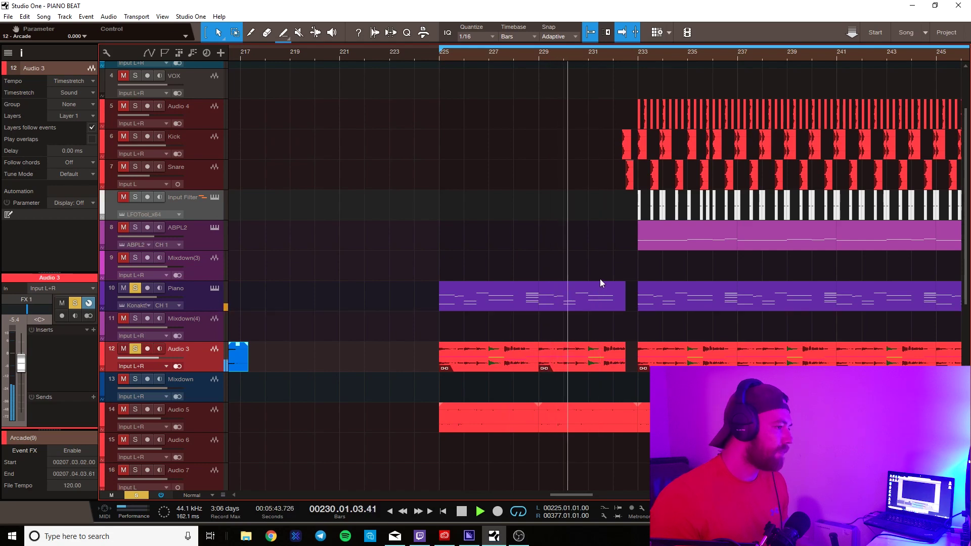
- Clear the Piano and Audio 3 solos during playback to hear the full beat
{"action": "left_click", "coordinate": [134, 349]}
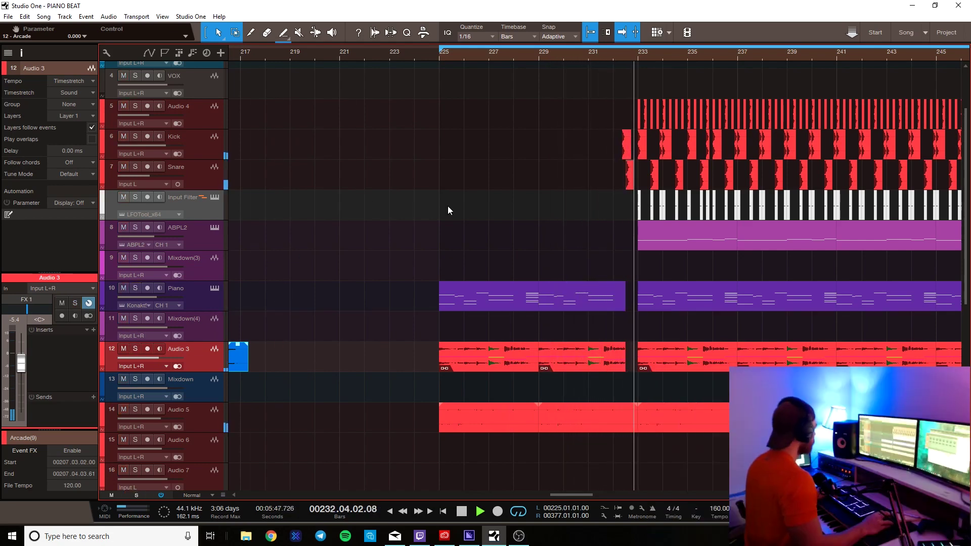
{"action": "scroll", "coordinate": [447, 205], "scroll_direction": "up", "scroll_amount": 3}
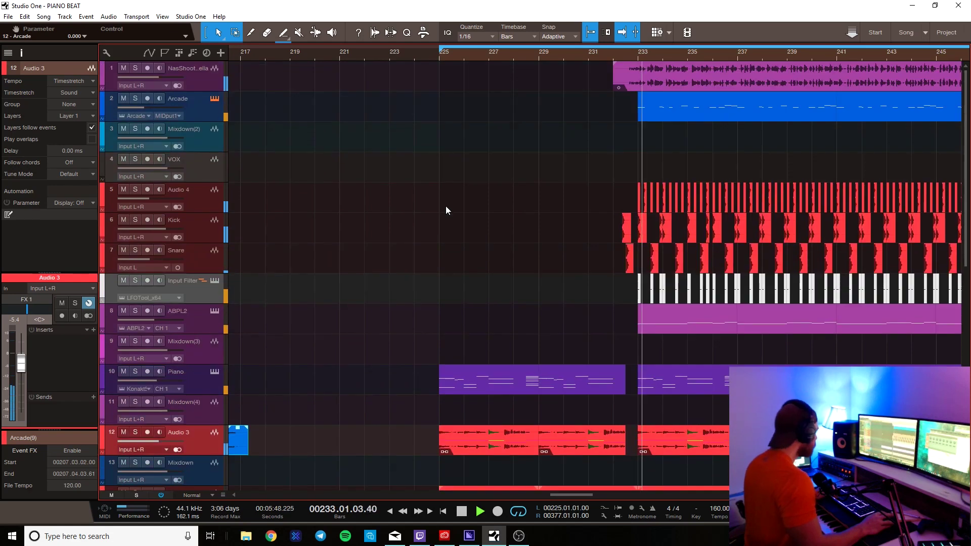
- Mute the NasShoot vocal track and save the song
{"action": "left_click", "coordinate": [124, 69]}
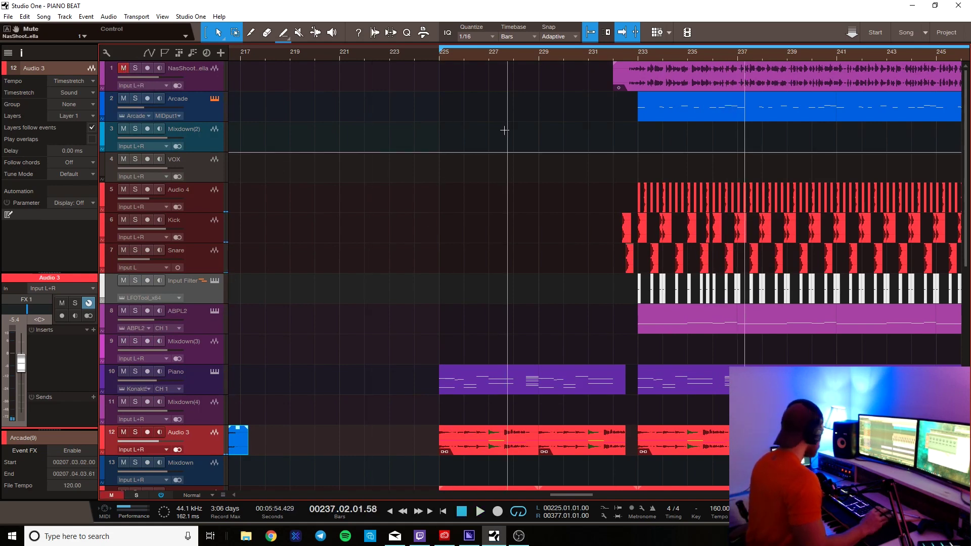
{"action": "key", "text": "ctrl+s"}
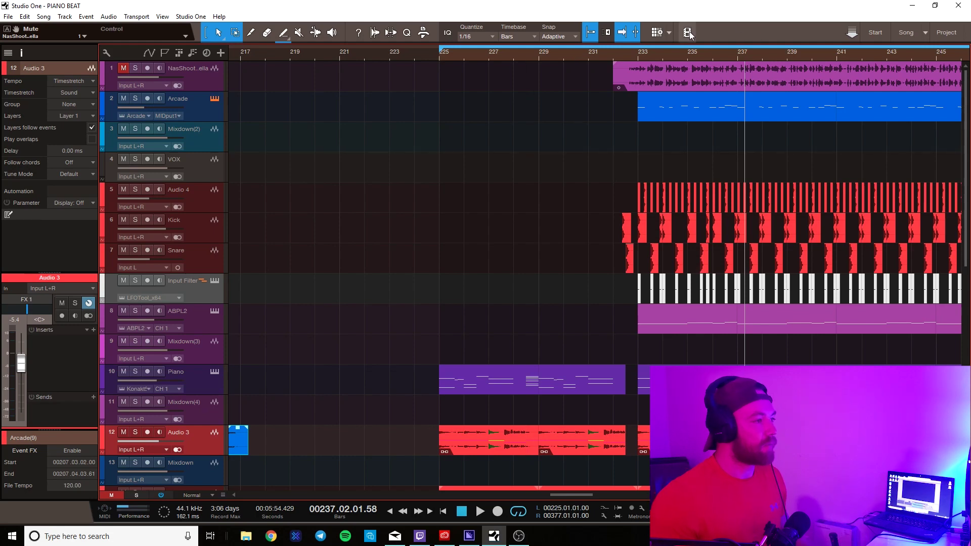
- Play the beat without the muted vocal from bar 233 and stop after almost four bars
{"action": "scroll", "coordinate": [632, 87], "scroll_direction": "down", "scroll_amount": 3}
{"action": "scroll", "coordinate": [632, 87], "scroll_direction": "up", "scroll_amount": 3}
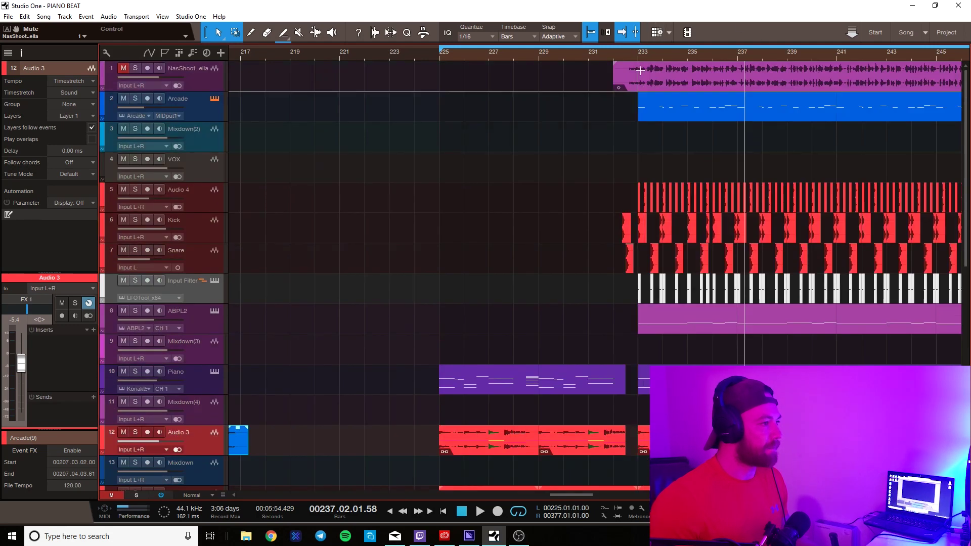
{"action": "left_click", "coordinate": [638, 49]}
{"action": "key", "text": "space"}
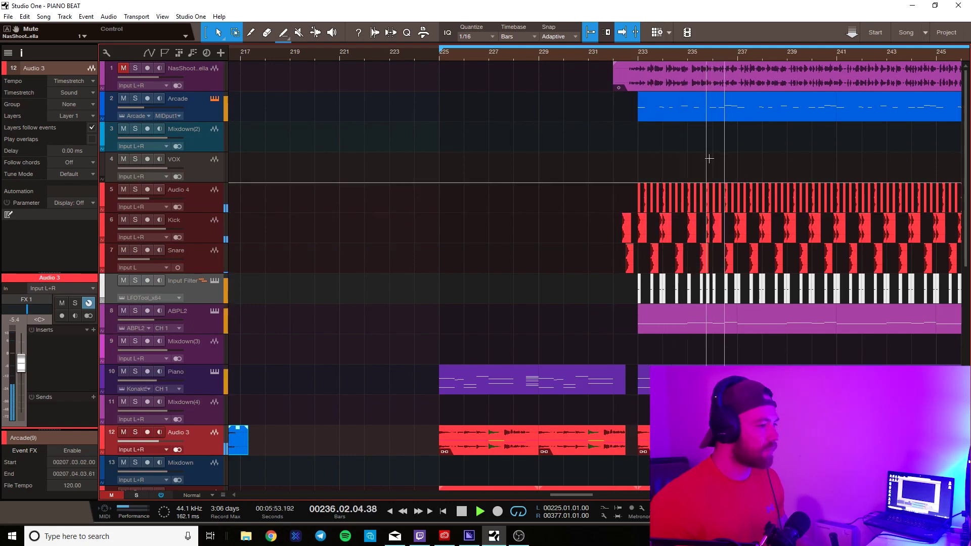
{"action": "key", "text": "space"}
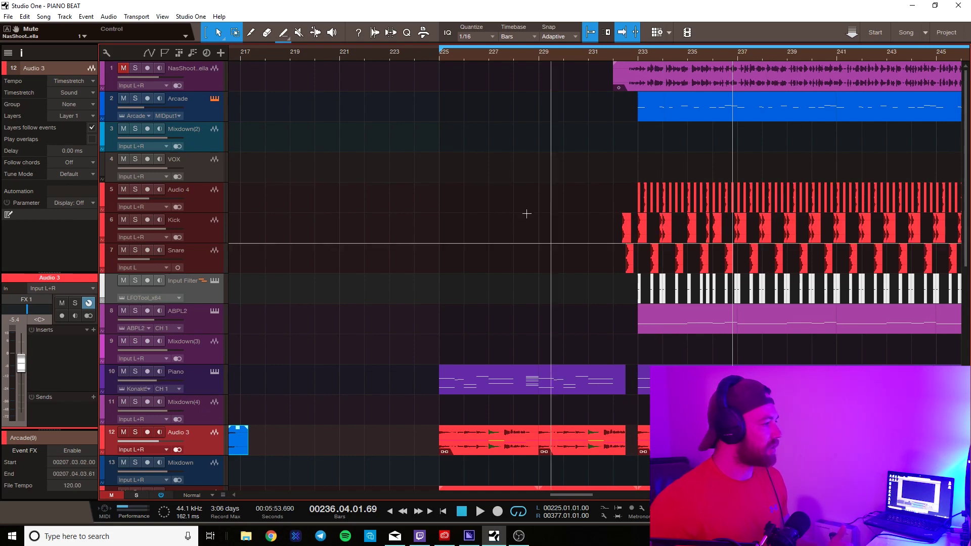
- Solo only the Audio 4 track and play it from just before bar 233, stopping after about two bars
{"action": "scroll", "coordinate": [559, 191], "scroll_direction": "down", "scroll_amount": 2}
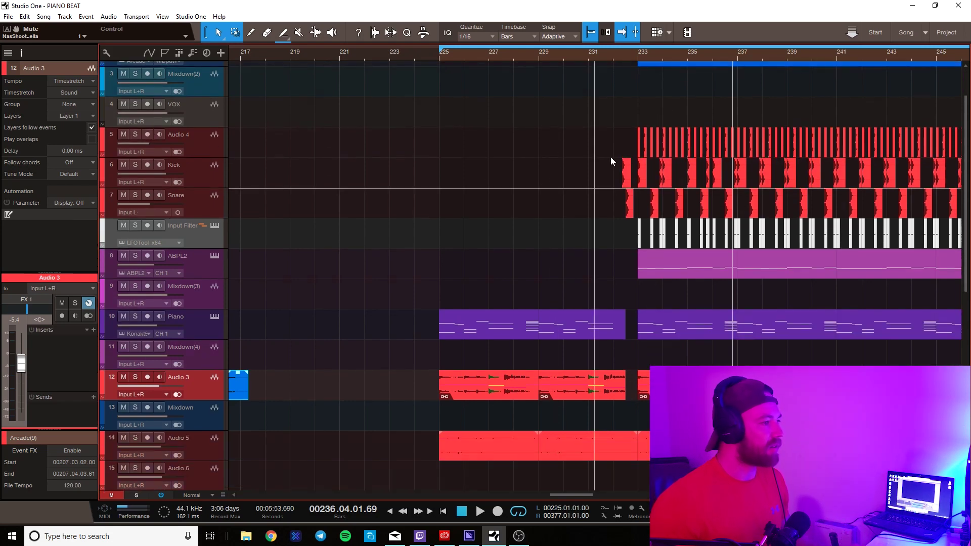
{"action": "left_click", "coordinate": [138, 134]}
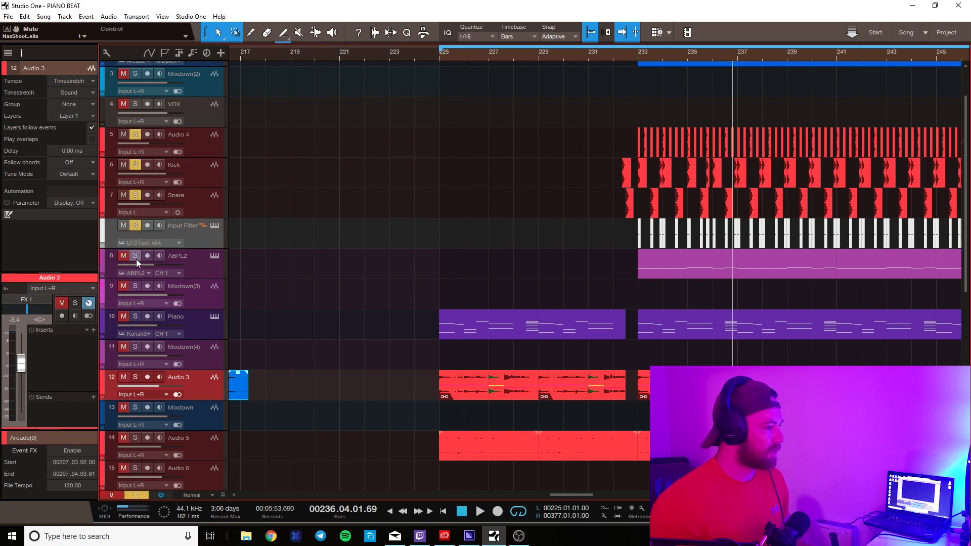
{"action": "left_click", "coordinate": [616, 57]}
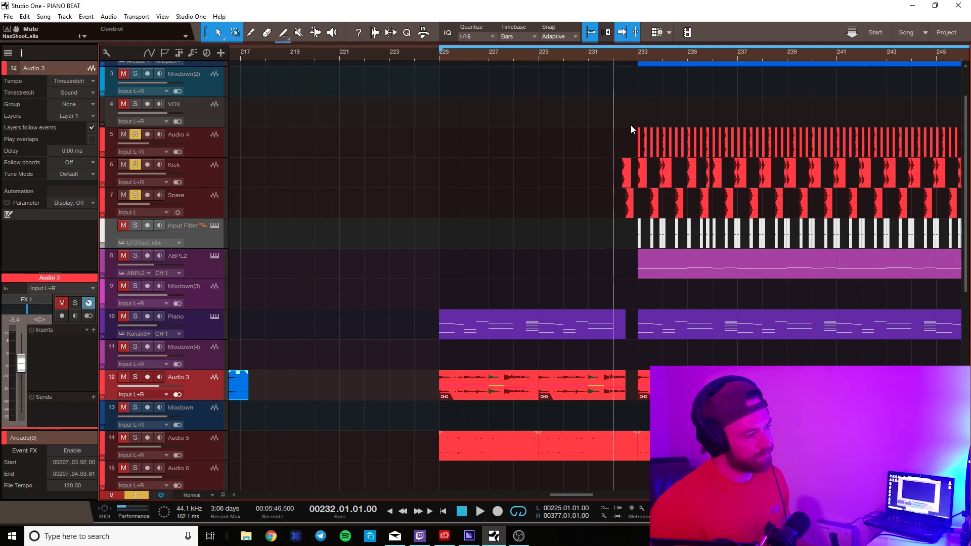
{"action": "scroll", "coordinate": [809, 126], "scroll_direction": "up", "scroll_amount": 1}
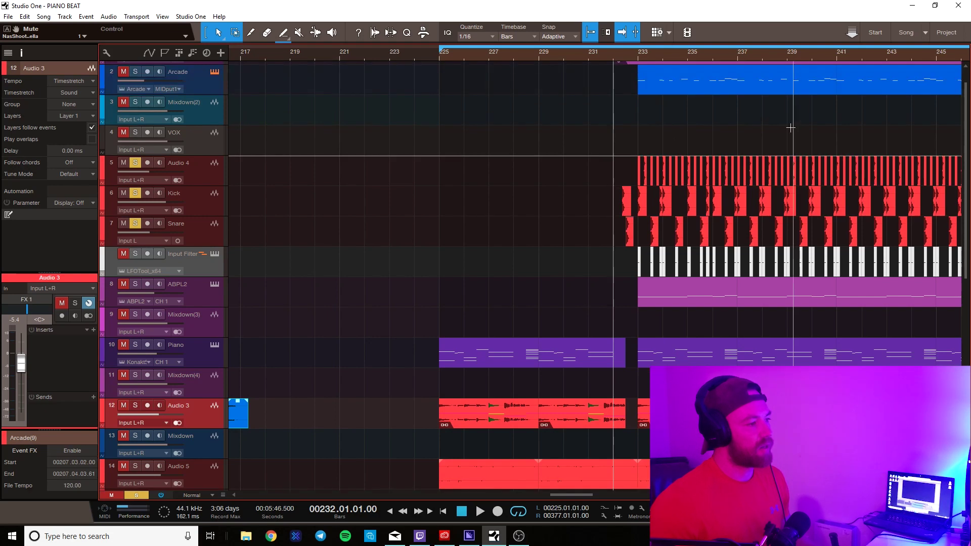
{"action": "scroll", "coordinate": [646, 53], "scroll_direction": "up", "scroll_amount": 5}
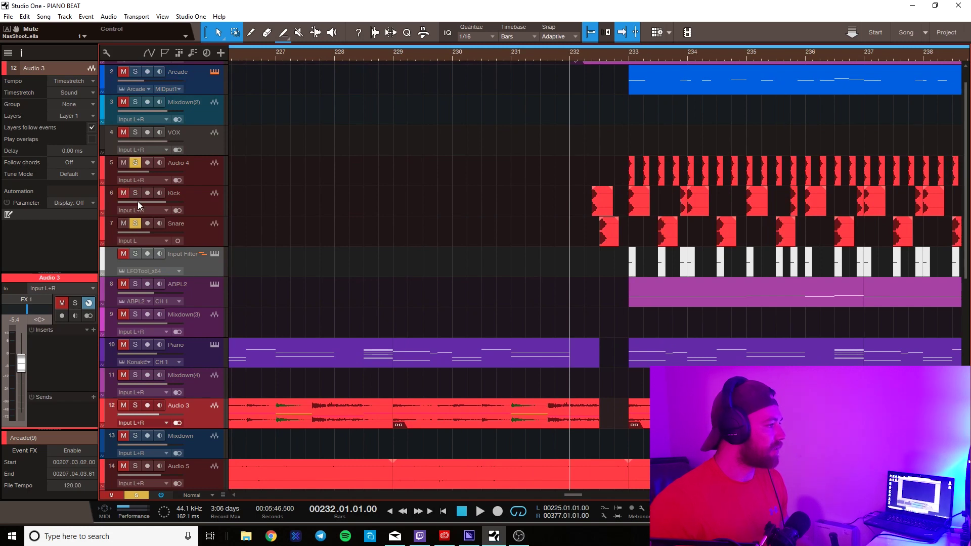
{"action": "left_click", "coordinate": [631, 54]}
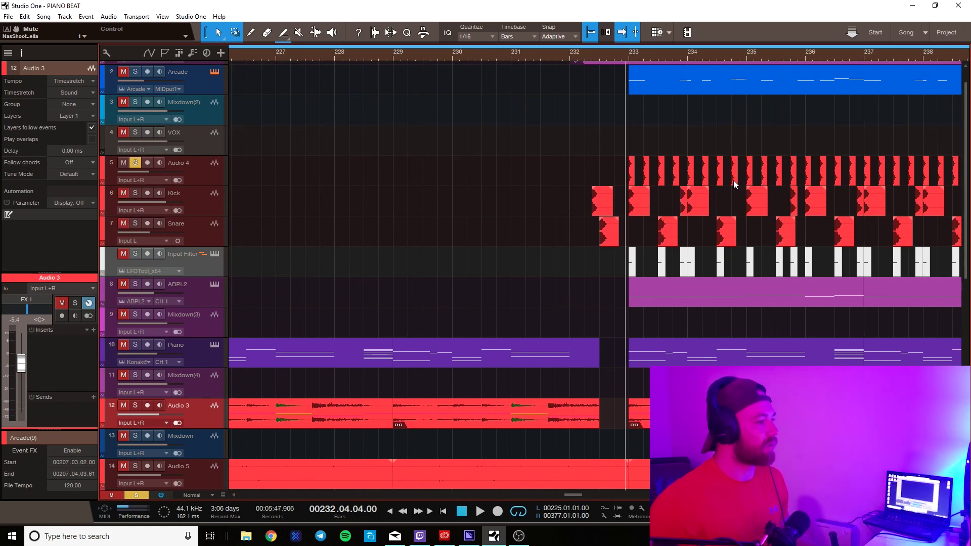
{"action": "key", "text": "space"}
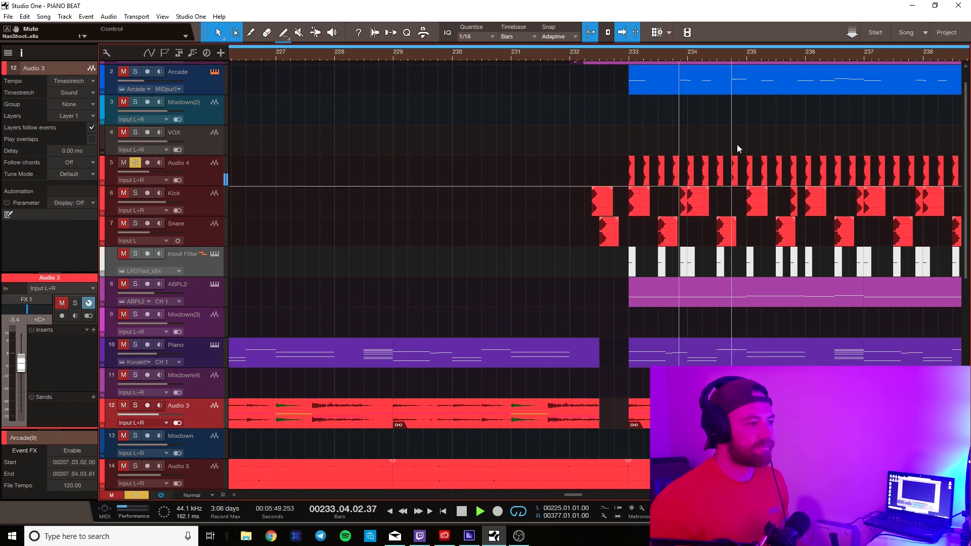
{"action": "scroll", "coordinate": [755, 50], "scroll_direction": "down", "scroll_amount": 5}
{"action": "key", "text": "space"}
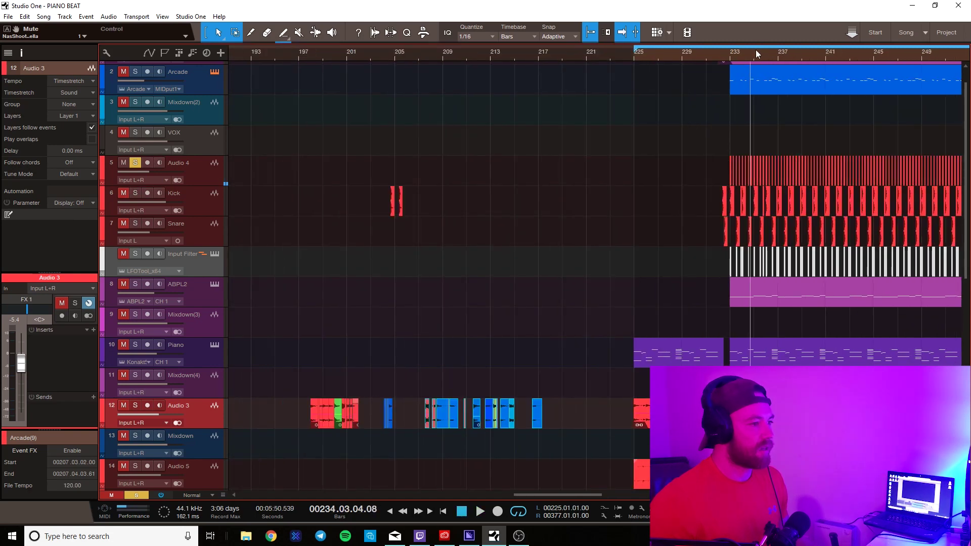
- Solo the Kick track instead of Audio 4, play it from bar 233, and bring up the first bar-233 kick event's sample details
{"action": "scroll", "coordinate": [755, 49], "scroll_direction": "up", "scroll_amount": 5}
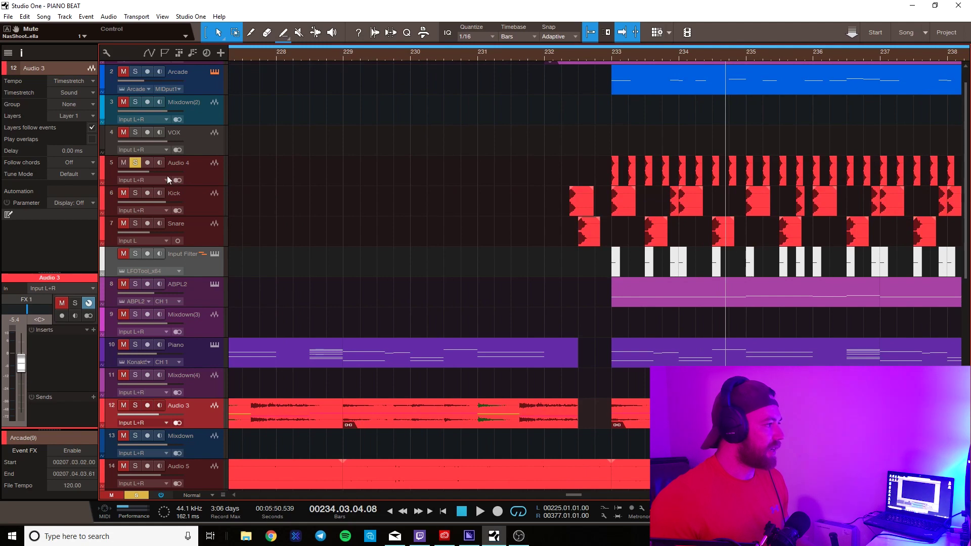
{"action": "left_click", "coordinate": [133, 163]}
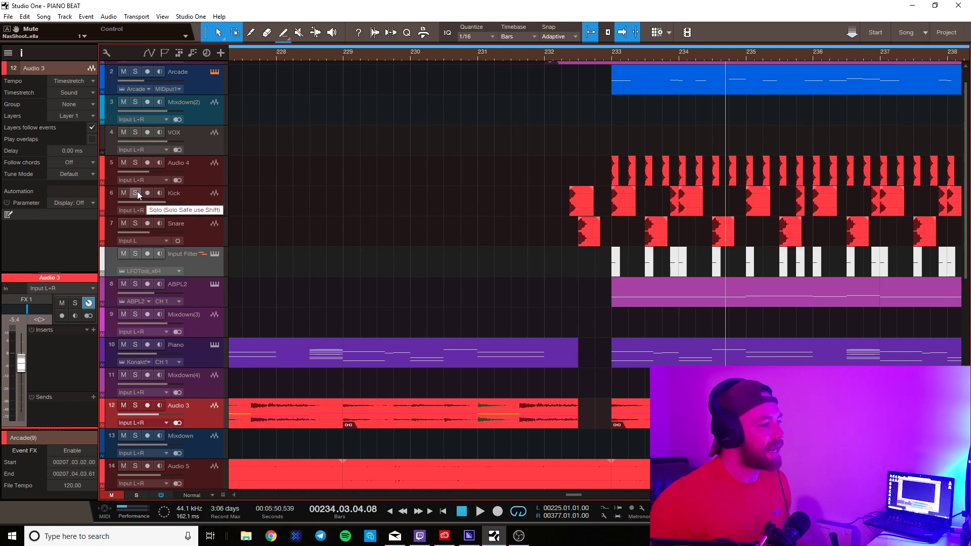
{"action": "left_click", "coordinate": [137, 192]}
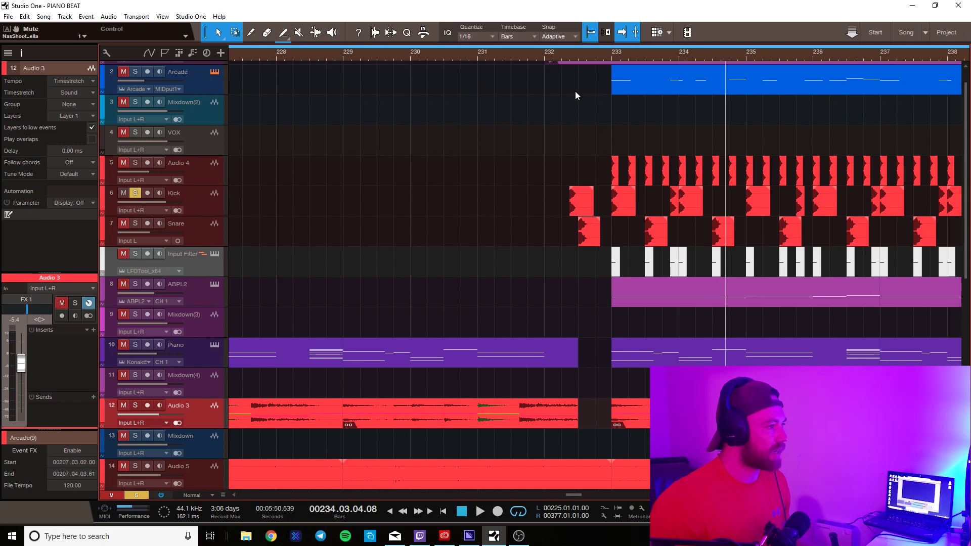
{"action": "left_click", "coordinate": [612, 54]}
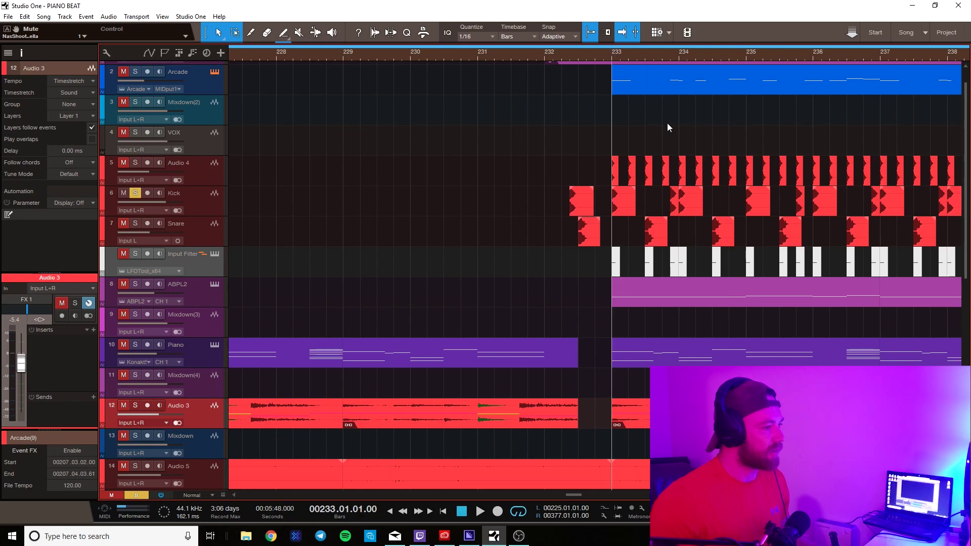
{"action": "key", "text": "space"}
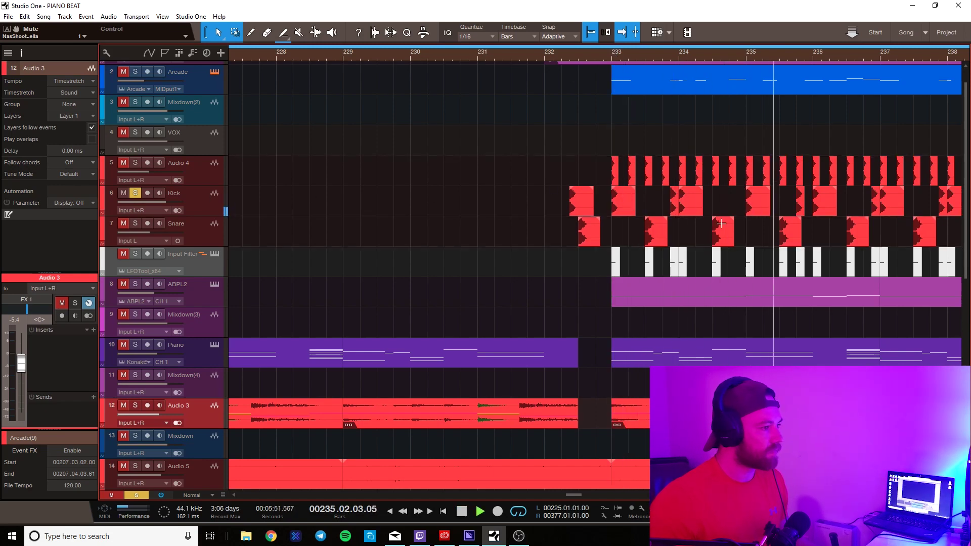
{"action": "key", "text": "space"}
{"action": "right_click", "coordinate": [624, 207]}
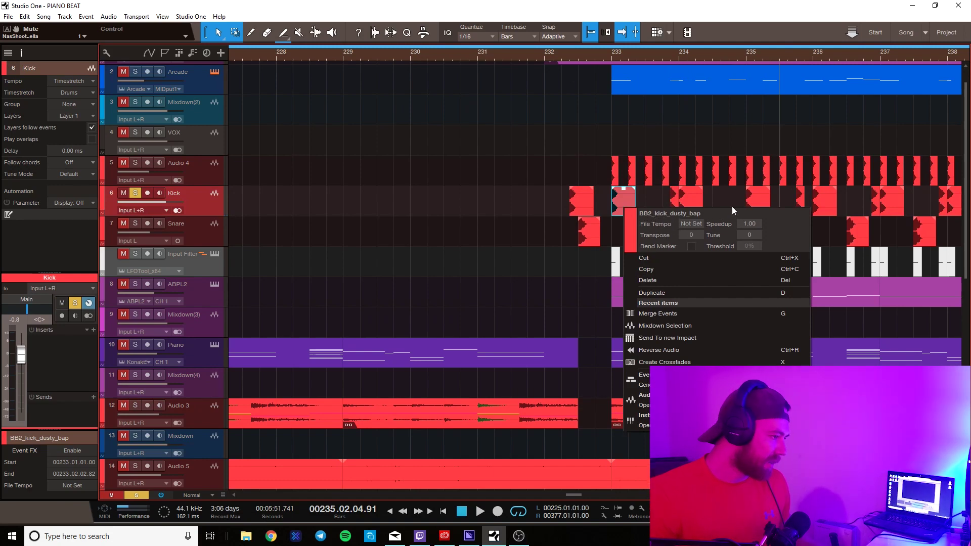
- Solo the Snare track instead of Kick, play it from bar 233, and bring up the first bar-233 snare event's sample details
{"action": "left_click", "coordinate": [135, 192]}
{"action": "left_click", "coordinate": [135, 223]}
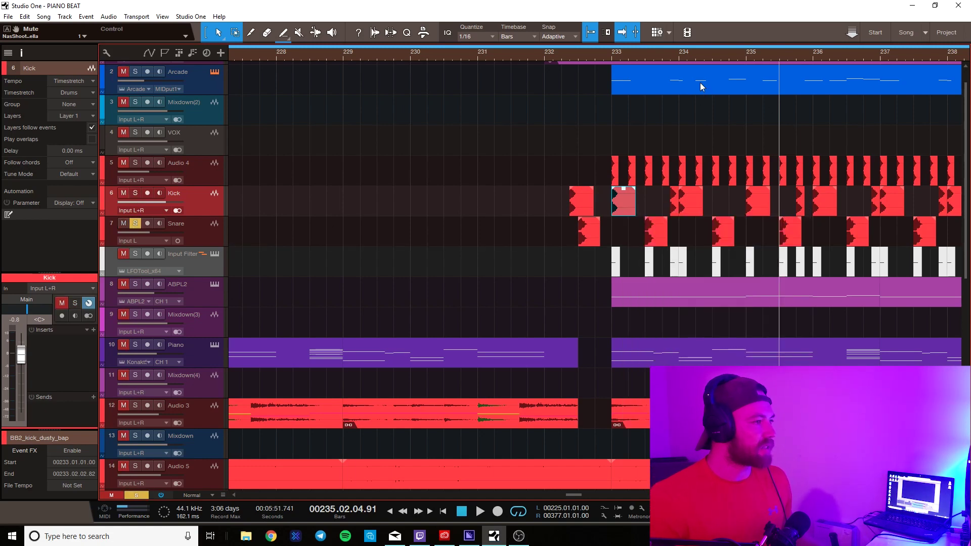
{"action": "left_click", "coordinate": [611, 54]}
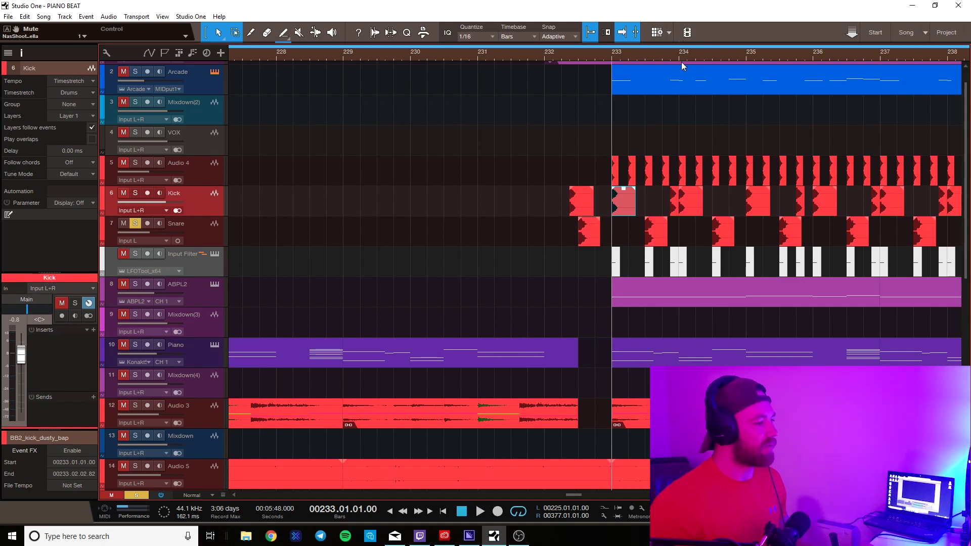
{"action": "key", "text": "space"}
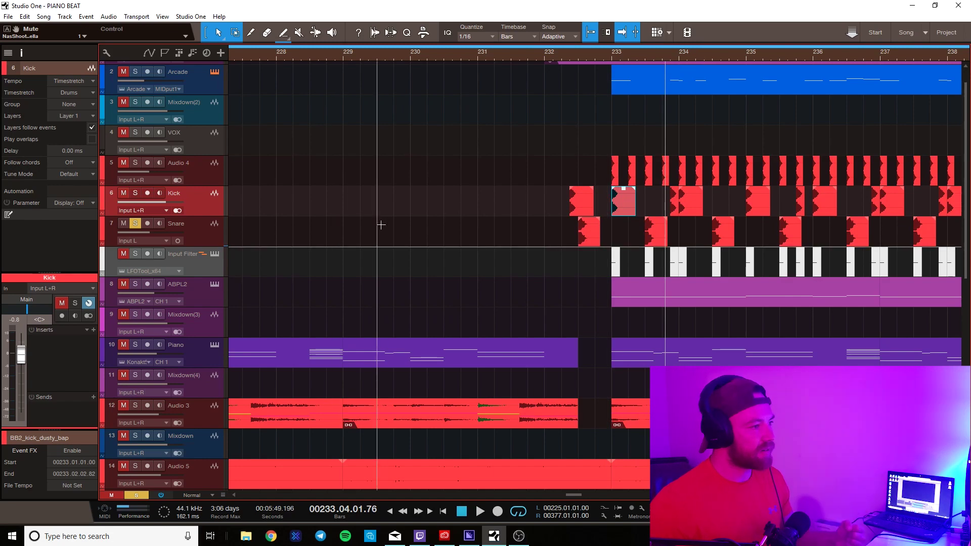
{"action": "right_click", "coordinate": [651, 240]}
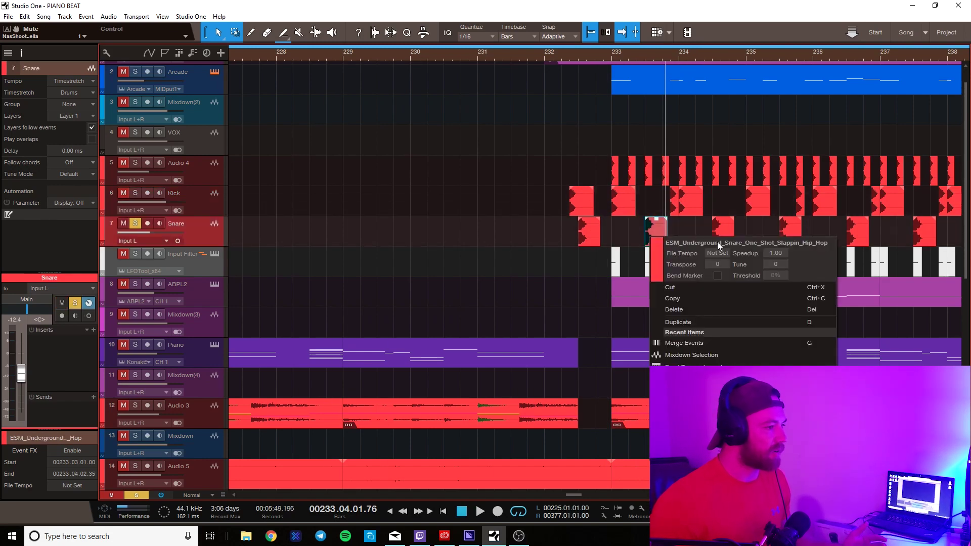
- Clear the Snare solo and place the playback start at the Kick pickup in bar 232
{"action": "left_click", "coordinate": [136, 225]}
{"action": "left_click_drag", "start_coordinate": [698, 126], "coordinate": [559, 199]}
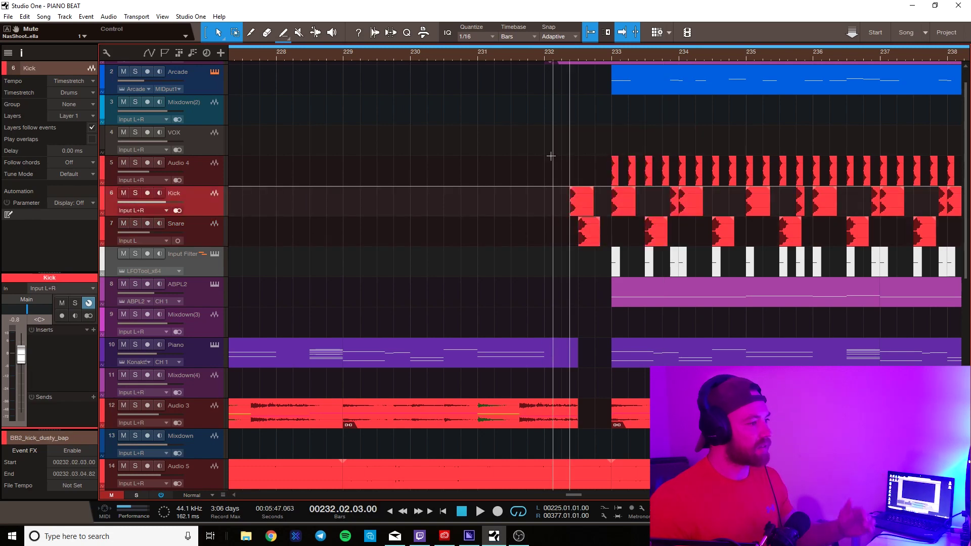
- Solo the Audio 3, Piano, Audio 4, Kick and Snare tracks together and play them from the bar 232 kick pickup, stopping in bar 238
{"action": "scroll", "coordinate": [612, 55], "scroll_direction": "down", "scroll_amount": 2}
{"action": "scroll", "coordinate": [612, 56], "scroll_direction": "down", "scroll_amount": 2}
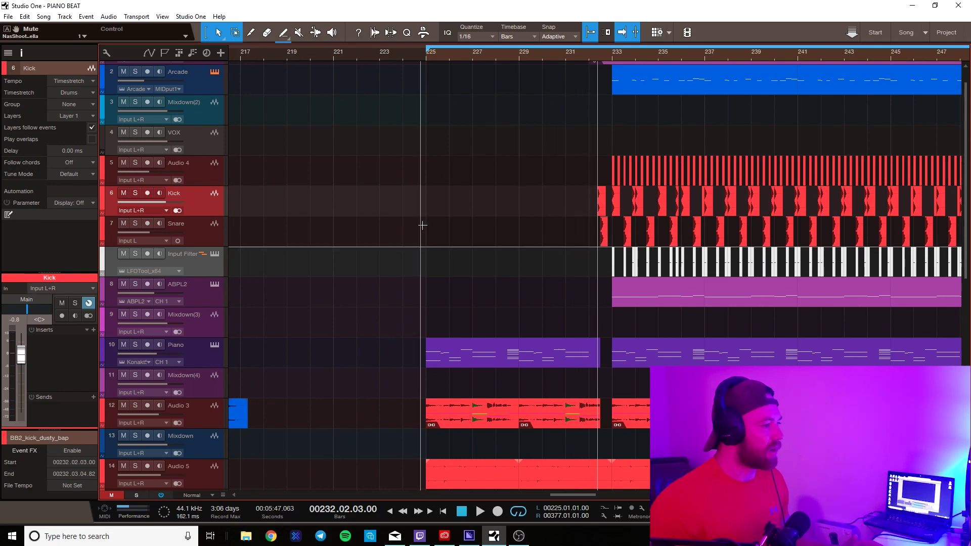
{"action": "scroll", "coordinate": [762, 176], "scroll_direction": "up", "scroll_amount": 1}
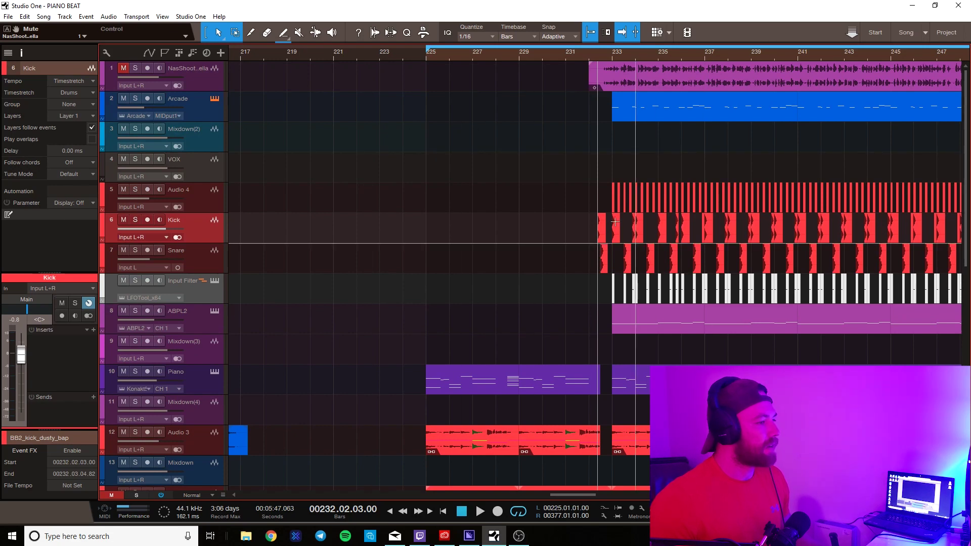
{"action": "scroll", "coordinate": [607, 190], "scroll_direction": "down", "scroll_amount": 3}
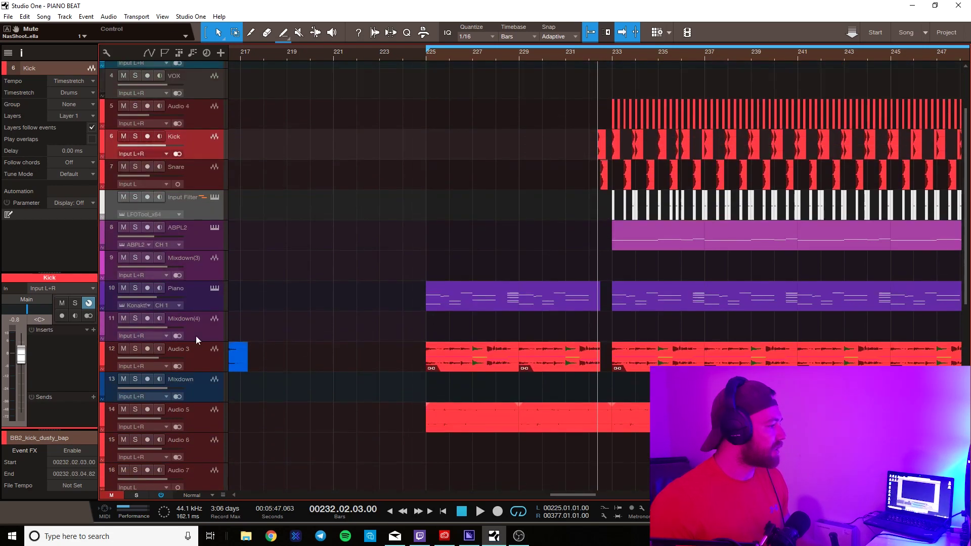
{"action": "left_click", "coordinate": [134, 349]}
{"action": "left_click", "coordinate": [136, 289]}
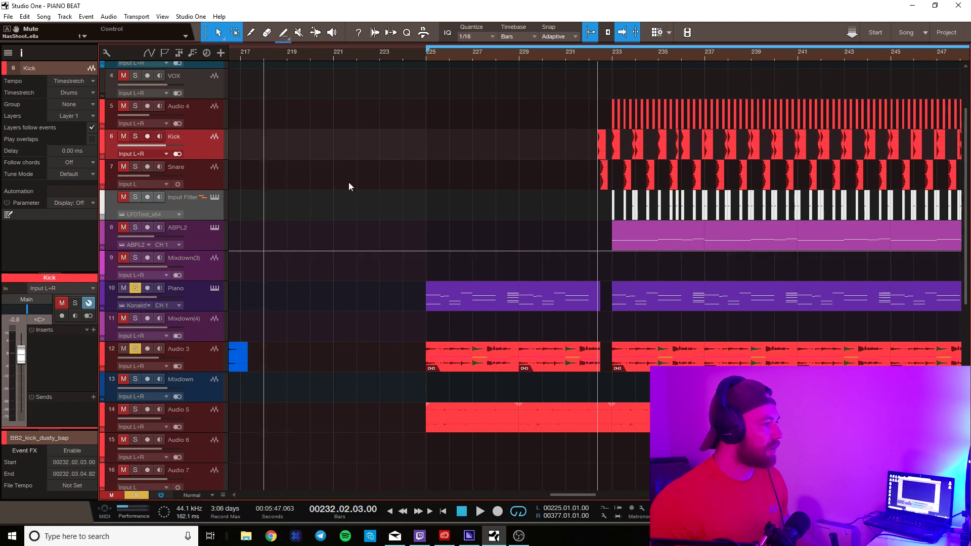
{"action": "left_click", "coordinate": [135, 106]}
{"action": "left_click", "coordinate": [135, 136]}
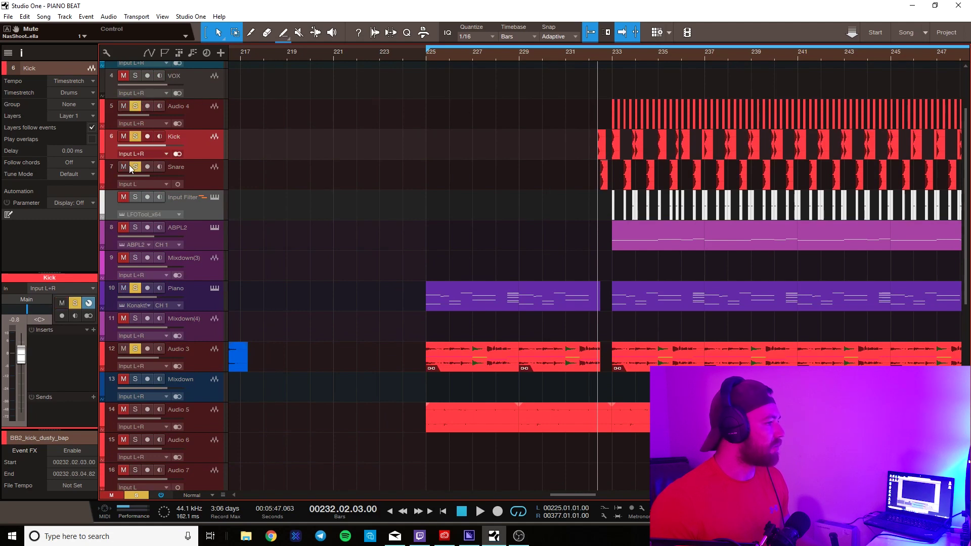
{"action": "left_click", "coordinate": [135, 167]}
{"action": "key", "text": "space"}
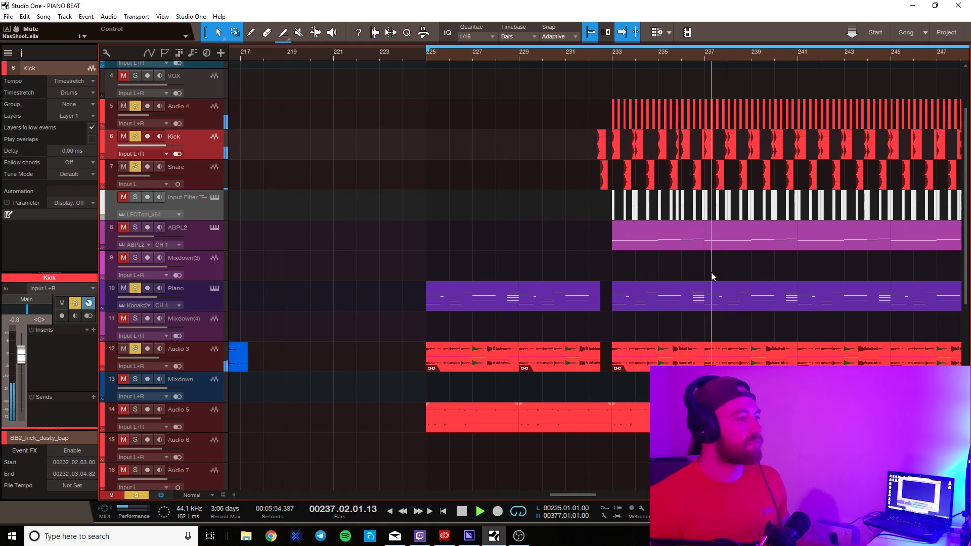
{"action": "key", "text": "space"}
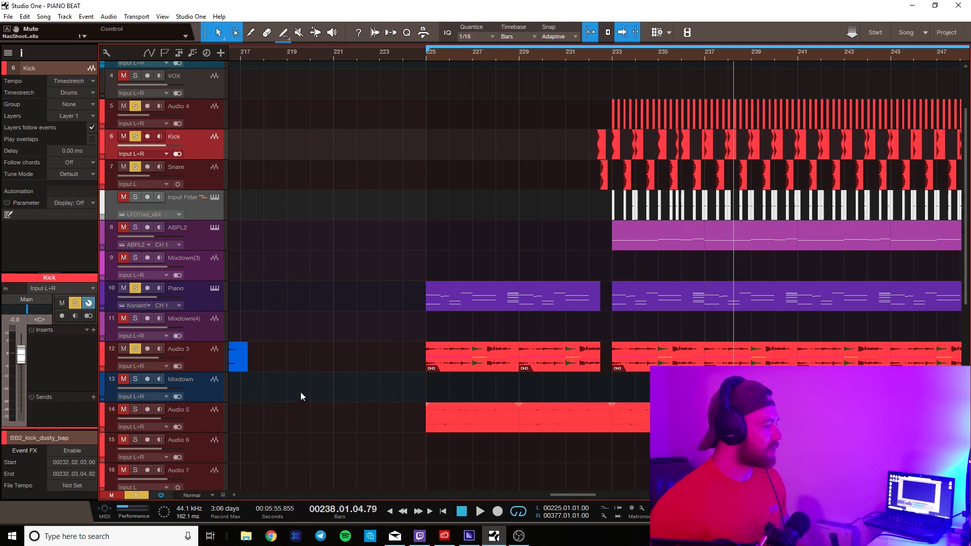
- Add the Audio 5 track to the solos and check the sample details of its event at bar 225
{"action": "left_click", "coordinate": [197, 417]}
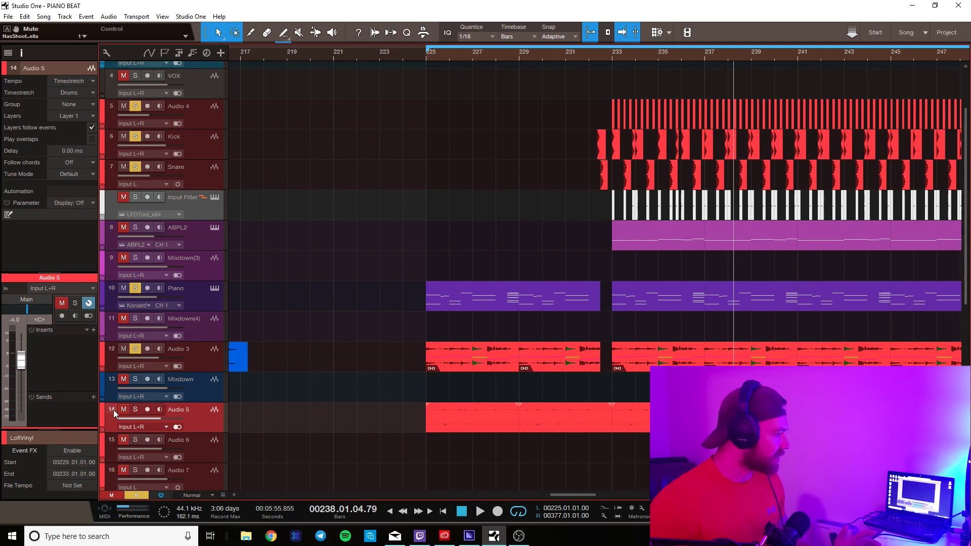
{"action": "left_click", "coordinate": [135, 409]}
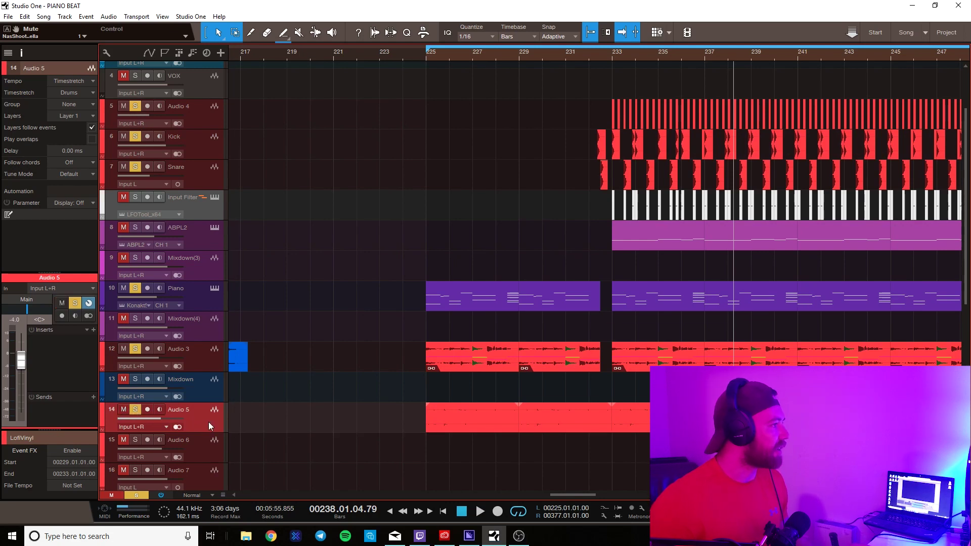
{"action": "right_click", "coordinate": [464, 424]}
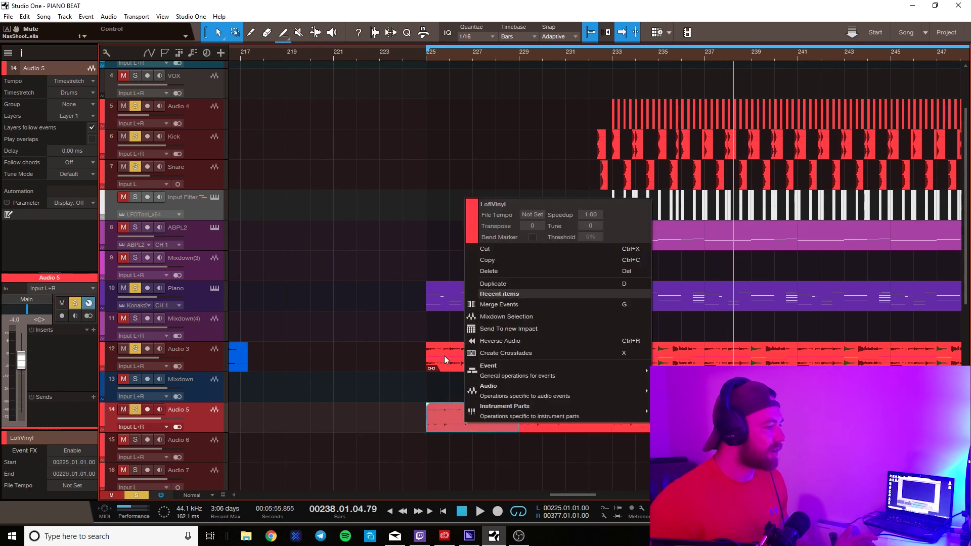
{"action": "left_click", "coordinate": [415, 202]}
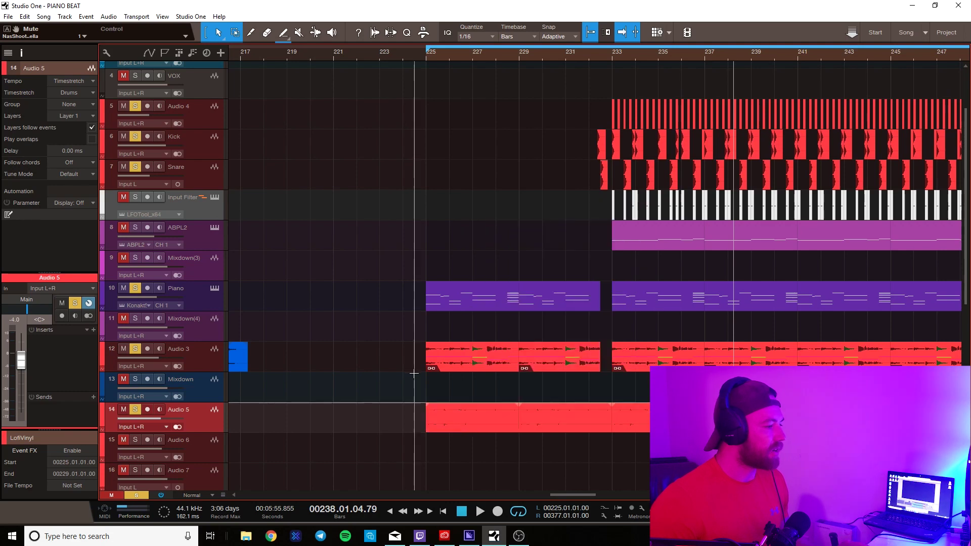
- Play the soloed sample, piano, drum and vinyl tracks from bar 225 and stop at bar 228
{"action": "left_click", "coordinate": [424, 55]}
{"action": "key", "text": "space"}
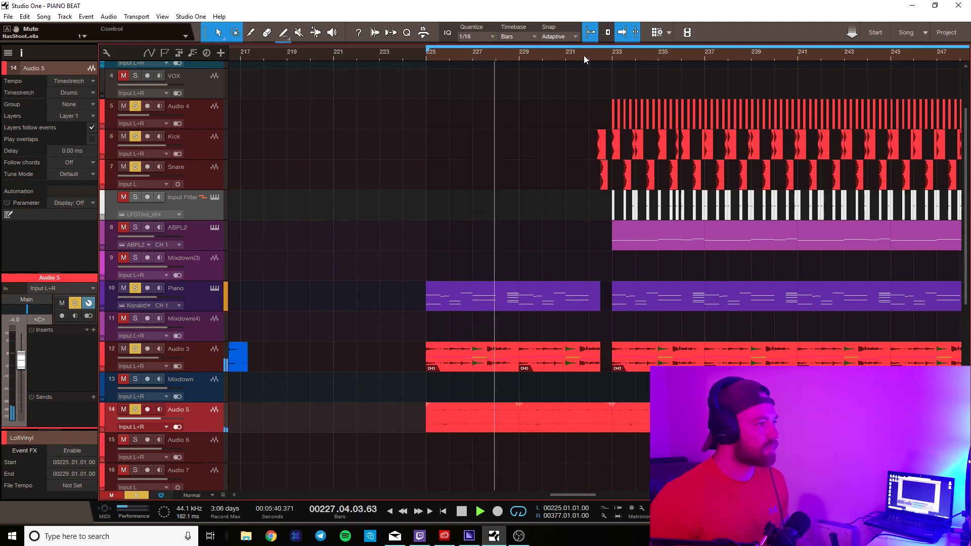
{"action": "key", "text": "space"}
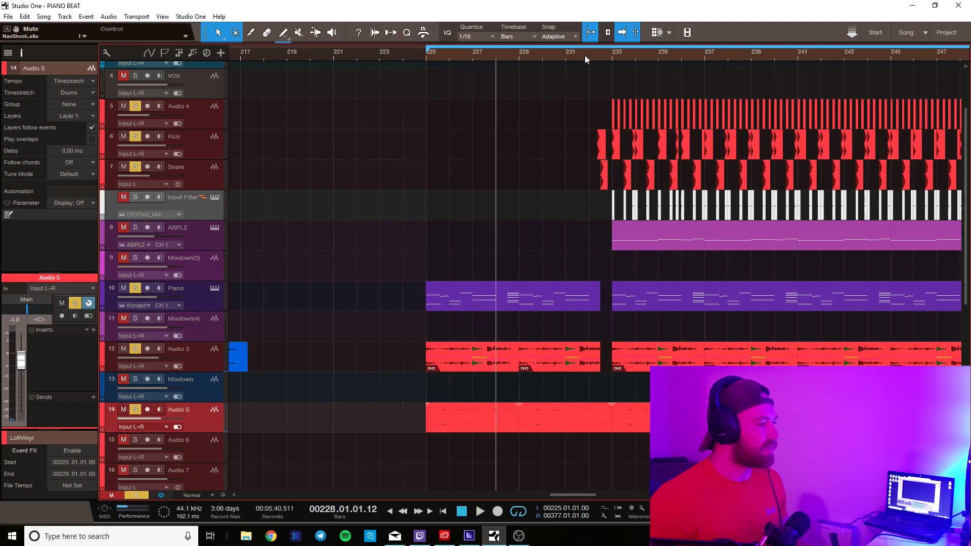
- Audition the soloed tracks' drum entry twice from around bar 231, stopping the second playback in bar 234
{"action": "left_click", "coordinate": [584, 56]}
{"action": "key", "text": "space"}
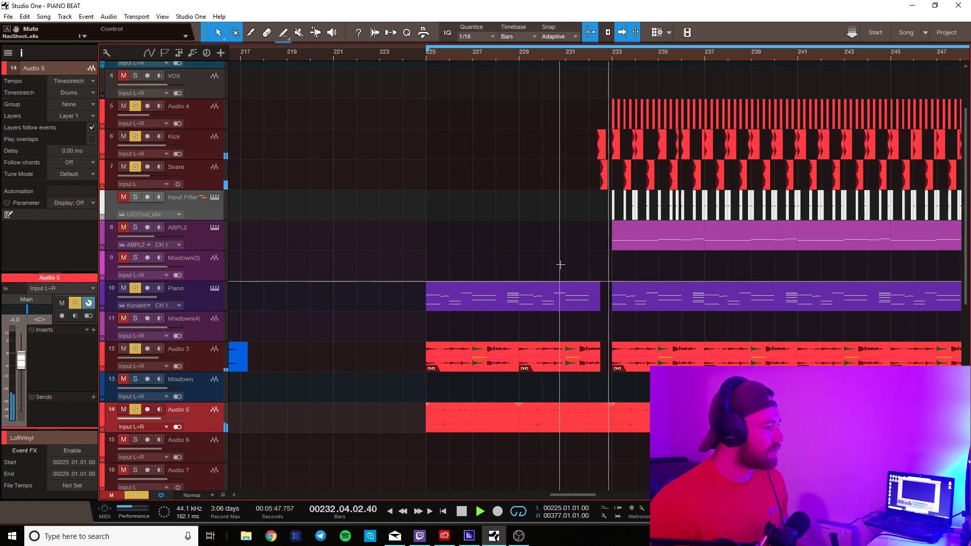
{"action": "key", "text": "space"}
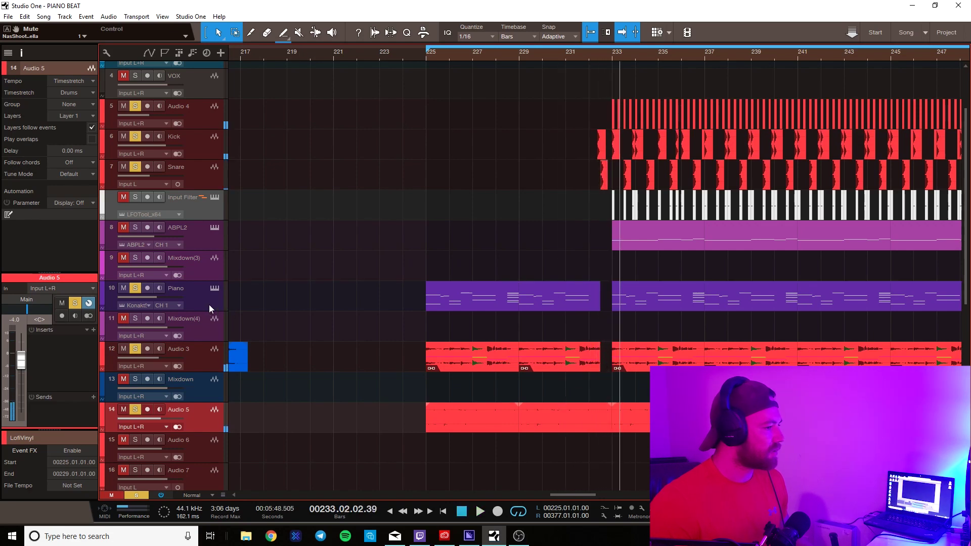
{"action": "left_click", "coordinate": [567, 54]}
{"action": "key", "text": "space"}
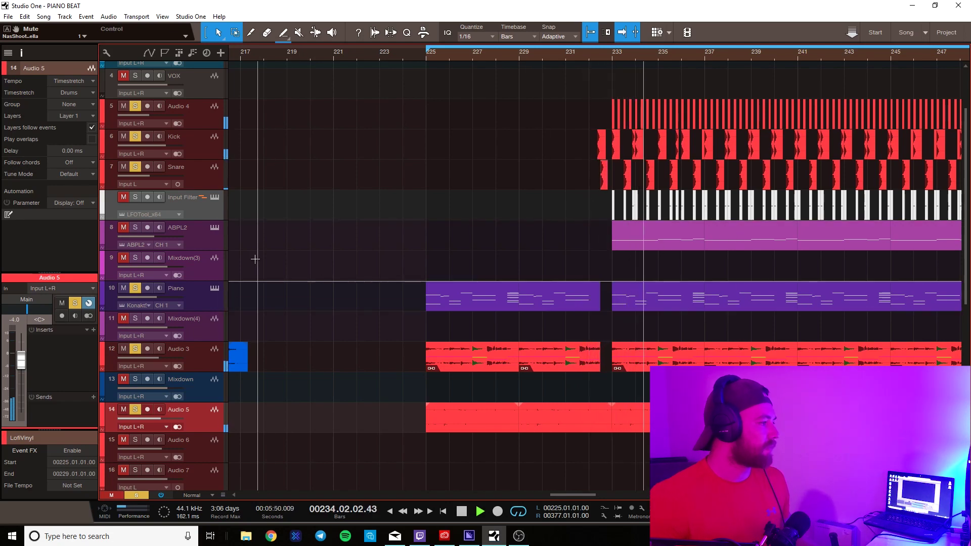
{"action": "key", "text": "space"}
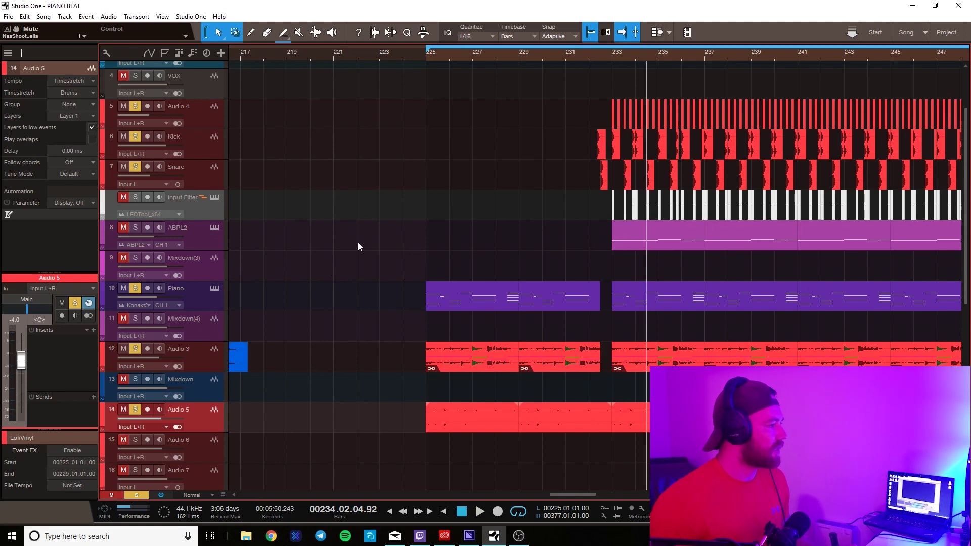
- Clear the solos on the Audio 4, Kick, Snare, Piano, Audio 3 and Audio 5 tracks
{"action": "scroll", "coordinate": [358, 246], "scroll_direction": "up", "scroll_amount": 3}
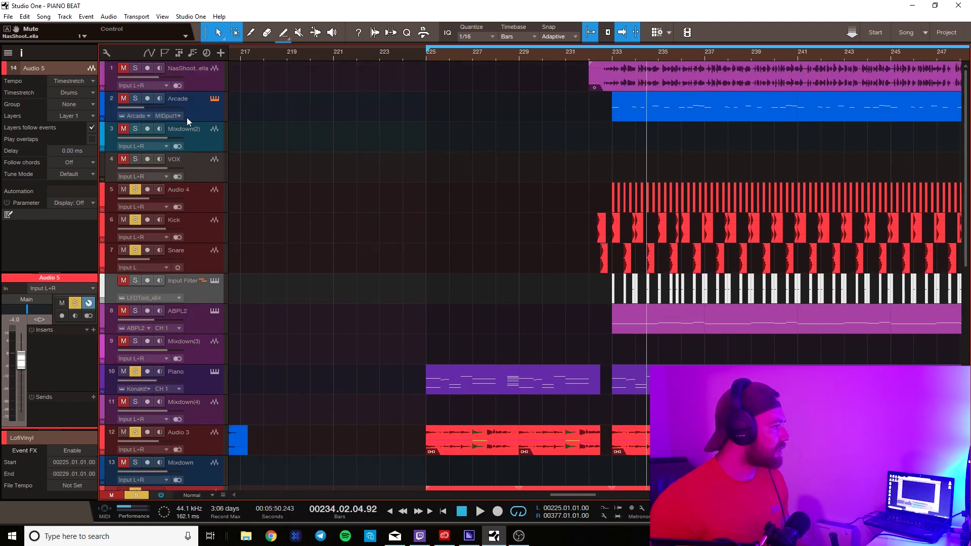
{"action": "scroll", "coordinate": [140, 95], "scroll_direction": "down", "scroll_amount": 4}
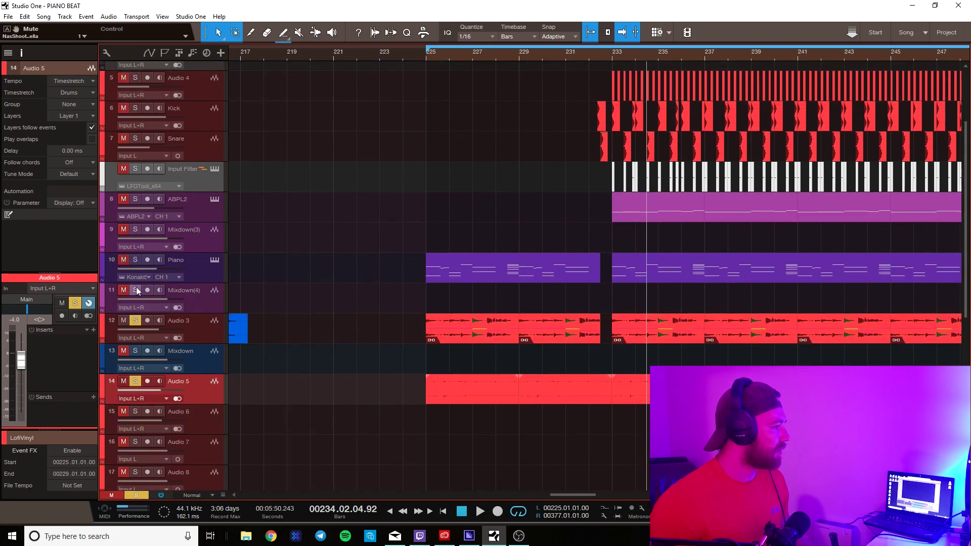
{"action": "left_click", "coordinate": [135, 381]}
{"action": "scroll", "coordinate": [425, 214], "scroll_direction": "up", "scroll_amount": 4}
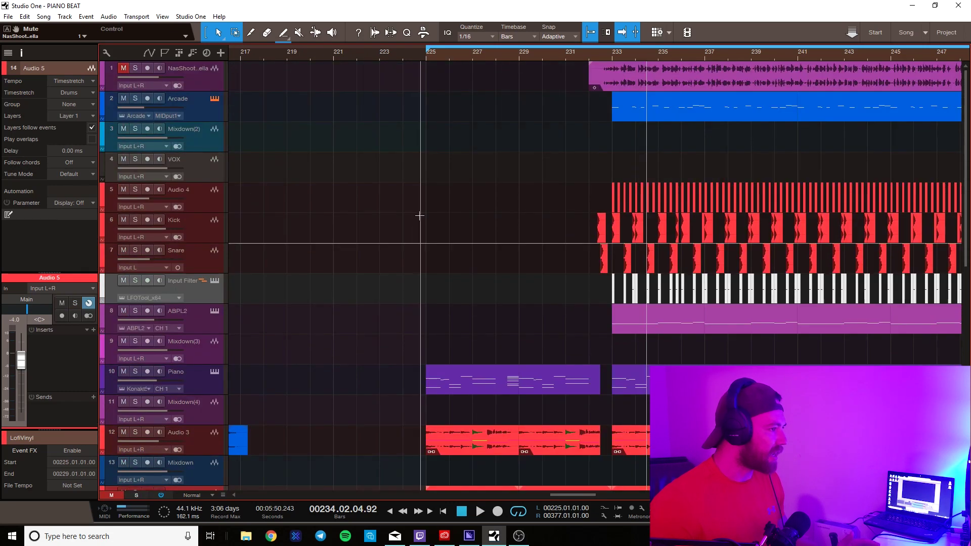
- Solo the Arcade track and play it from bar 233, stopping in bar 241
{"action": "left_click", "coordinate": [138, 97]}
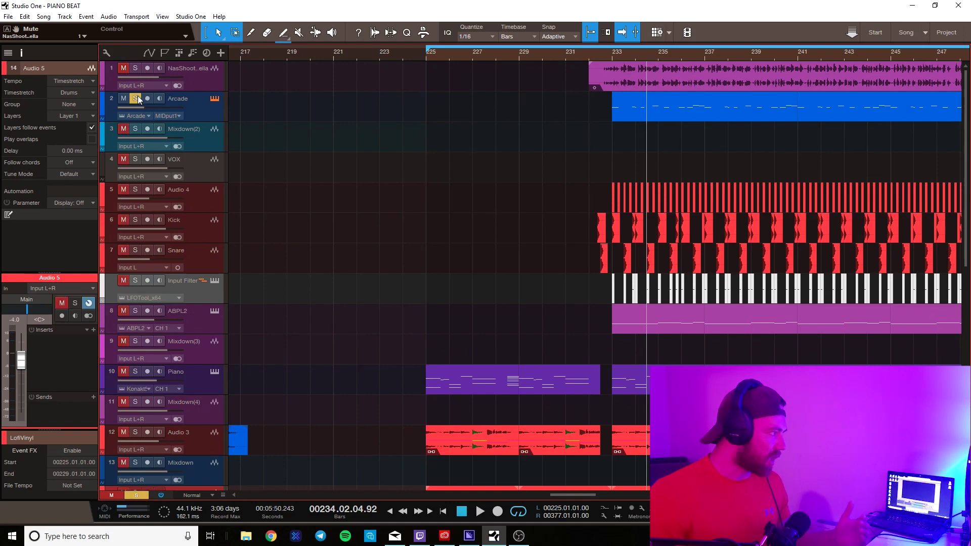
{"action": "left_click", "coordinate": [612, 50]}
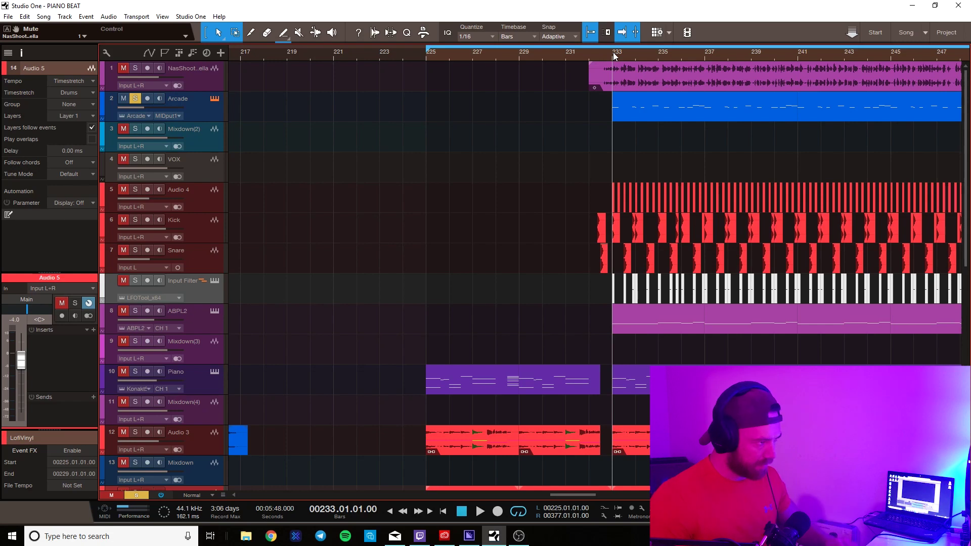
{"action": "key", "text": "space"}
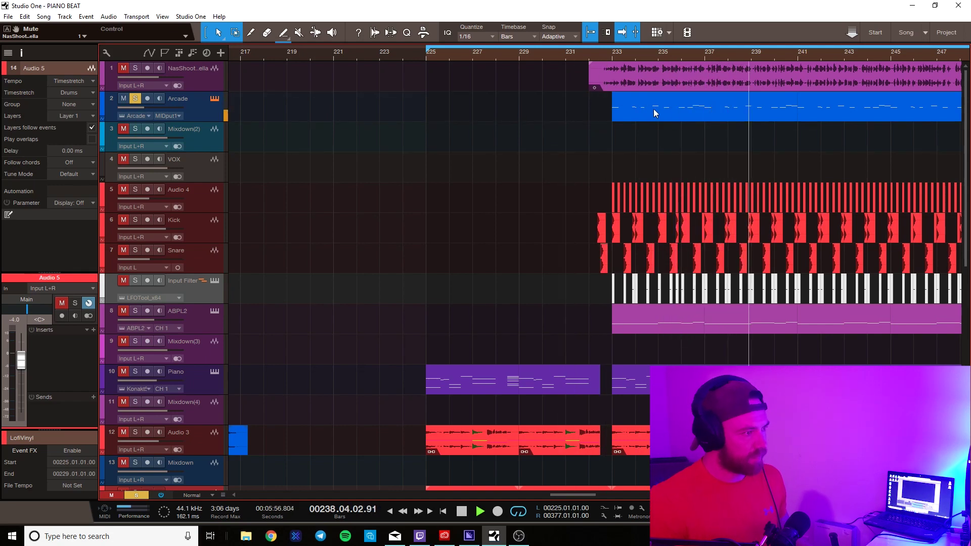
{"action": "key", "text": "ctrl+s"}
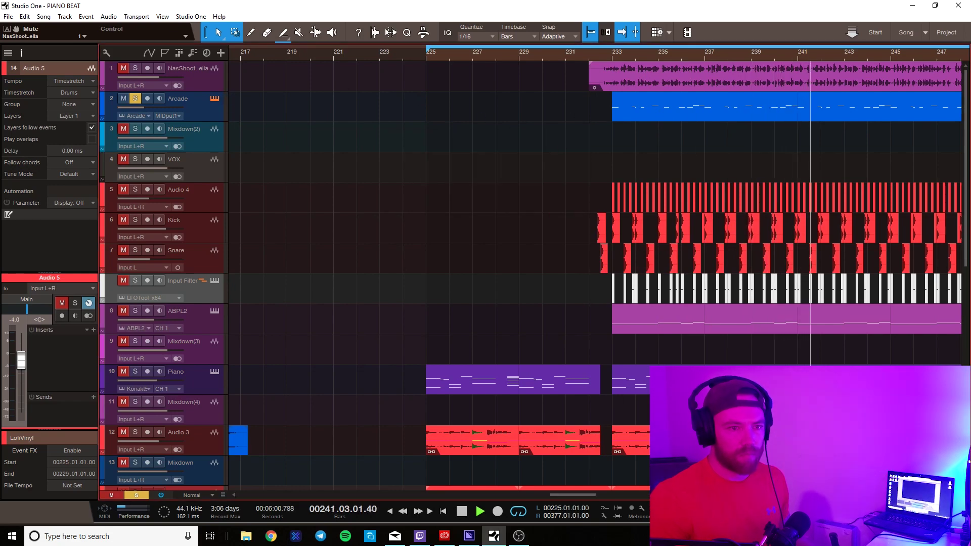
{"action": "key", "text": "space"}
- Show the Arcade track's instrument with its At Ease patch, inspect the Wave macro, and close the instrument window
{"action": "left_click_drag", "start_coordinate": [799, 102], "coordinate": [661, 86]}
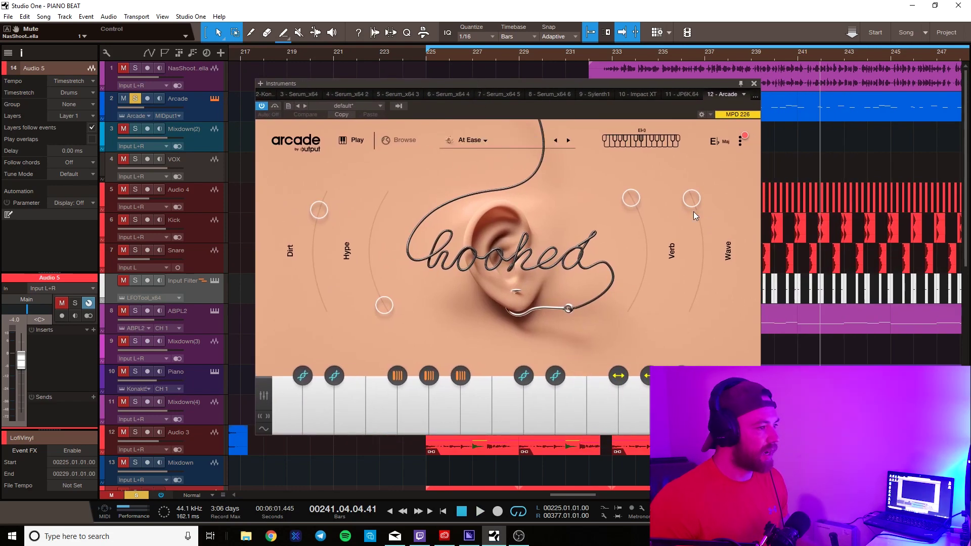
{"action": "left_click", "coordinate": [692, 198]}
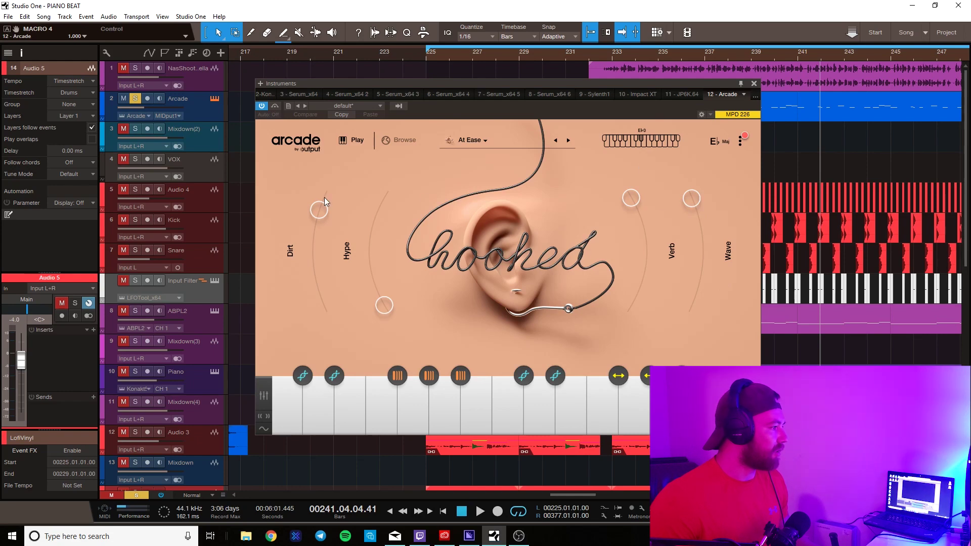
{"action": "key", "text": "F11"}
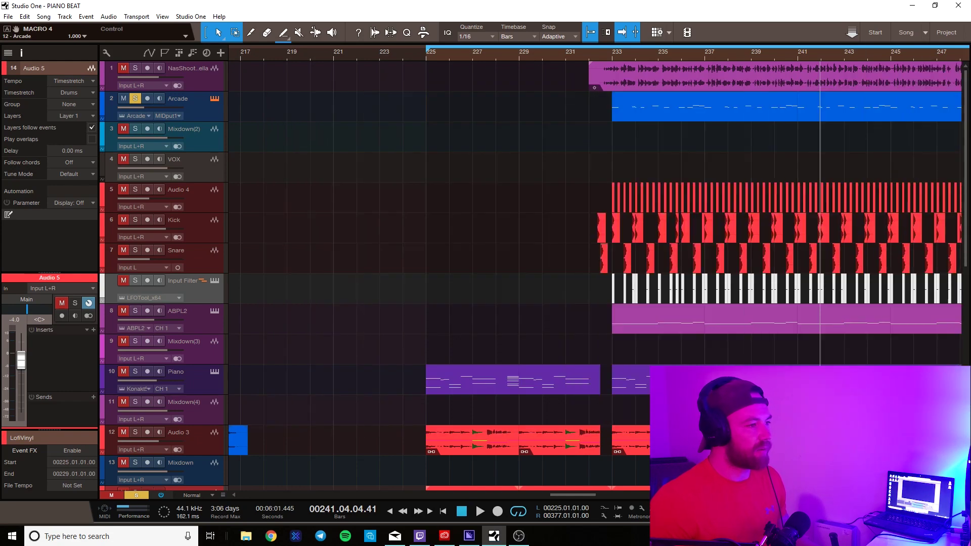
- Select the Arcade track, clear its solo, and solo the Audio 4, Kick, Snare, Piano, Audio 3 and Audio 5 tracks
{"action": "left_click", "coordinate": [198, 110]}
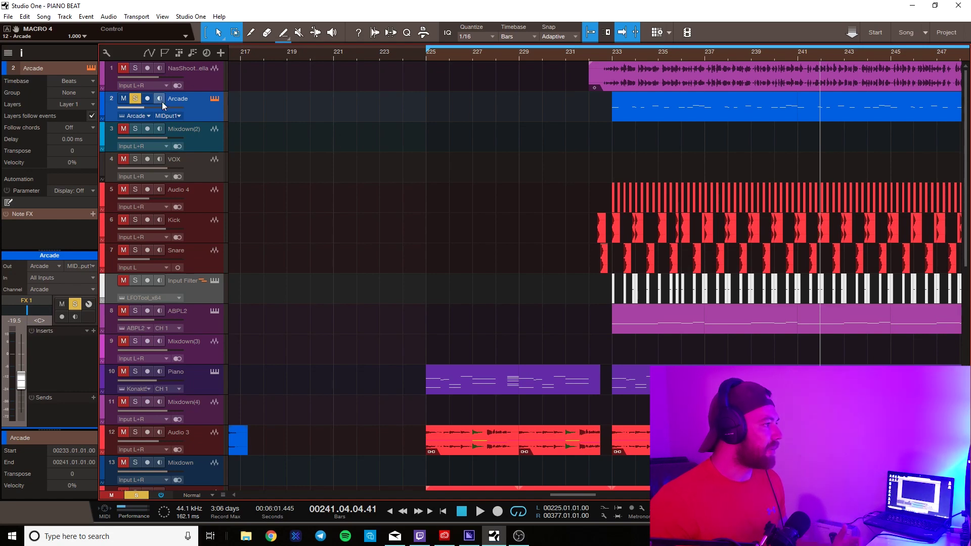
{"action": "left_click", "coordinate": [136, 98]}
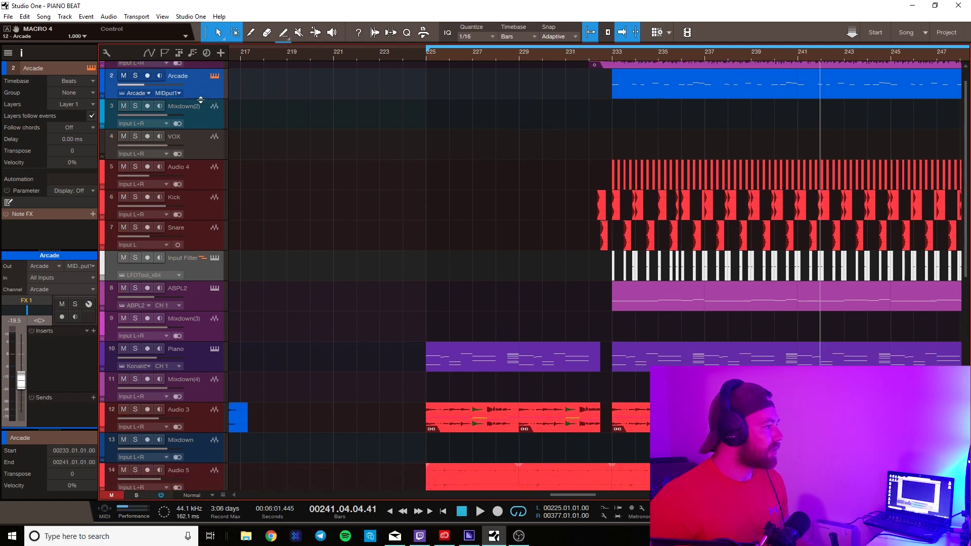
{"action": "left_click_drag", "start_coordinate": [141, 189], "coordinate": [138, 232]}
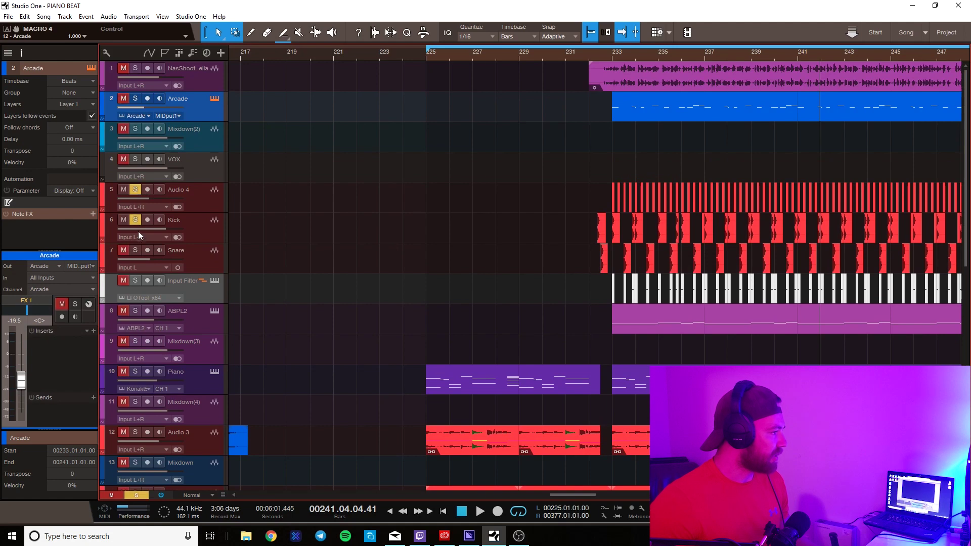
{"action": "scroll", "coordinate": [282, 298], "scroll_direction": "down", "scroll_amount": 3}
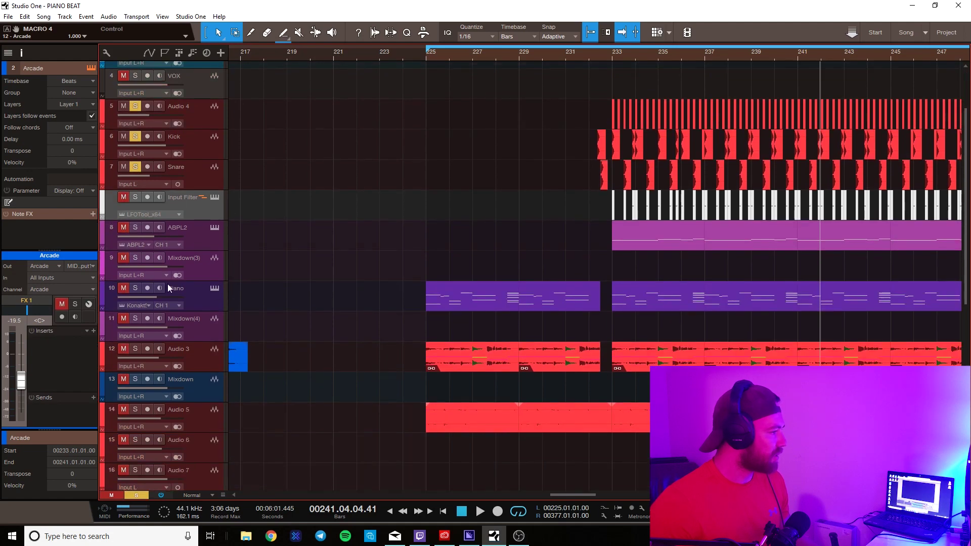
{"action": "left_click", "coordinate": [135, 349]}
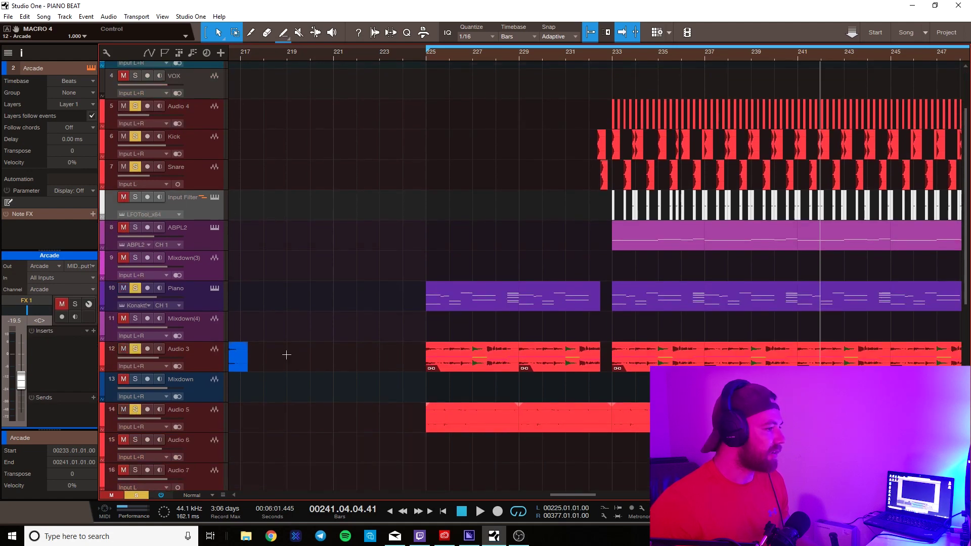
- Add the Arcade track to the soloed tracks and play them together, stopping in bar 240
{"action": "scroll", "coordinate": [287, 355], "scroll_direction": "up", "scroll_amount": 3}
{"action": "left_click", "coordinate": [135, 98]}
{"action": "key", "text": "space"}
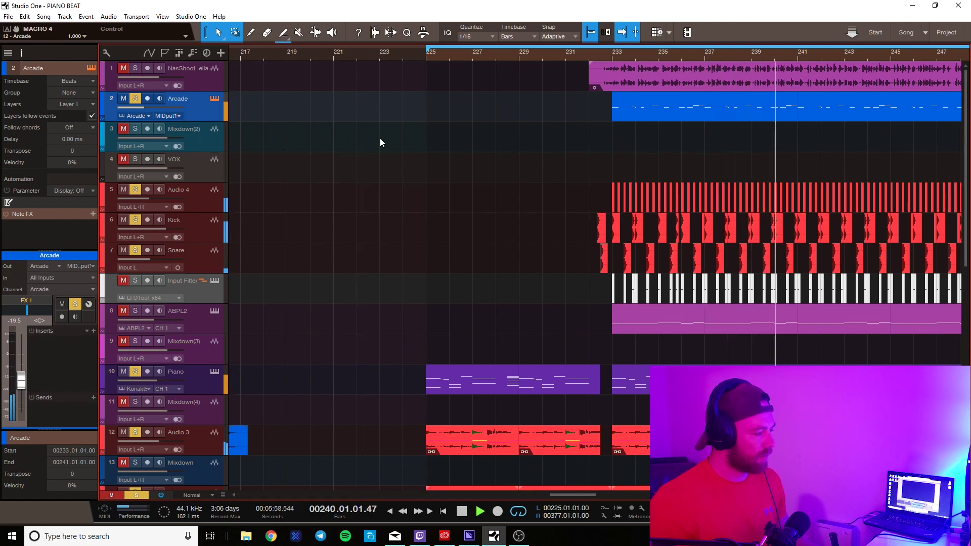
{"action": "key", "text": "space"}
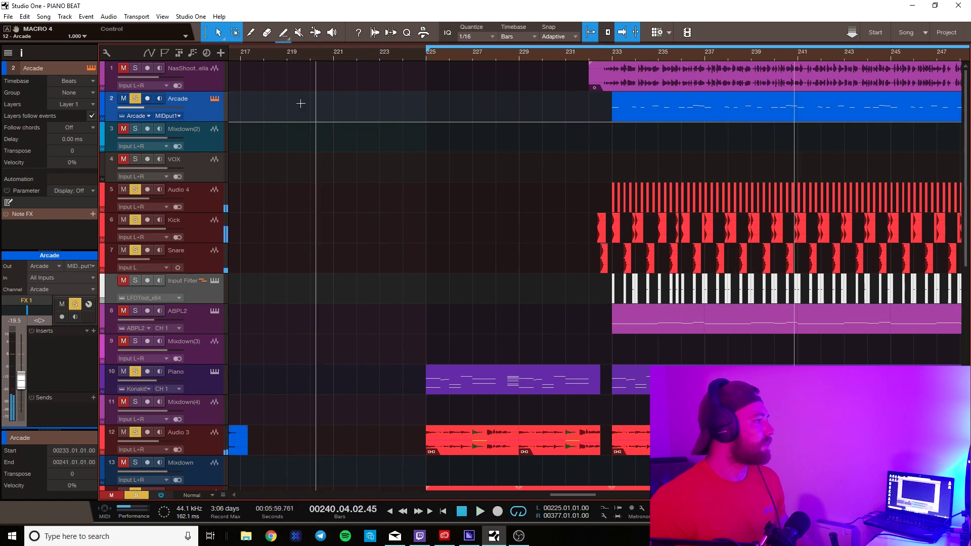
- Clear the solos on the Arcade, Audio 4, Kick, Snare, Piano and Audio 3 tracks
{"action": "left_click", "coordinate": [135, 99]}
{"action": "left_click", "coordinate": [135, 189]}
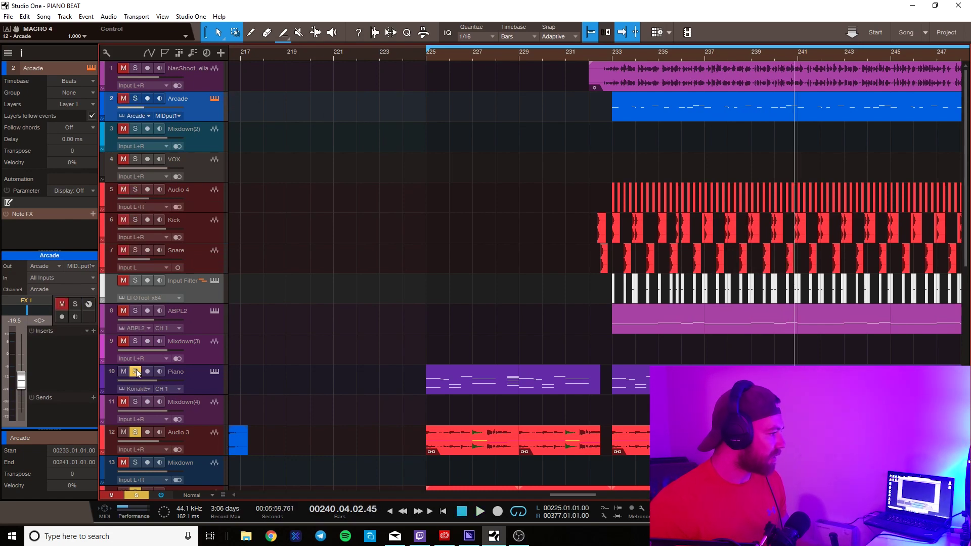
{"action": "left_click", "coordinate": [135, 431]}
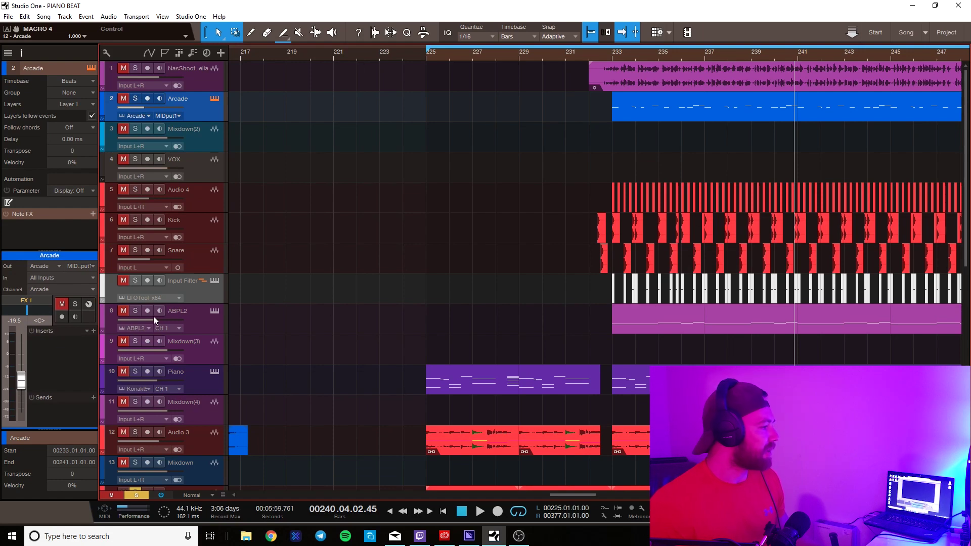
- Solo the ABPL2 track, show its Ample Bass P II Lite instrument, and close the instrument window
{"action": "left_click", "coordinate": [212, 312]}
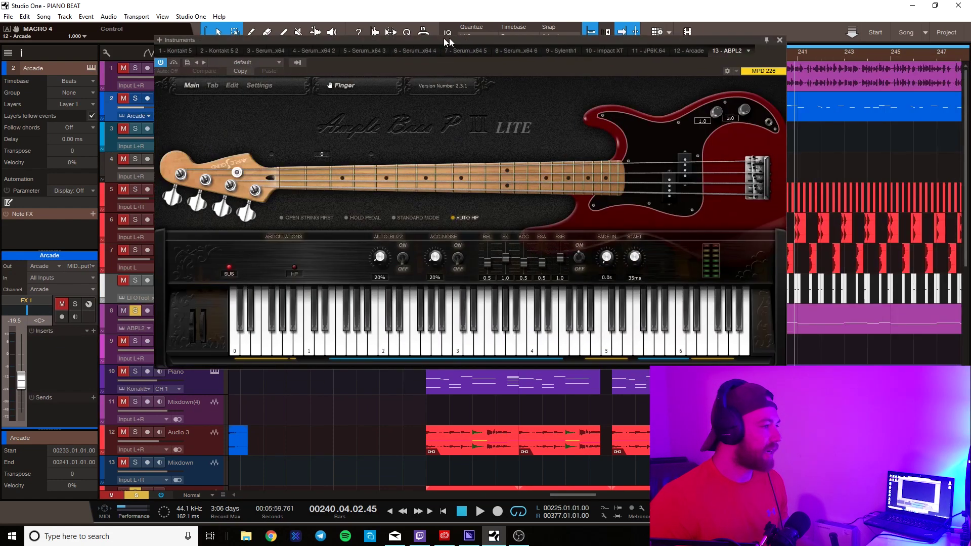
{"action": "left_click_drag", "start_coordinate": [449, 38], "coordinate": [404, 61]}
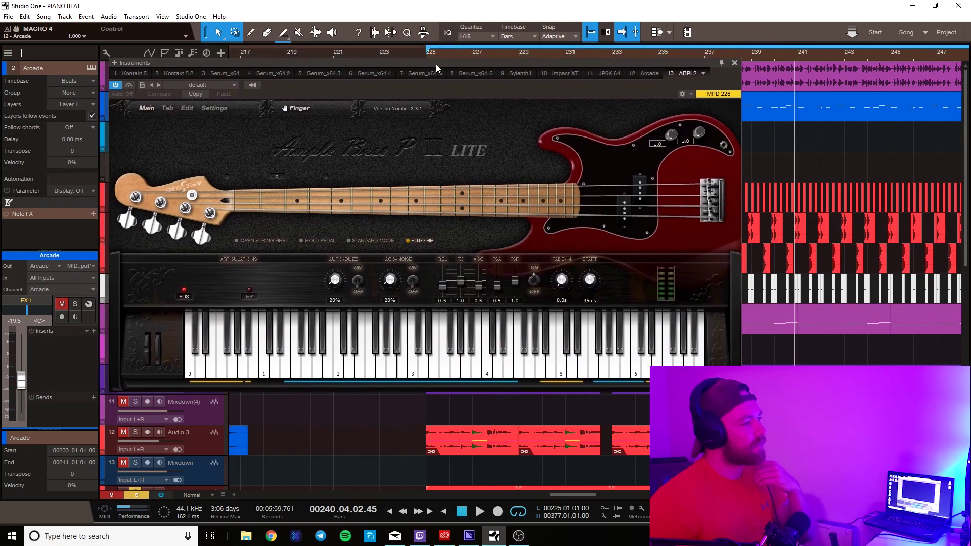
{"action": "left_click_drag", "start_coordinate": [434, 63], "coordinate": [462, 73]}
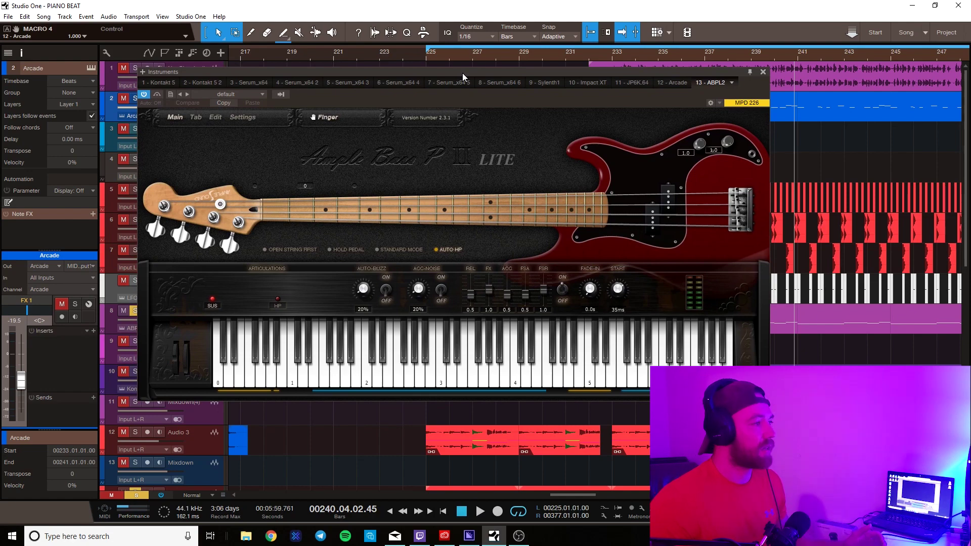
{"action": "key", "text": "F11"}
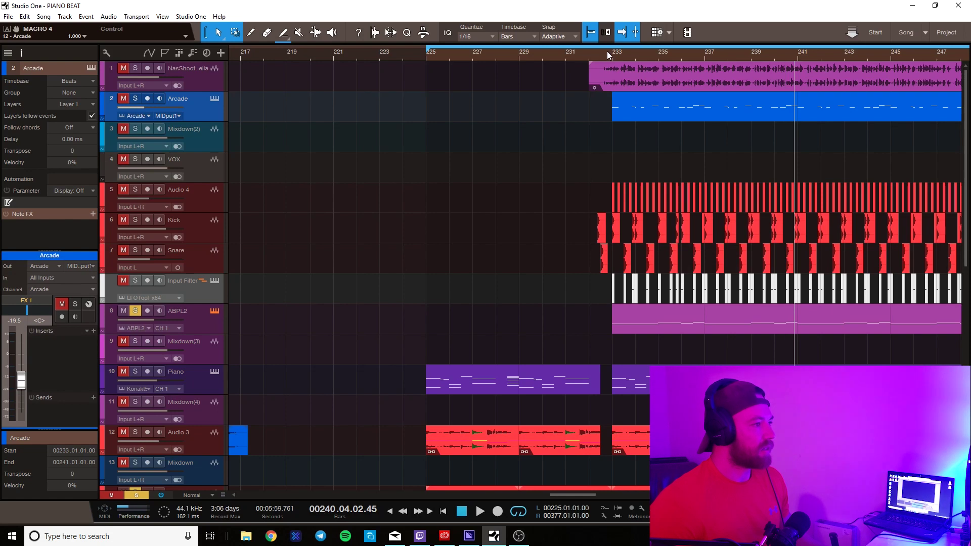
- Play the soloed ABPL2 bass from bar 233, stop in bar 240, and clear its solo
{"action": "key", "text": "space"}
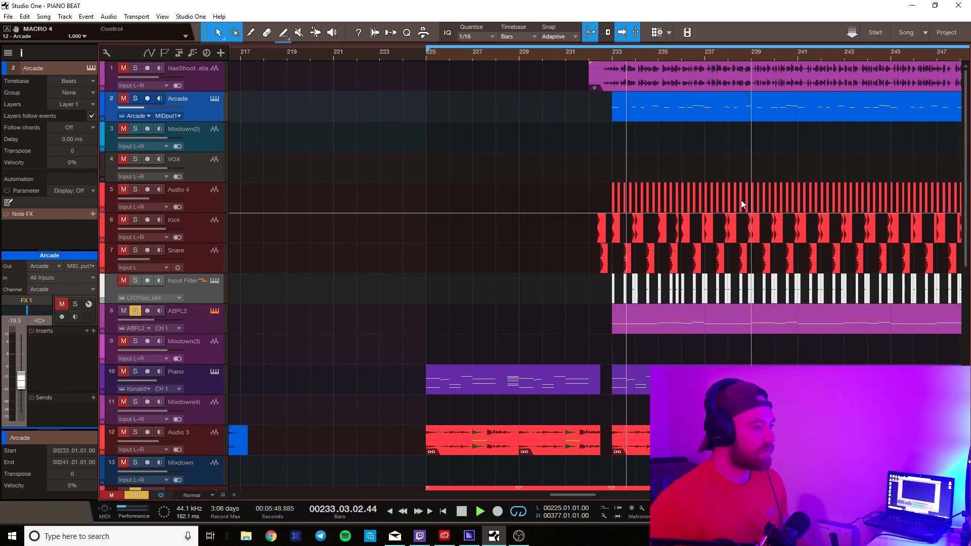
{"action": "scroll", "coordinate": [577, 248], "scroll_direction": "down", "scroll_amount": 3}
{"action": "scroll", "coordinate": [576, 246], "scroll_direction": "down", "scroll_amount": 1}
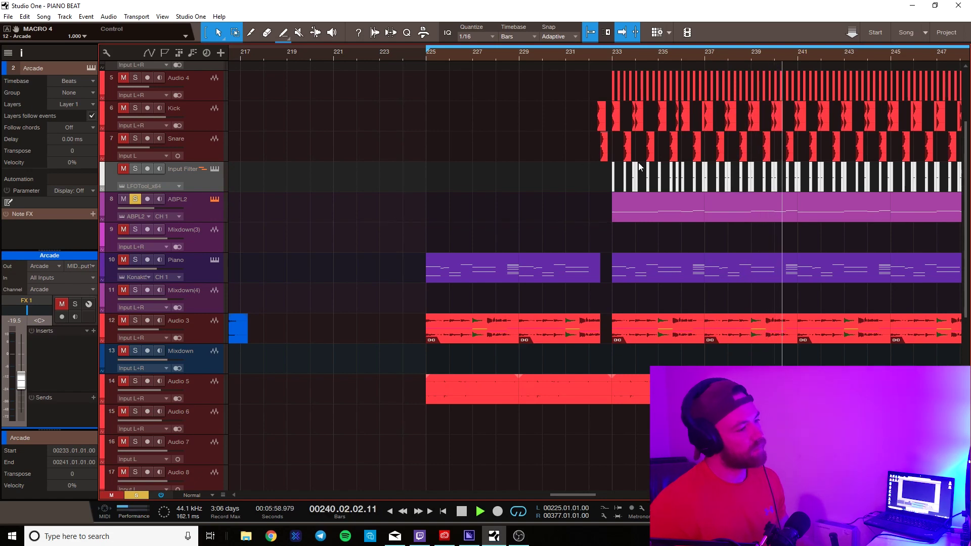
{"action": "key", "text": "space"}
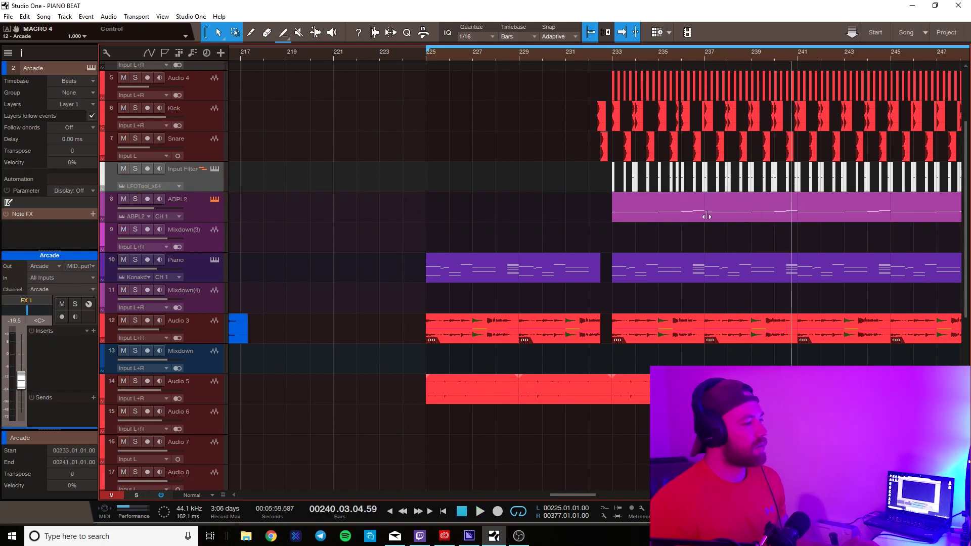
- Solo the Audio 4, ABPL2 and Audio 5 tracks together
{"action": "scroll", "coordinate": [702, 233], "scroll_direction": "up", "scroll_amount": 4}
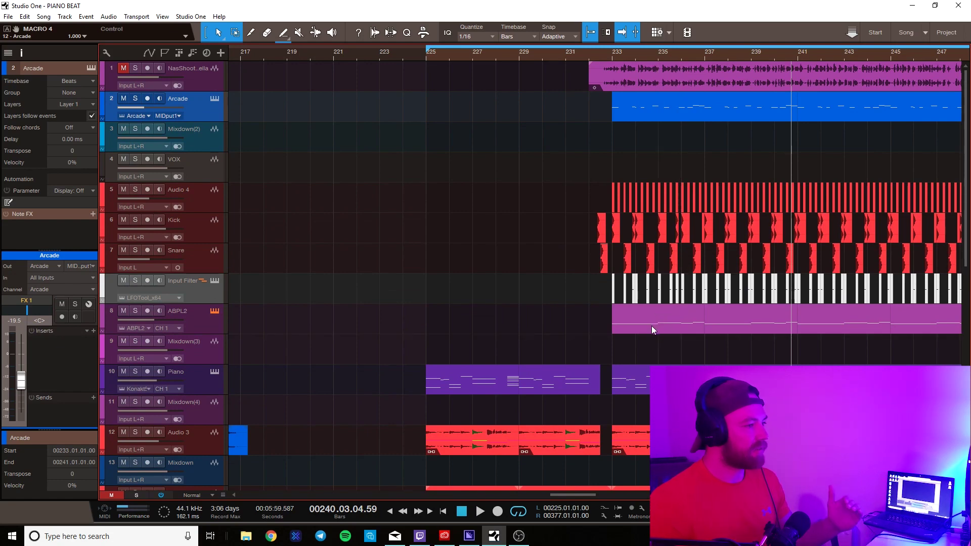
{"action": "left_click", "coordinate": [136, 190]}
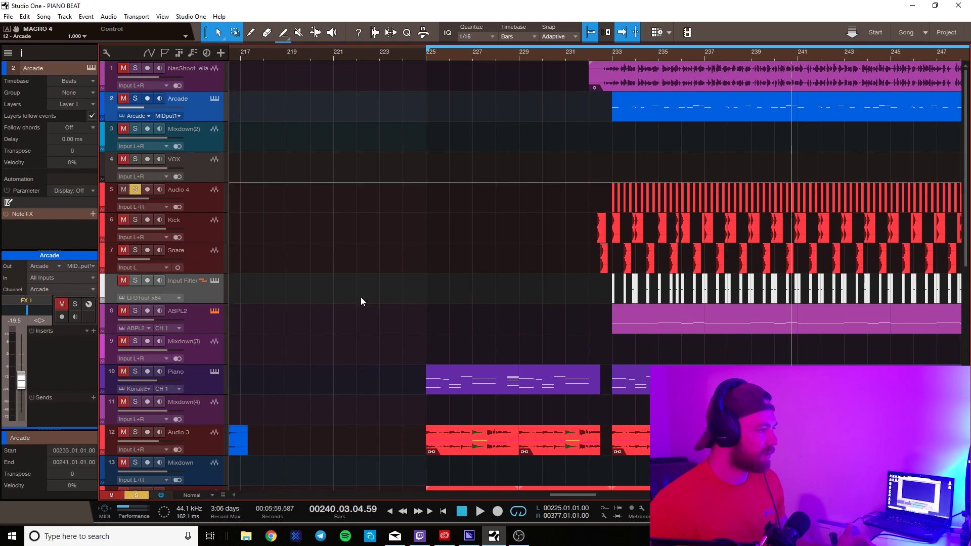
{"action": "scroll", "coordinate": [368, 273], "scroll_direction": "down", "scroll_amount": 1}
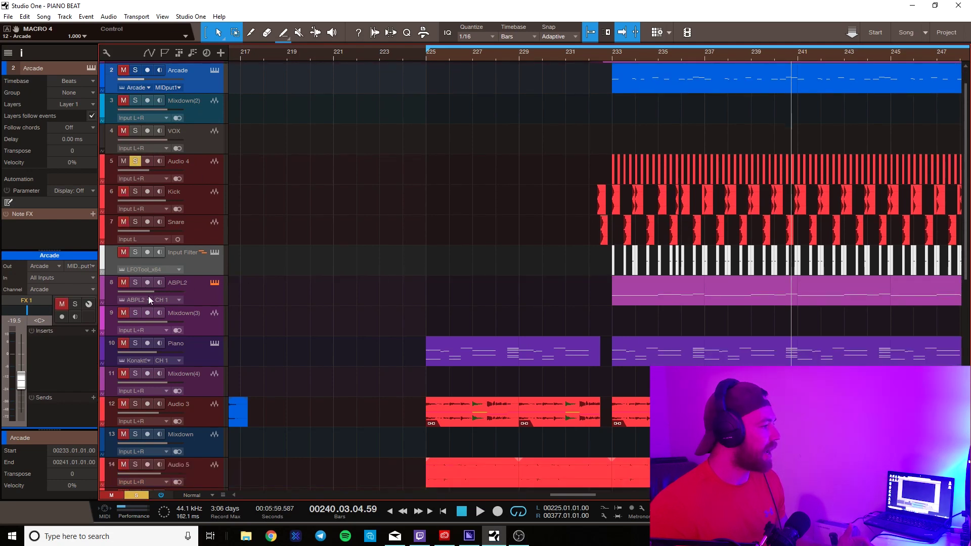
{"action": "scroll", "coordinate": [464, 275], "scroll_direction": "down", "scroll_amount": 3}
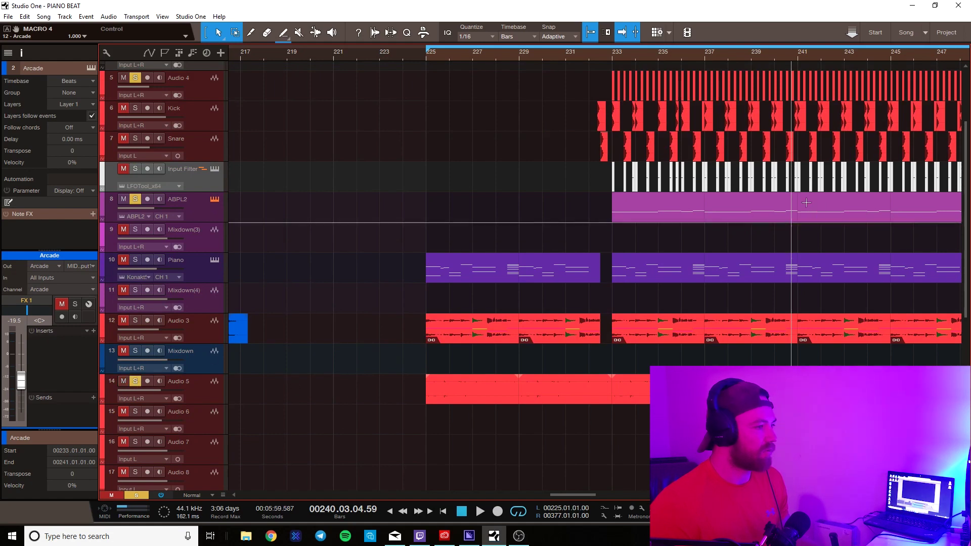
- Play the soloed Audio 4, ABPL2 and Audio 5 tracks together and stop in bar 240
{"action": "scroll", "coordinate": [658, 202], "scroll_direction": "up", "scroll_amount": 4}
{"action": "key", "text": "l"}
{"action": "key", "text": "space"}
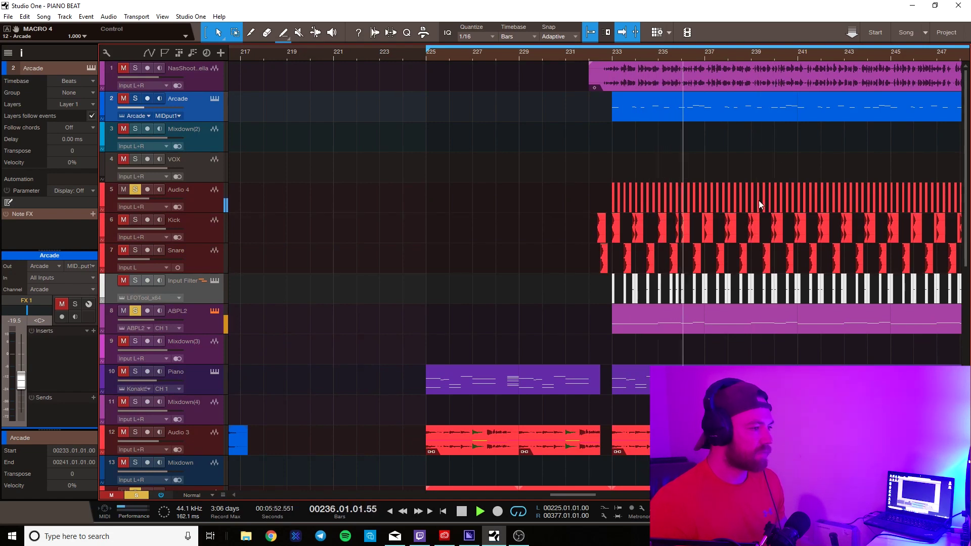
{"action": "left_click", "coordinate": [135, 282]}
{"action": "left_click", "coordinate": [134, 282]}
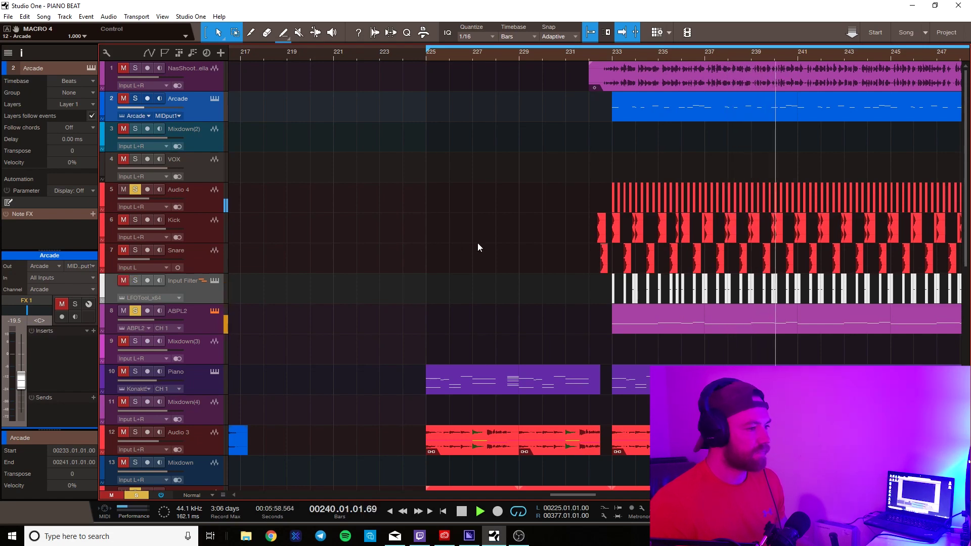
{"action": "key", "text": "space"}
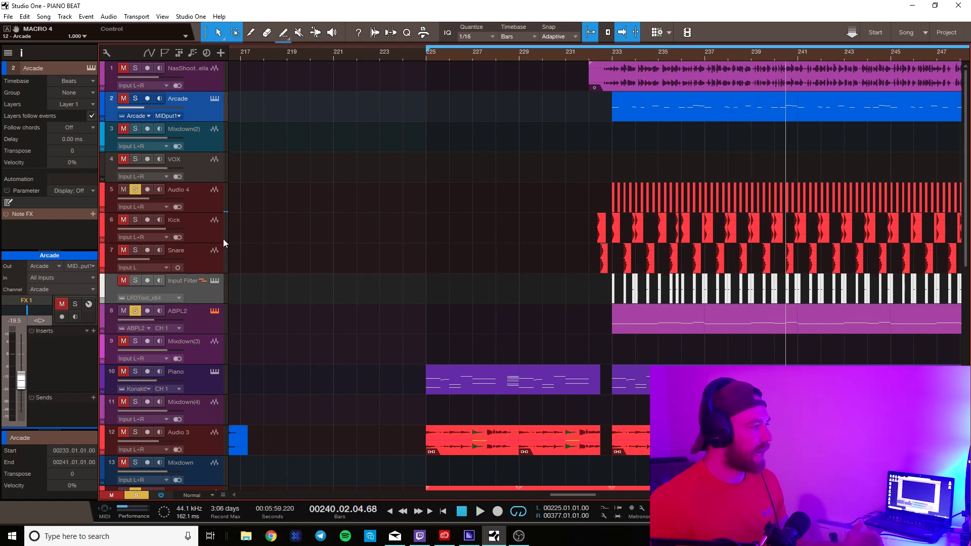
- Clear the solos on the Audio 4, ABPL2 and Audio 5 tracks
{"action": "scroll", "coordinate": [239, 197], "scroll_direction": "down", "scroll_amount": 2}
{"action": "scroll", "coordinate": [274, 188], "scroll_direction": "up", "scroll_amount": 1}
{"action": "scroll", "coordinate": [275, 188], "scroll_direction": "down", "scroll_amount": 1}
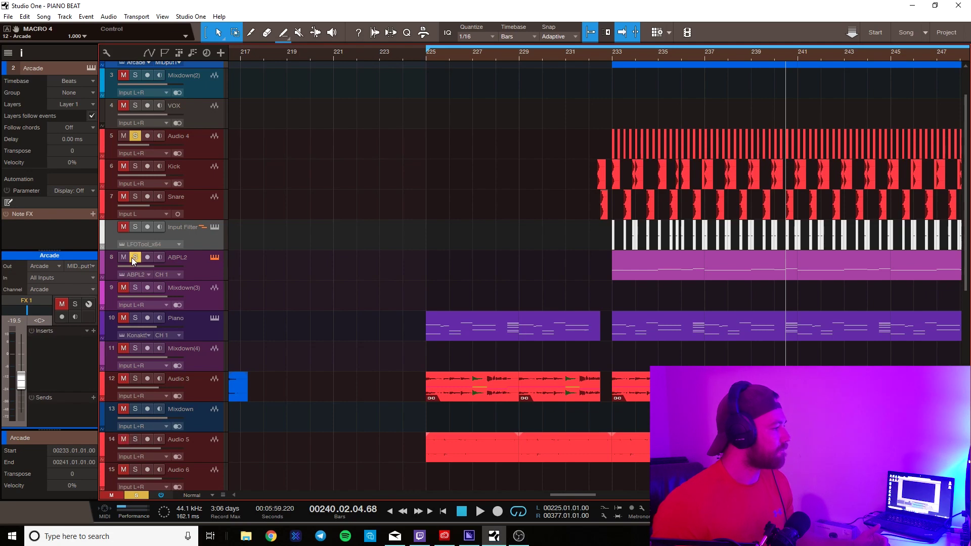
{"action": "left_click", "coordinate": [135, 135]}
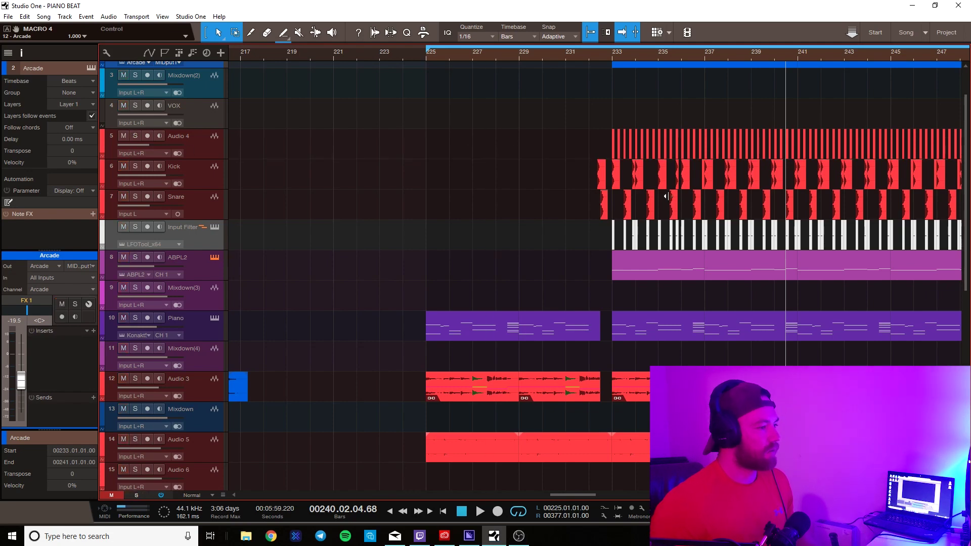
- Play the full beat from about bar 230 with the track 1 vocal muted, and stop in bar 242
{"action": "scroll", "coordinate": [667, 196], "scroll_direction": "up", "scroll_amount": 2}
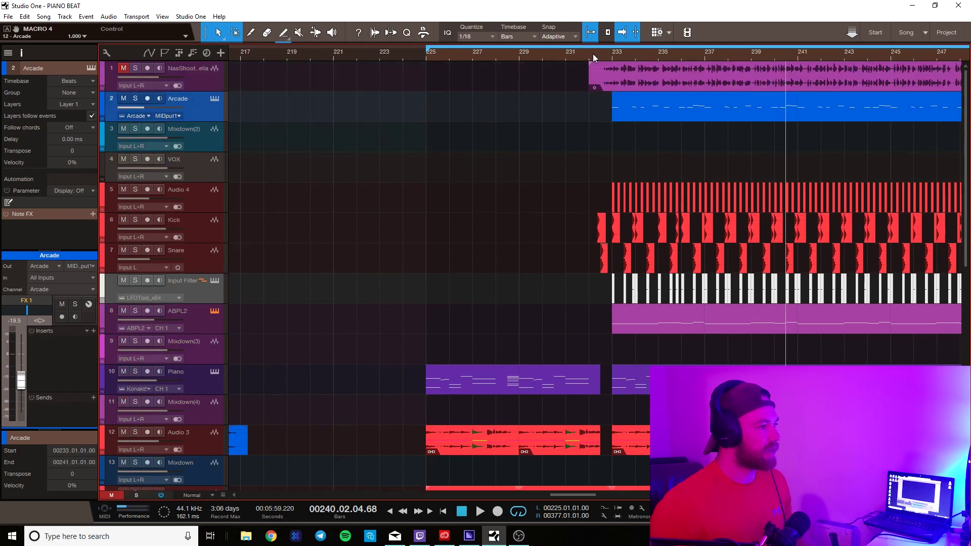
{"action": "scroll", "coordinate": [592, 54], "scroll_direction": "down", "scroll_amount": 5}
{"action": "scroll", "coordinate": [599, 56], "scroll_direction": "up", "scroll_amount": 4}
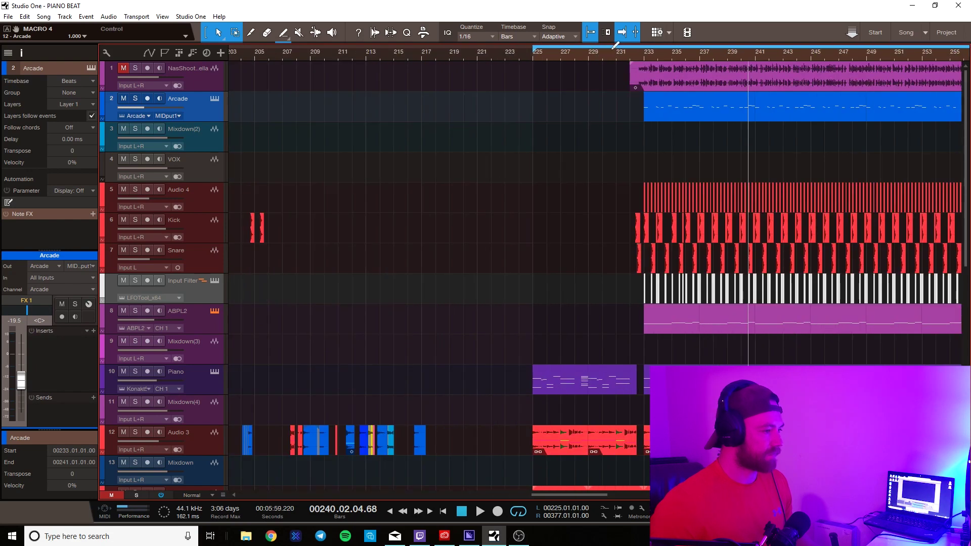
{"action": "left_click", "coordinate": [607, 54]}
{"action": "key", "text": "space"}
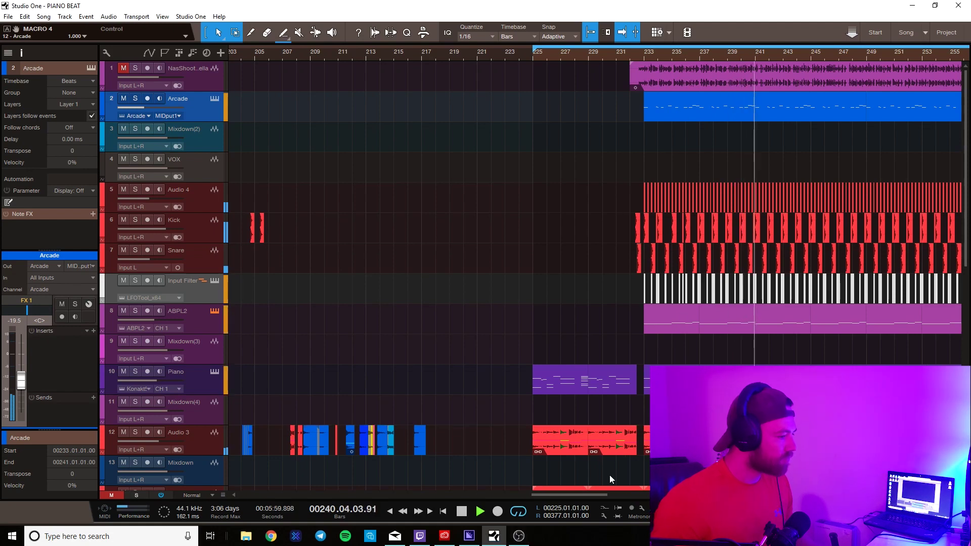
{"action": "left_click", "coordinate": [463, 511]}
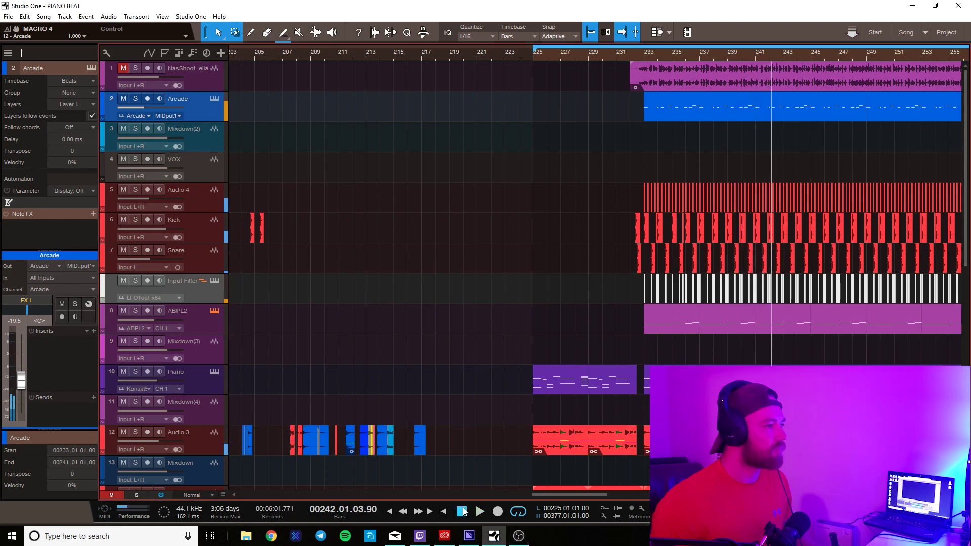
- Examine the full track list down to Impact and the arrangement across the whole song timeline
{"action": "scroll", "coordinate": [576, 200], "scroll_direction": "down", "scroll_amount": 4}
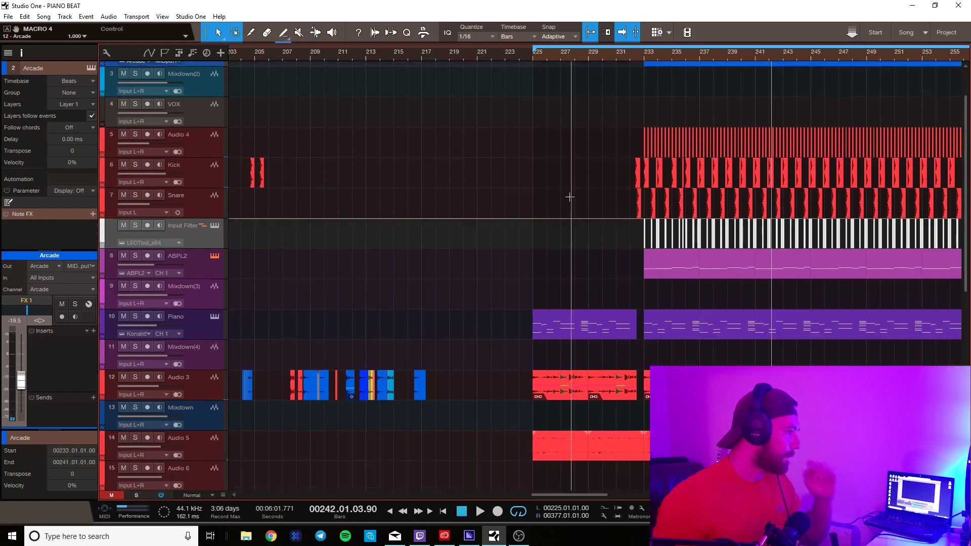
{"action": "scroll", "coordinate": [569, 199], "scroll_direction": "up", "scroll_amount": 4}
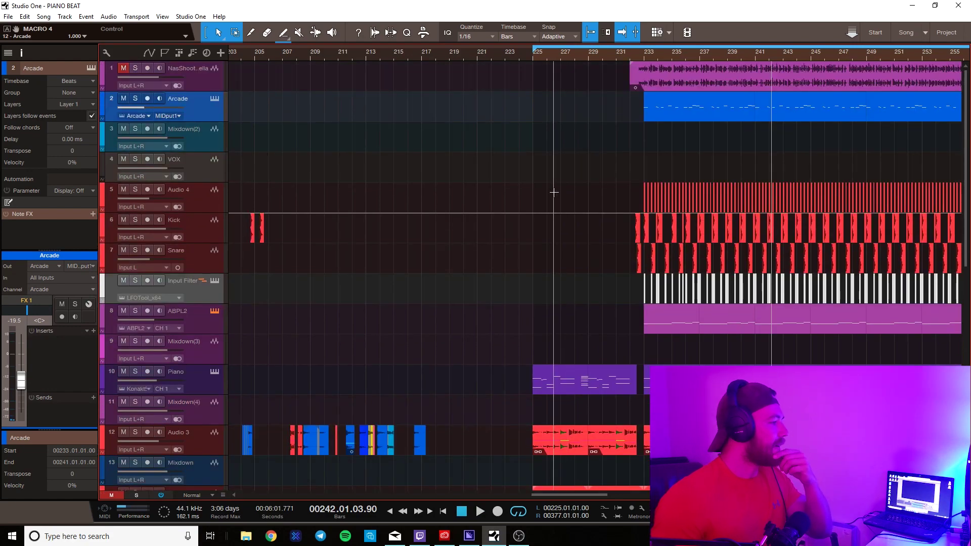
{"action": "scroll", "coordinate": [553, 192], "scroll_direction": "down", "scroll_amount": 13}
{"action": "scroll", "coordinate": [535, 195], "scroll_direction": "down", "scroll_amount": 2}
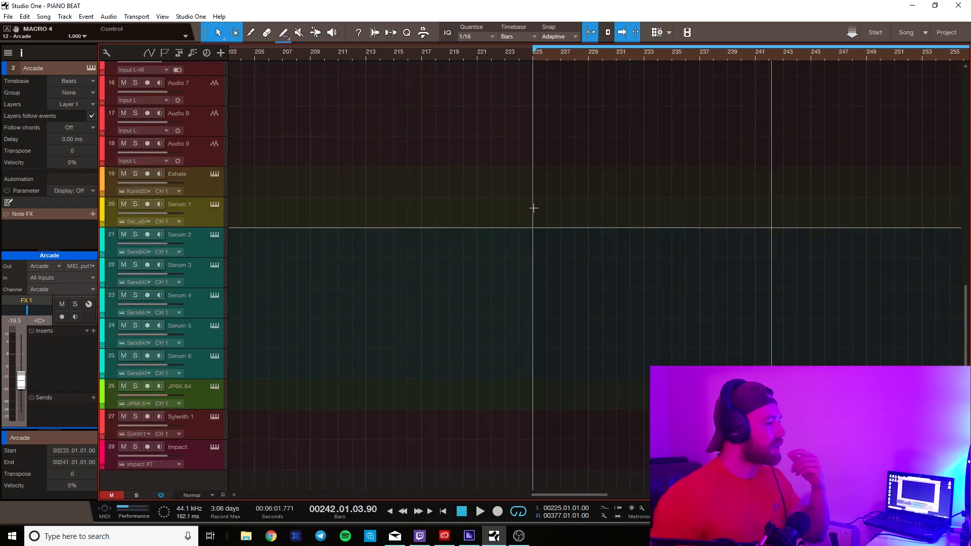
{"action": "scroll", "coordinate": [552, 50], "scroll_direction": "down", "scroll_amount": 5}
{"action": "scroll", "coordinate": [552, 50], "scroll_direction": "down", "scroll_amount": 2}
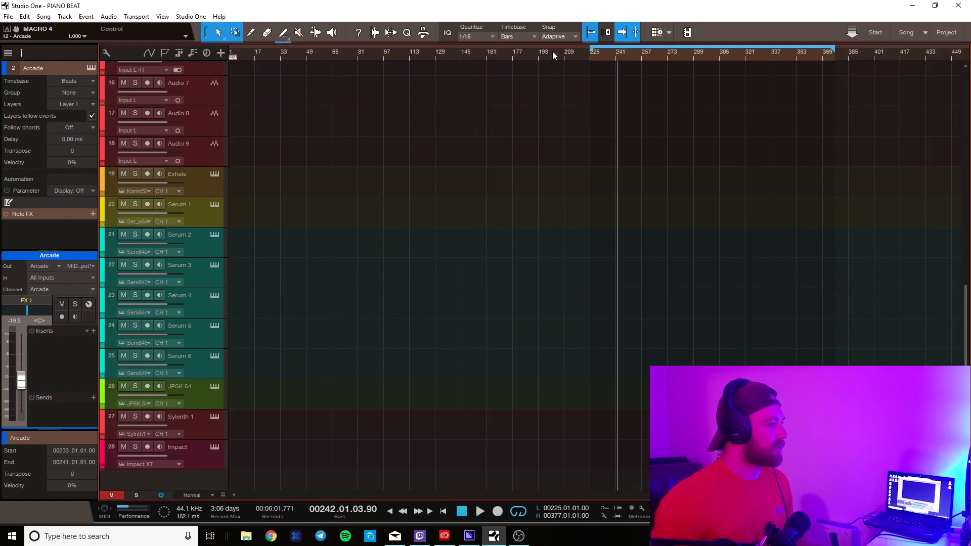
{"action": "scroll", "coordinate": [486, 89], "scroll_direction": "up", "scroll_amount": 15}
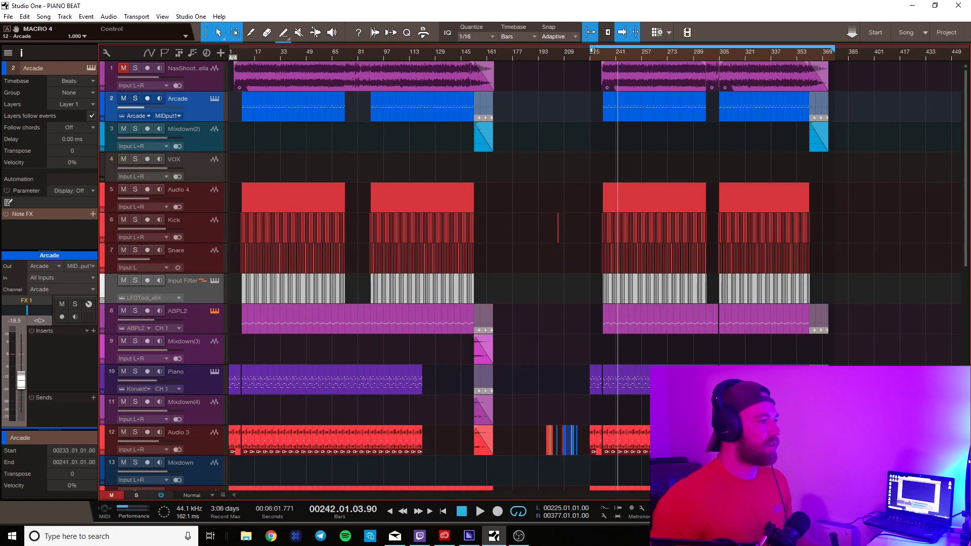
{"action": "scroll", "coordinate": [598, 45], "scroll_direction": "up", "scroll_amount": 9}
{"action": "scroll", "coordinate": [647, 106], "scroll_direction": "down", "scroll_amount": 4}
{"action": "scroll", "coordinate": [653, 120], "scroll_direction": "up", "scroll_amount": 4}
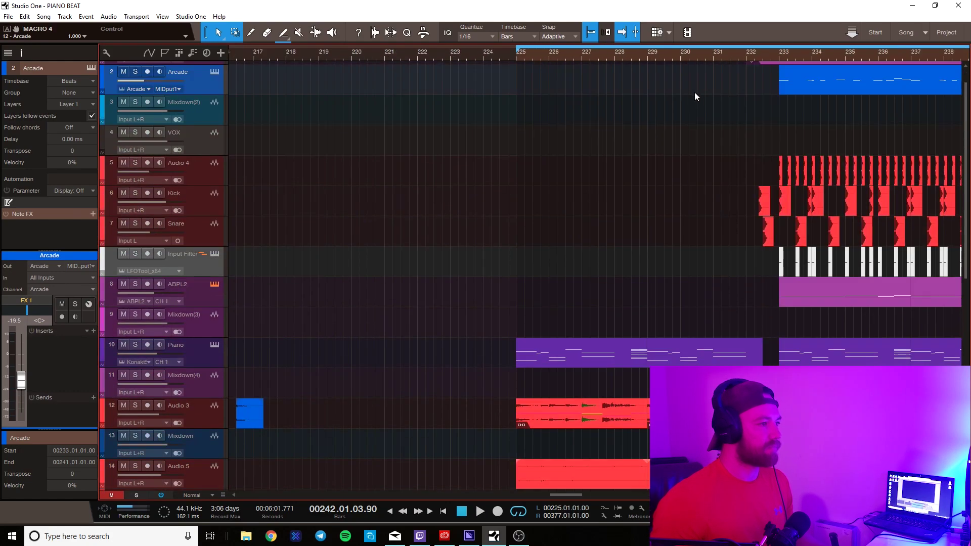
{"action": "scroll", "coordinate": [775, 52], "scroll_direction": "down", "scroll_amount": 3}
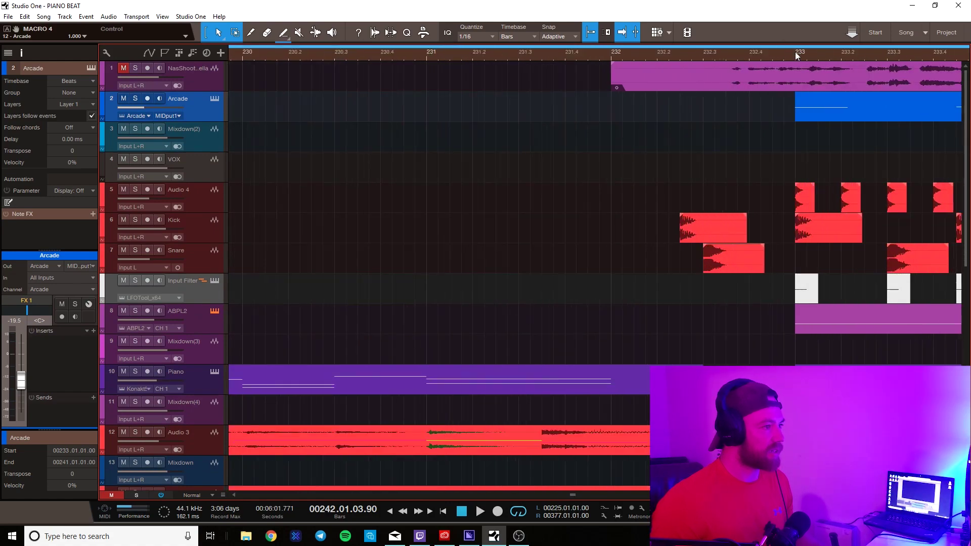
{"action": "scroll", "coordinate": [712, 77], "scroll_direction": "down", "scroll_amount": 3}
{"action": "scroll", "coordinate": [712, 77], "scroll_direction": "down", "scroll_amount": 1}
{"action": "scroll", "coordinate": [682, 52], "scroll_direction": "down", "scroll_amount": 6}
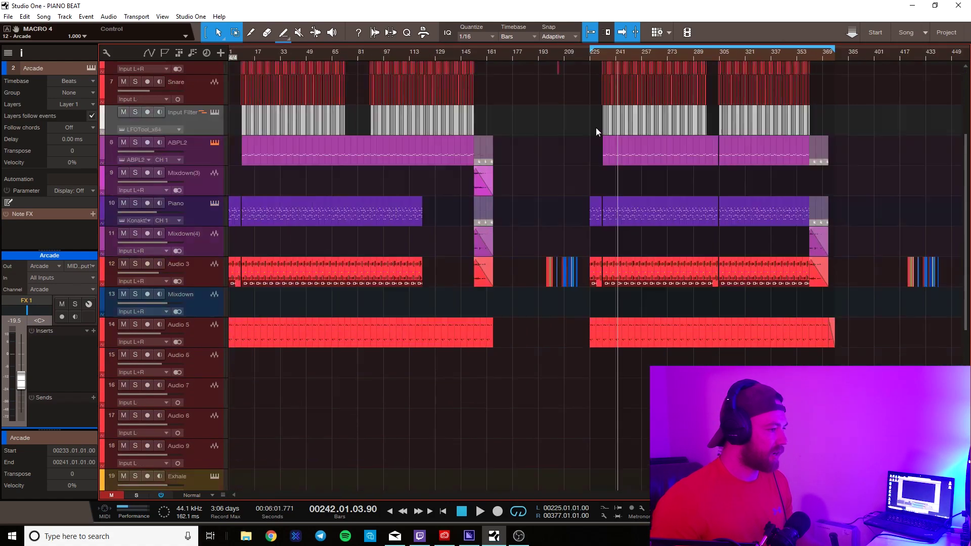
{"action": "scroll", "coordinate": [595, 128], "scroll_direction": "down", "scroll_amount": 8}
{"action": "scroll", "coordinate": [423, 205], "scroll_direction": "down", "scroll_amount": 2}
{"action": "scroll", "coordinate": [353, 210], "scroll_direction": "up", "scroll_amount": 15}
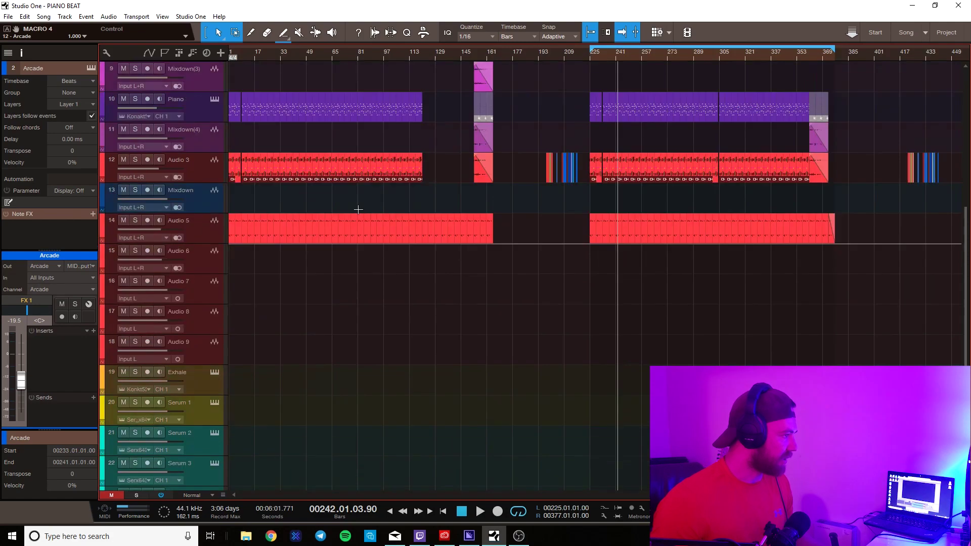
- Unmute the NasShoot vocal on track 1 and start playback of the full mix from bar 232
{"action": "scroll", "coordinate": [631, 57], "scroll_direction": "up", "scroll_amount": 10}
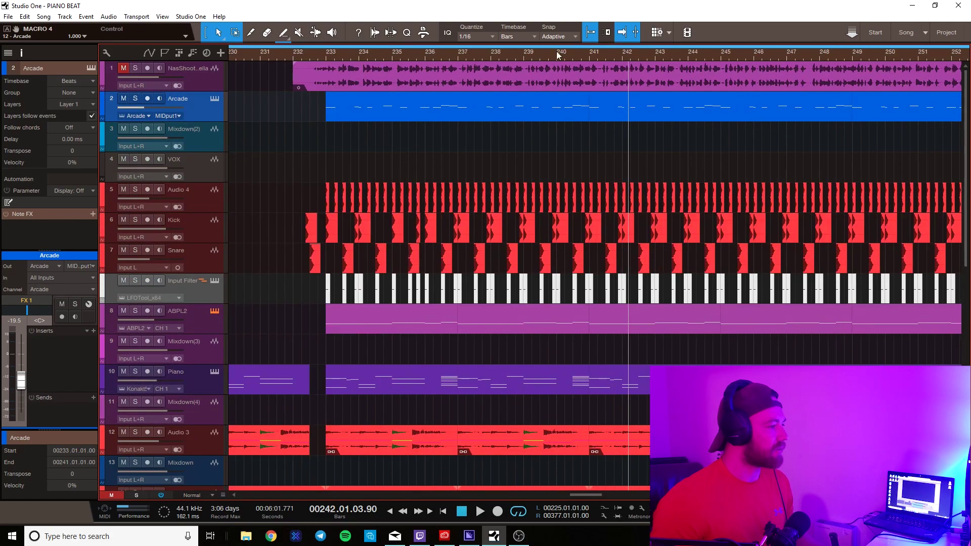
{"action": "left_click", "coordinate": [124, 67]}
{"action": "left_click", "coordinate": [293, 54]}
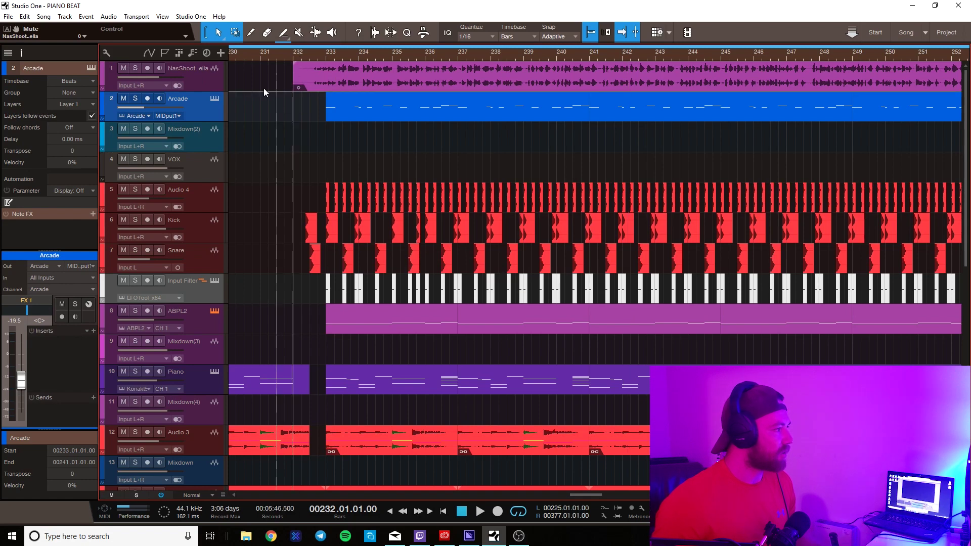
{"action": "key", "text": "space"}
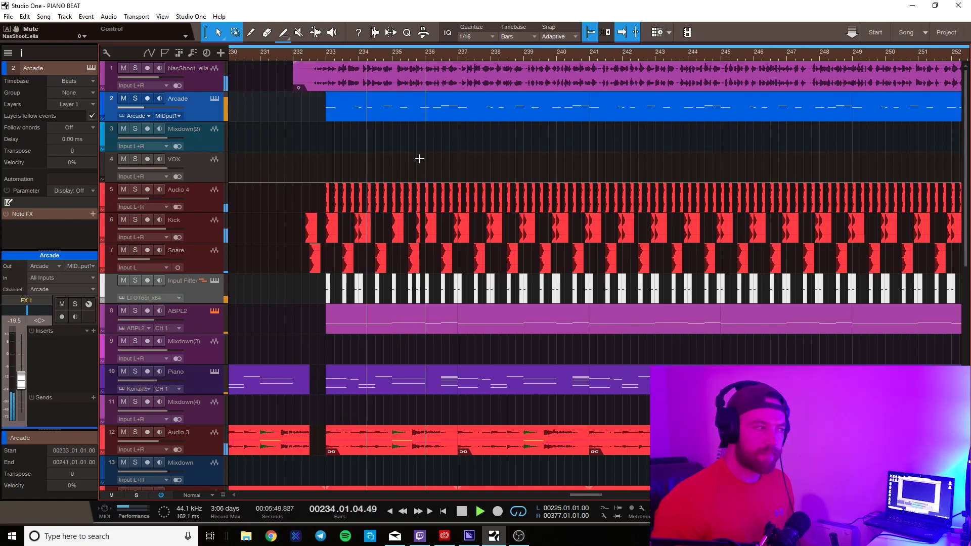
- Set the track 1 vocal volume to -6.5 dB, stop playback in bar 244, and save the song
{"action": "mouse_move", "coordinate": [152, 82]}
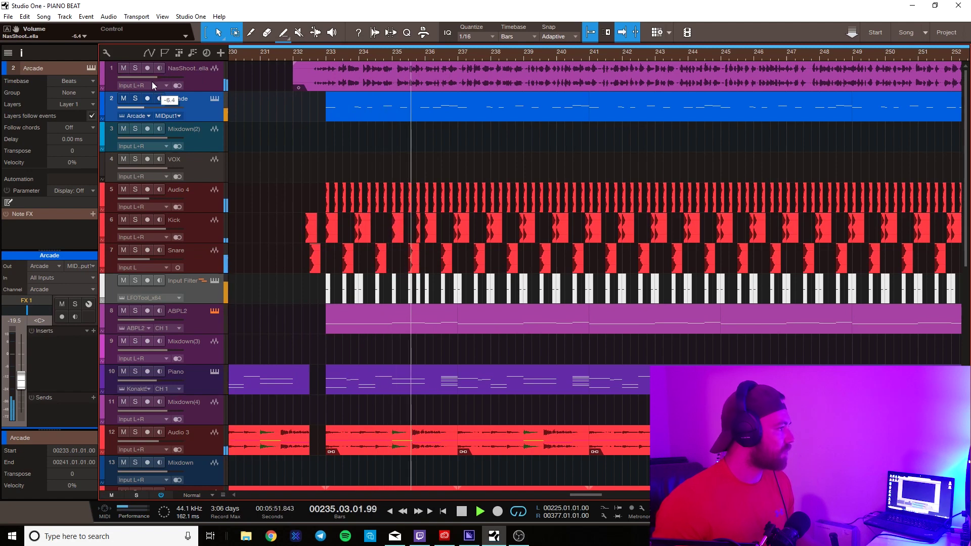
{"action": "left_click_drag", "start_coordinate": [152, 82], "coordinate": [150, 81]}
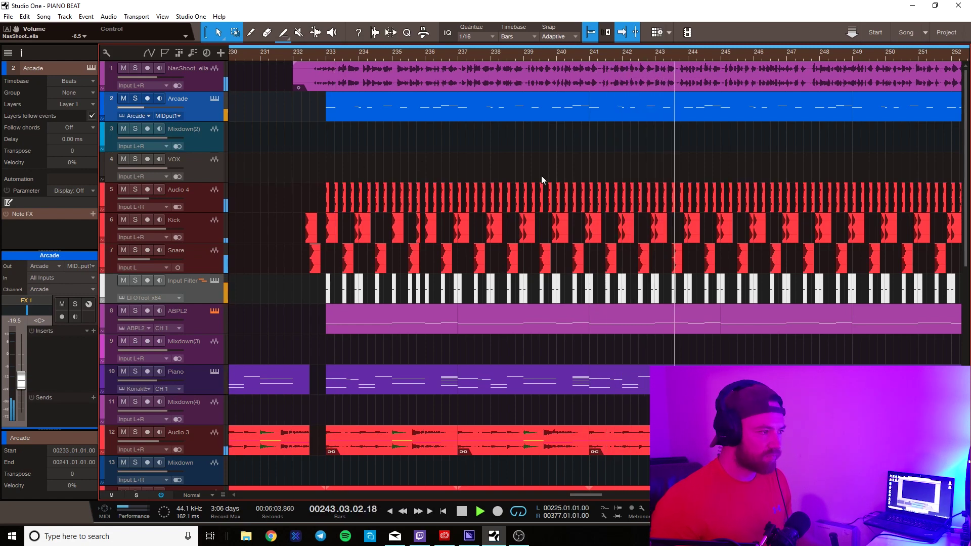
{"action": "key", "text": "space"}
{"action": "key", "text": "ctrl+s"}
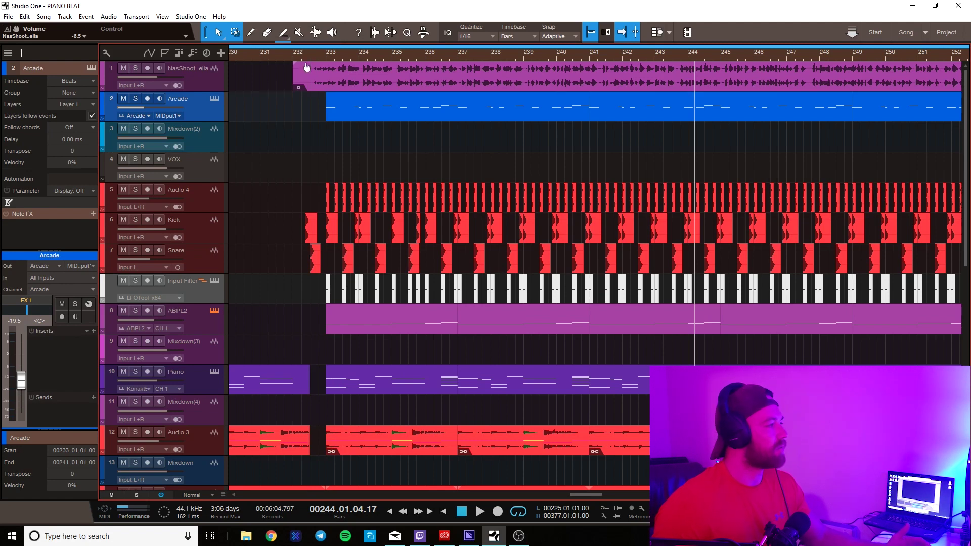
{"action": "left_click", "coordinate": [8, 17]}
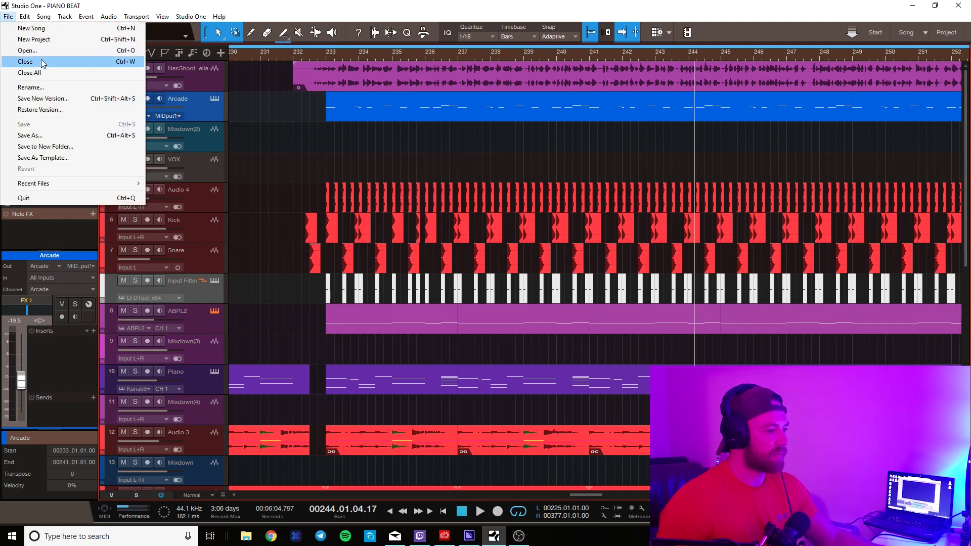
{"action": "left_click", "coordinate": [457, 147]}
- Play the transition into the drumless breakdown at bar 297 from about bar 295, and stop in bar 299
{"action": "scroll", "coordinate": [518, 52], "scroll_direction": "down", "scroll_amount": 6}
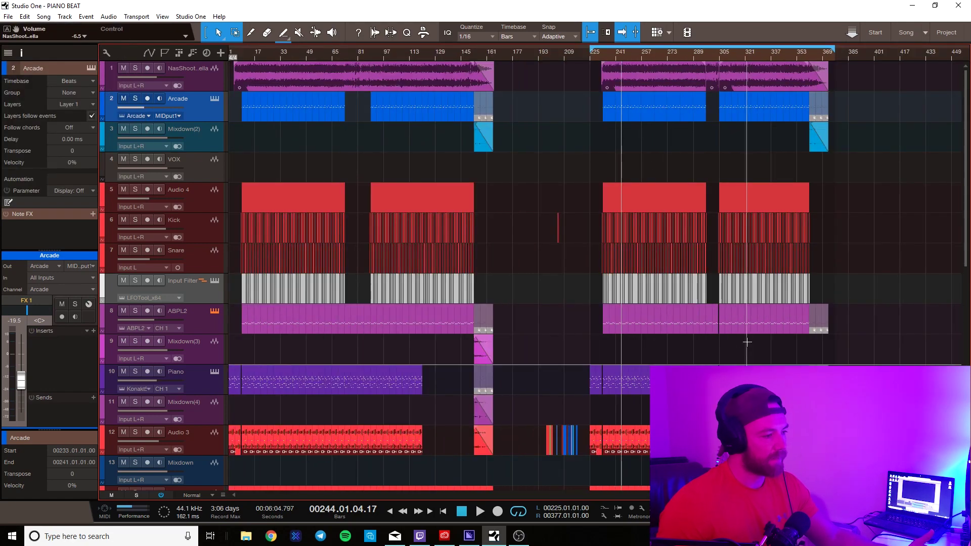
{"action": "scroll", "coordinate": [708, 53], "scroll_direction": "up", "scroll_amount": 6}
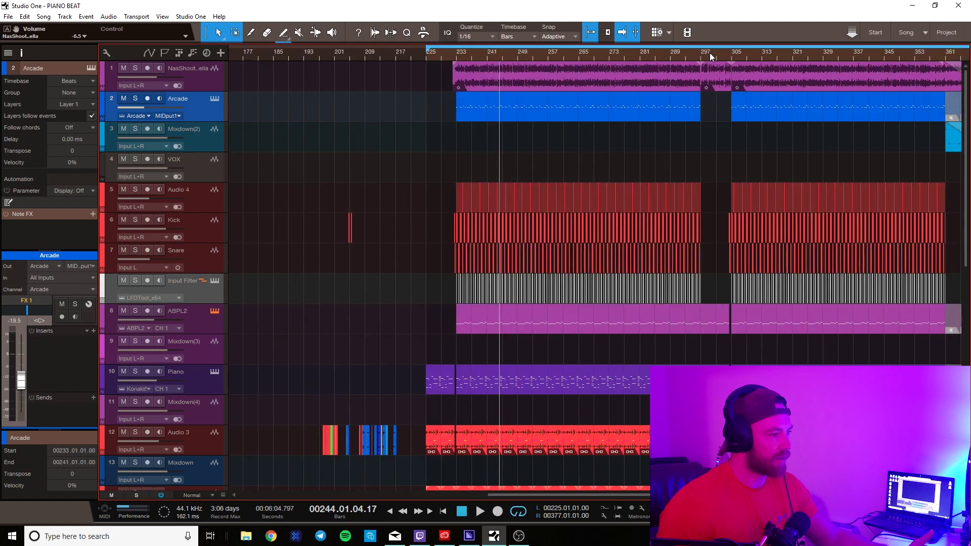
{"action": "scroll", "coordinate": [709, 53], "scroll_direction": "up", "scroll_amount": 6}
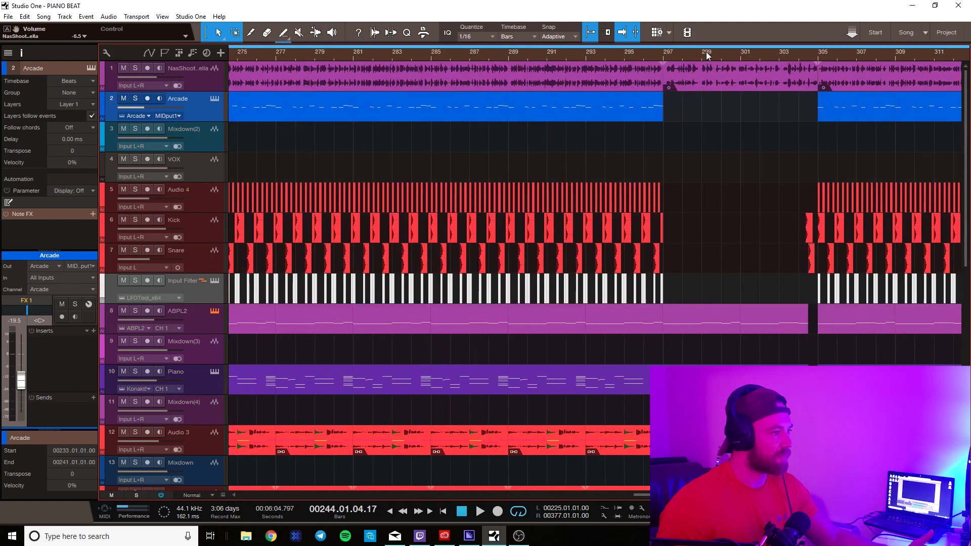
{"action": "left_click", "coordinate": [640, 56]}
{"action": "key", "text": "space"}
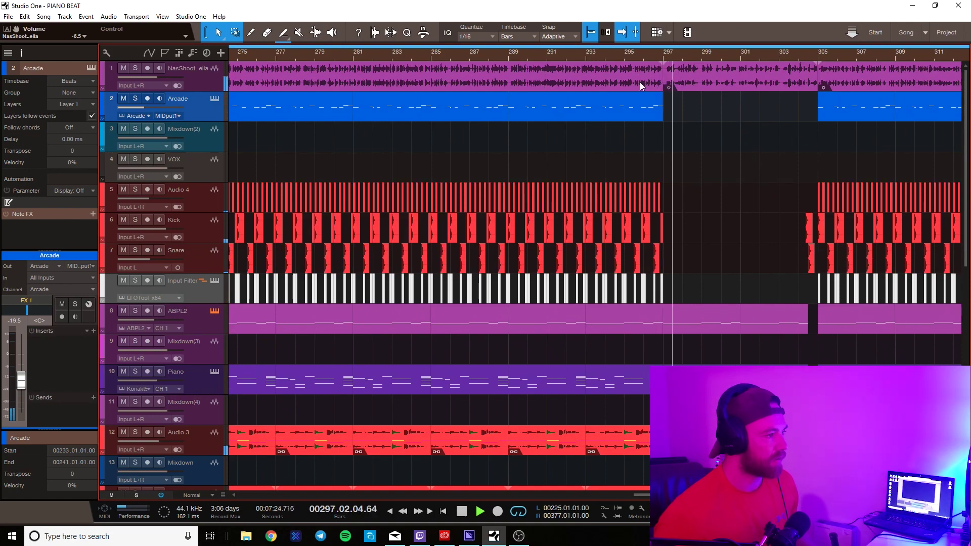
{"action": "scroll", "coordinate": [737, 130], "scroll_direction": "down", "scroll_amount": 4}
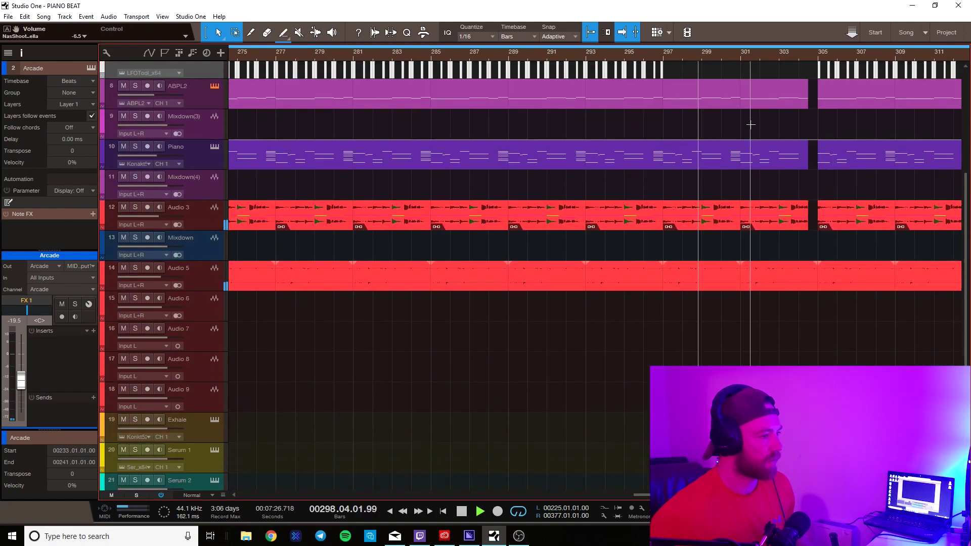
{"action": "scroll", "coordinate": [763, 109], "scroll_direction": "up", "scroll_amount": 2}
{"action": "scroll", "coordinate": [764, 107], "scroll_direction": "up", "scroll_amount": 2}
{"action": "key", "text": "space"}
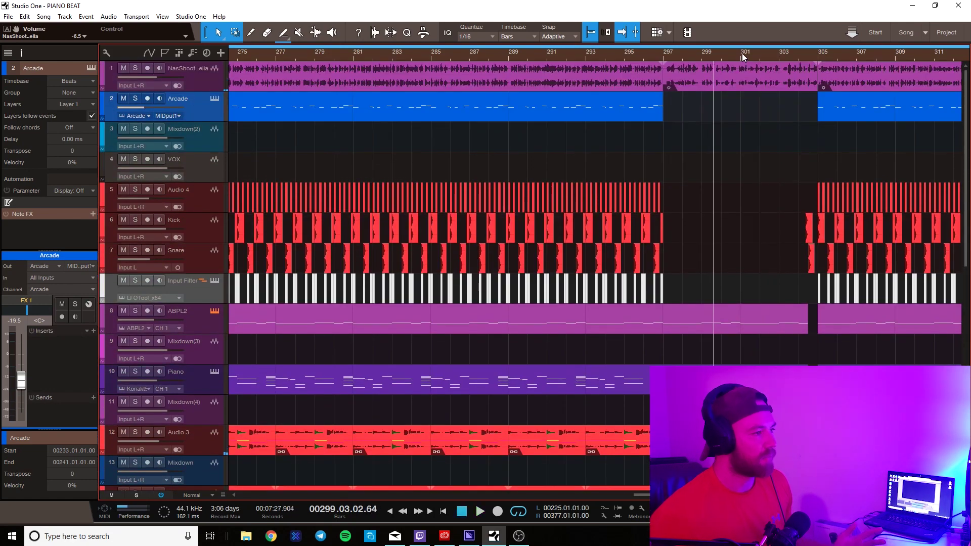
- Play the piano intro briefly from just before bar 229, ahead of the drum entry, and stop within bar 229
{"action": "scroll", "coordinate": [744, 55], "scroll_direction": "down", "scroll_amount": 5}
{"action": "scroll", "coordinate": [748, 46], "scroll_direction": "down", "scroll_amount": 3}
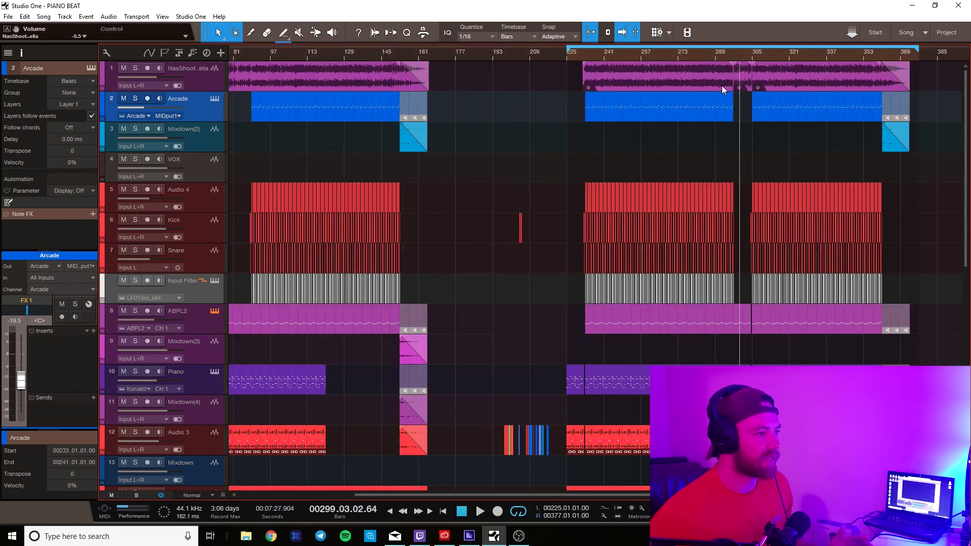
{"action": "scroll", "coordinate": [557, 50], "scroll_direction": "up", "scroll_amount": 10}
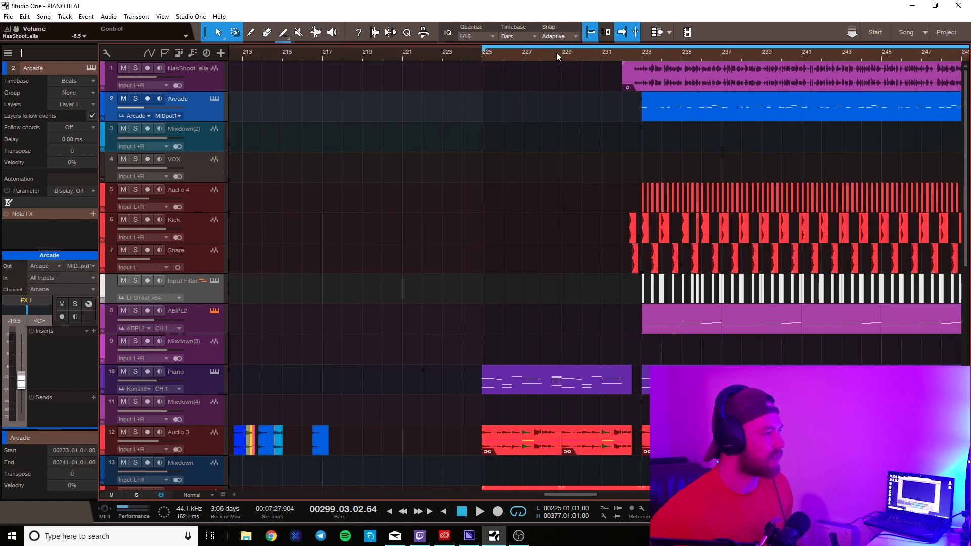
{"action": "left_click", "coordinate": [558, 56]}
{"action": "key", "text": "space"}
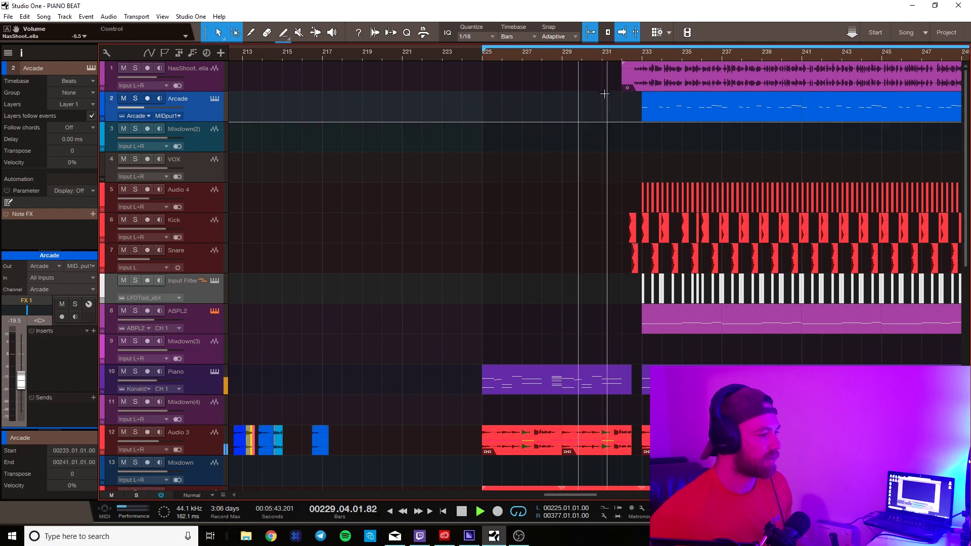
{"action": "key", "text": "space"}
- Play the drumless breakdown from about bar 297 through the return of the drums, and stop in bar 306
{"action": "scroll", "coordinate": [605, 94], "scroll_direction": "down", "scroll_amount": 5}
{"action": "scroll", "coordinate": [741, 52], "scroll_direction": "down", "scroll_amount": 7}
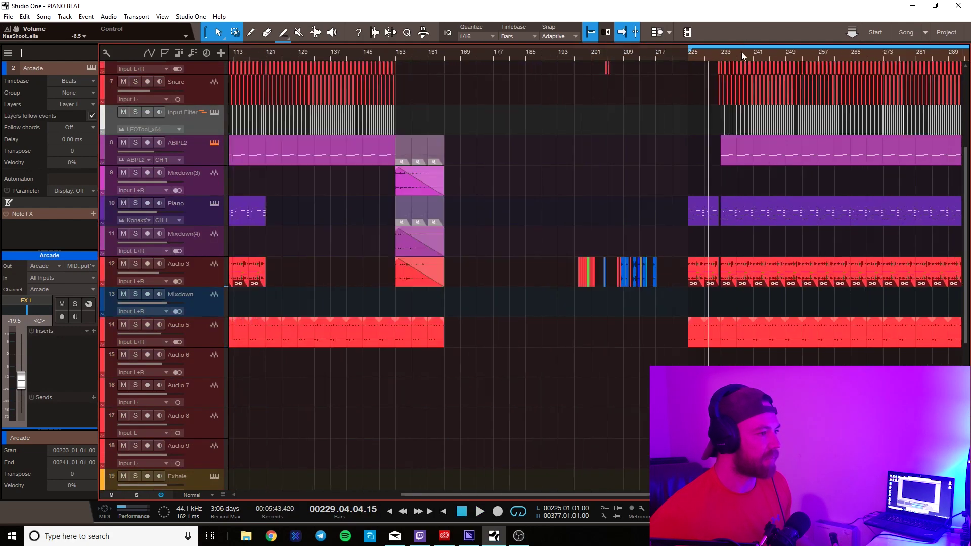
{"action": "scroll", "coordinate": [742, 51], "scroll_direction": "down", "scroll_amount": 3}
{"action": "scroll", "coordinate": [890, 55], "scroll_direction": "up", "scroll_amount": 8}
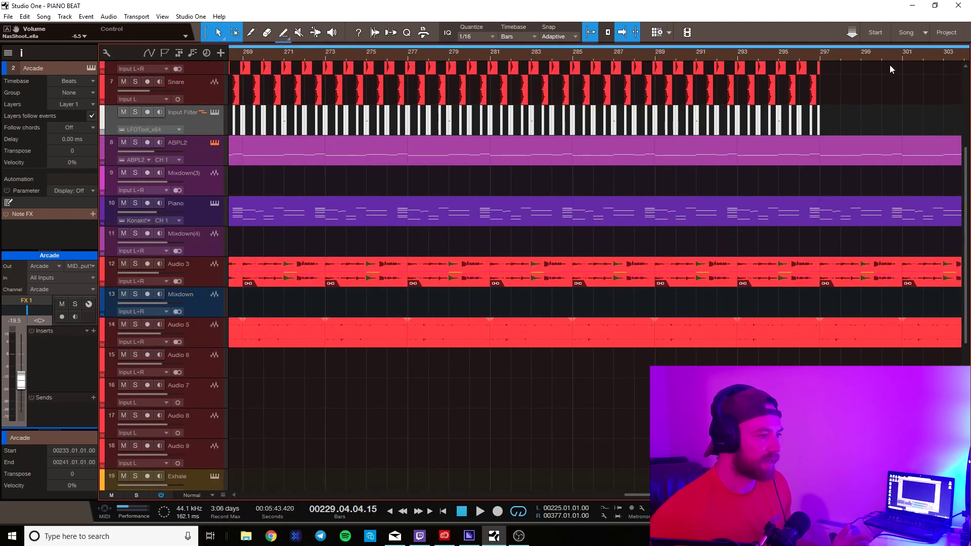
{"action": "scroll", "coordinate": [887, 54], "scroll_direction": "down", "scroll_amount": 6}
{"action": "scroll", "coordinate": [895, 90], "scroll_direction": "up", "scroll_amount": 5}
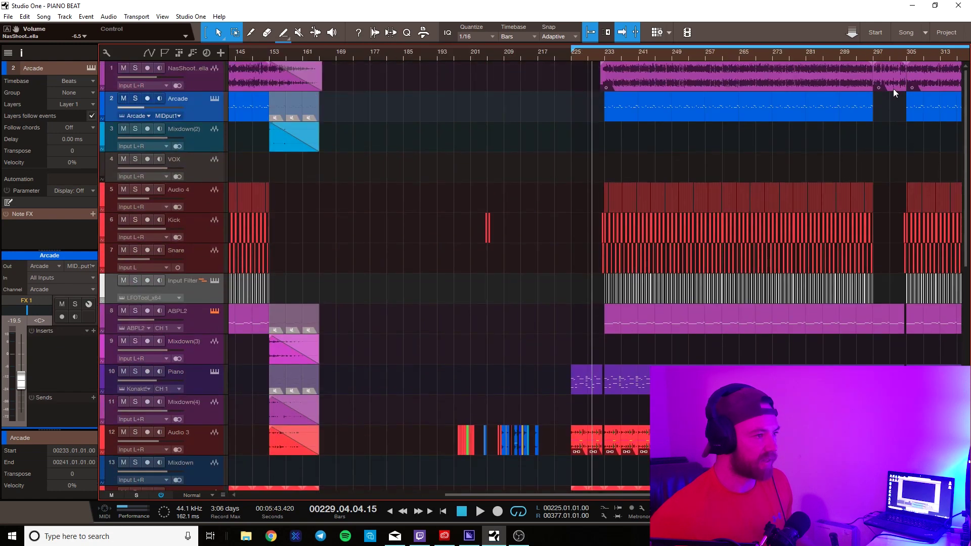
{"action": "left_click", "coordinate": [872, 51]}
{"action": "key", "text": "space"}
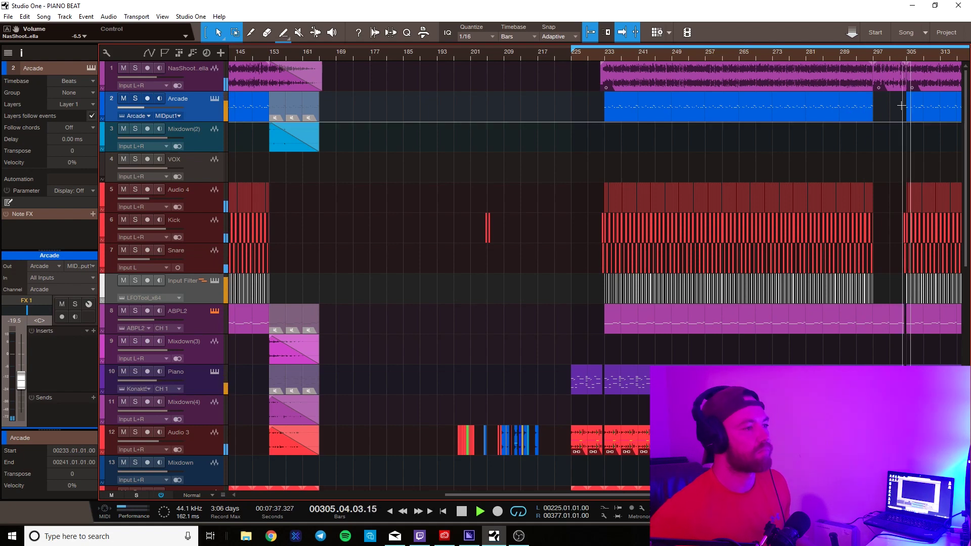
{"action": "key", "text": "space"}
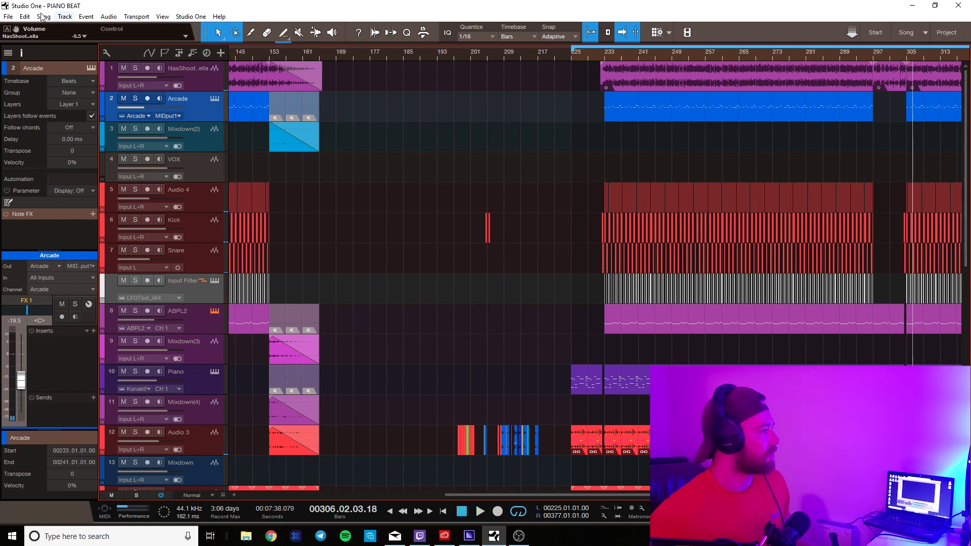
- Close the PIANO BEAT song and open the recent song 1990's New York
{"action": "left_click", "coordinate": [9, 16]}
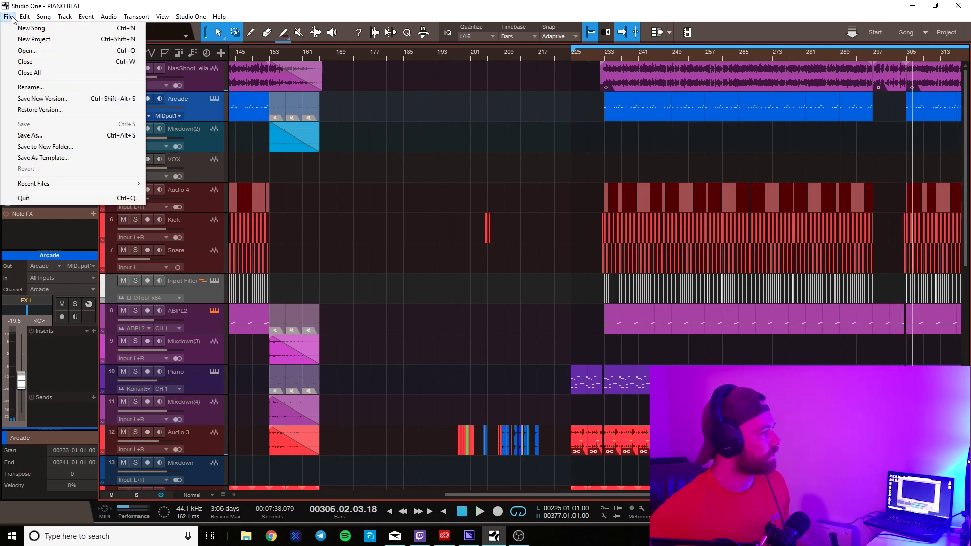
{"action": "left_click", "coordinate": [24, 63]}
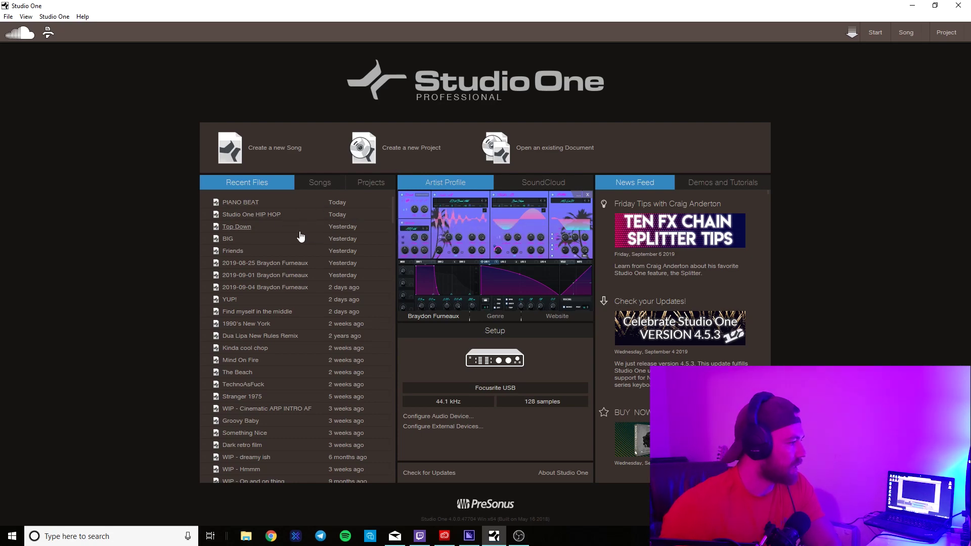
{"action": "scroll", "coordinate": [300, 236], "scroll_direction": "down", "scroll_amount": 1}
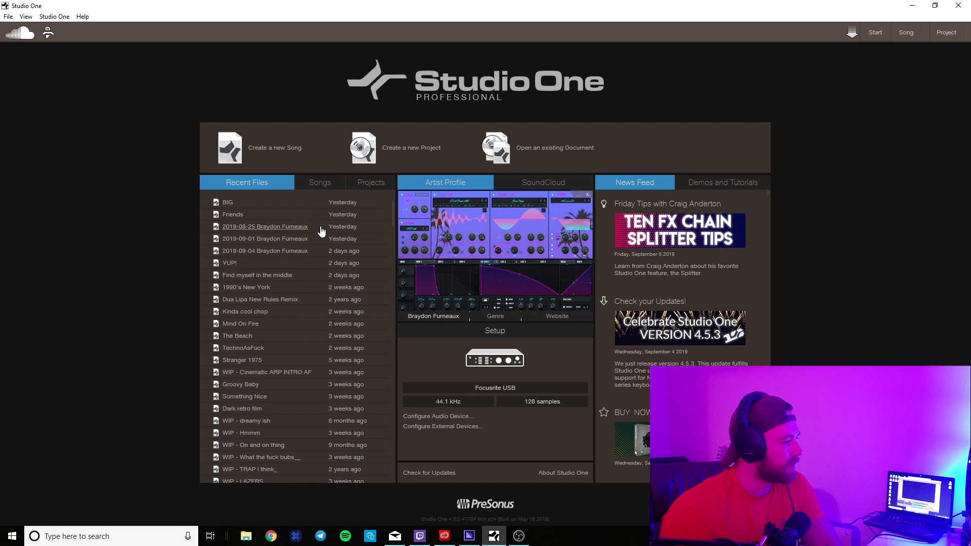
{"action": "left_click", "coordinate": [257, 287]}
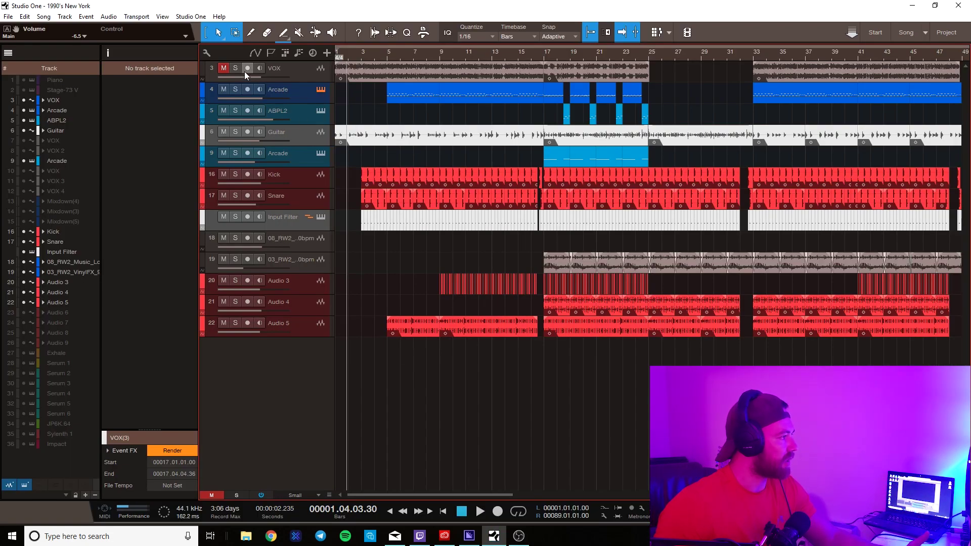
- Unmute the VOX track, play it soloed from bar 1 to bar 3, and remove its solo
{"action": "left_click", "coordinate": [224, 68]}
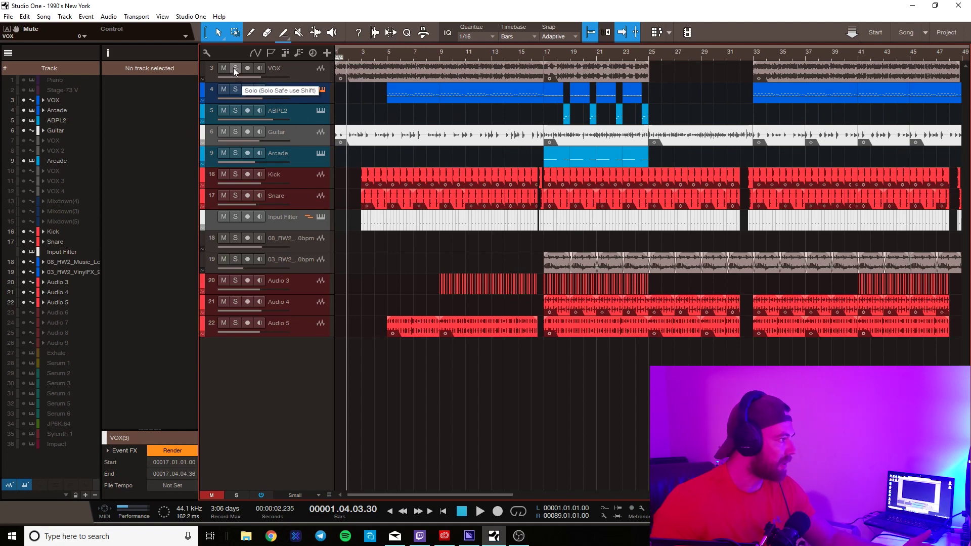
{"action": "left_click", "coordinate": [234, 68]}
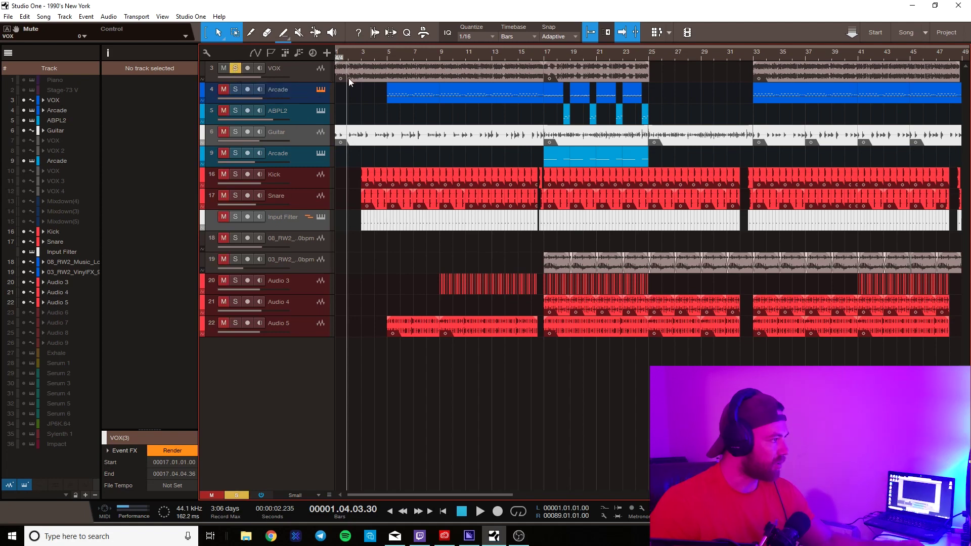
{"action": "key", "text": "space"}
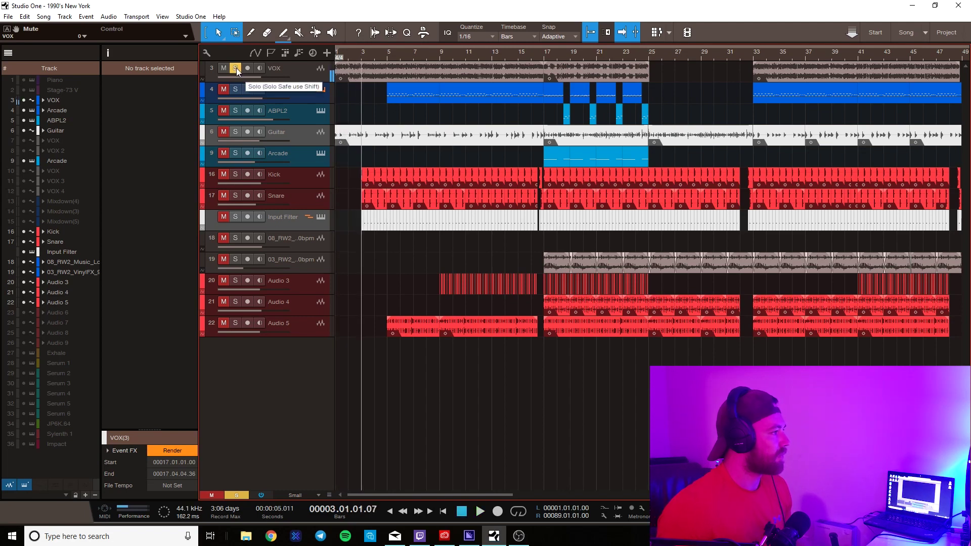
{"action": "left_click", "coordinate": [236, 68]}
- Play the track 4 Arcade part soloed from bar 5, stop within the bar, and remove the solo
{"action": "key", "text": "space"}
{"action": "left_click", "coordinate": [388, 52]}
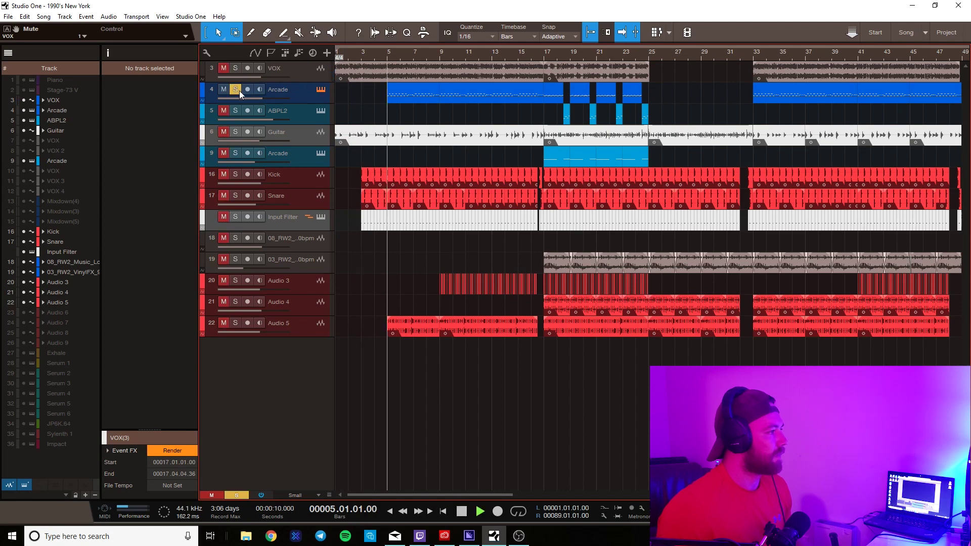
{"action": "key", "text": "space"}
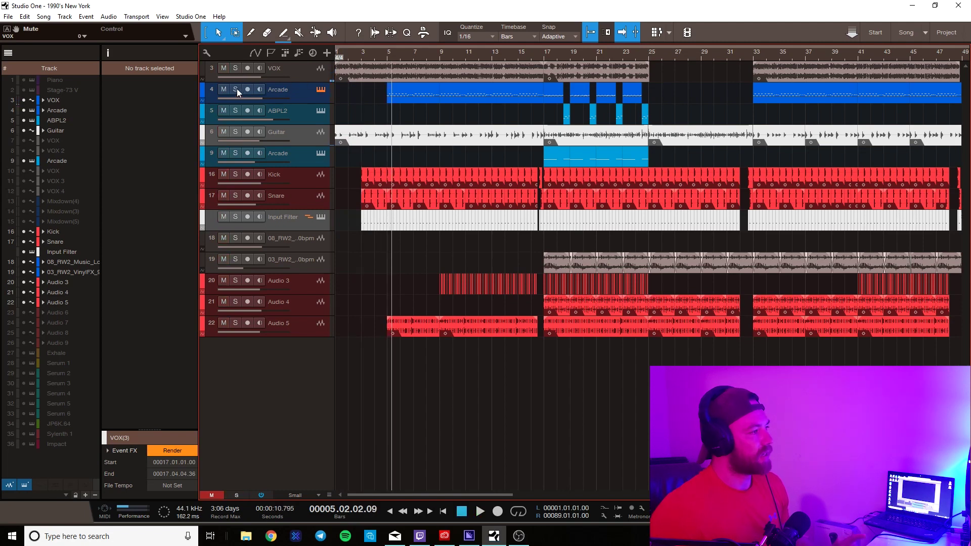
- Open the track 4 Arcade instrument, examine its Funkit kit in the Bassline line, and close the window
{"action": "left_click", "coordinate": [298, 95]}
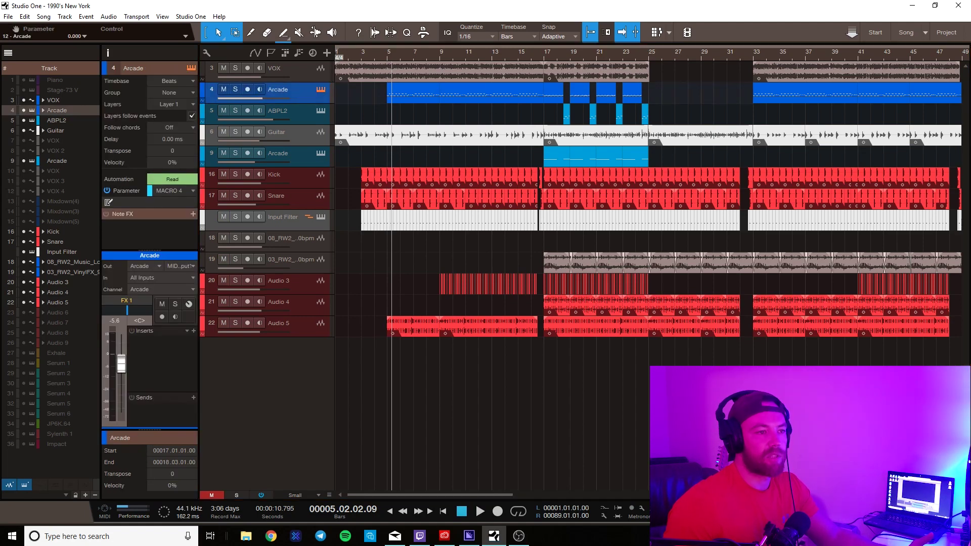
{"action": "left_click", "coordinate": [321, 89]}
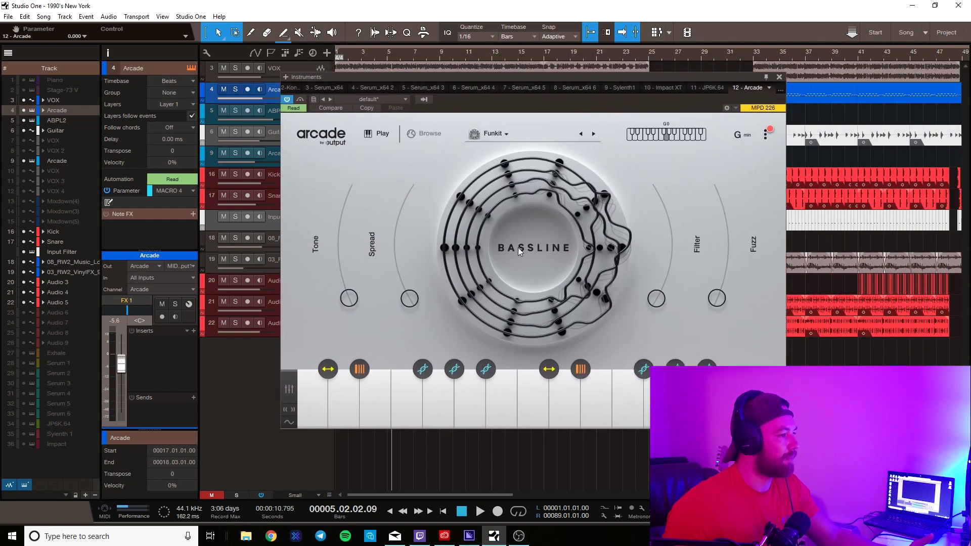
{"action": "left_click_drag", "start_coordinate": [509, 77], "coordinate": [482, 71]}
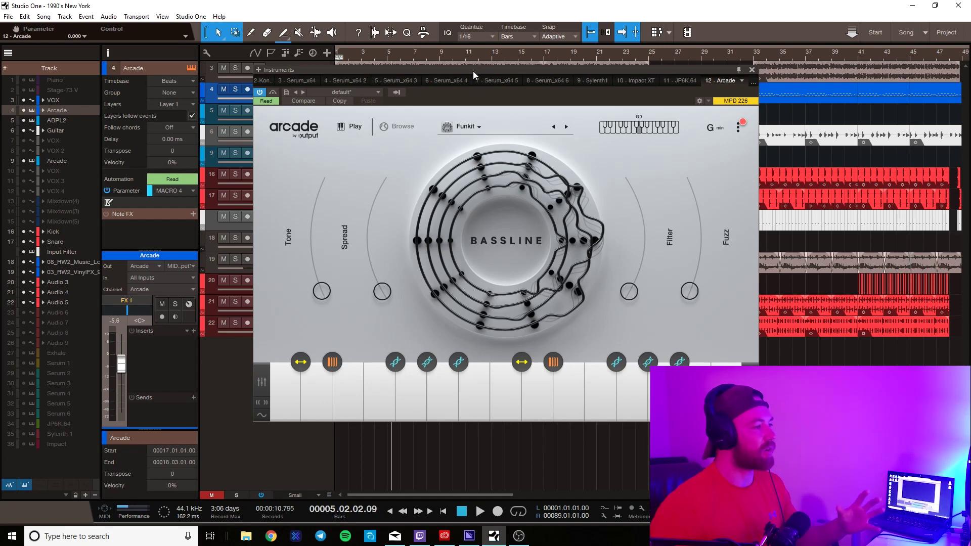
{"action": "left_click_drag", "start_coordinate": [472, 69], "coordinate": [471, 74]}
{"action": "key", "text": "F11"}
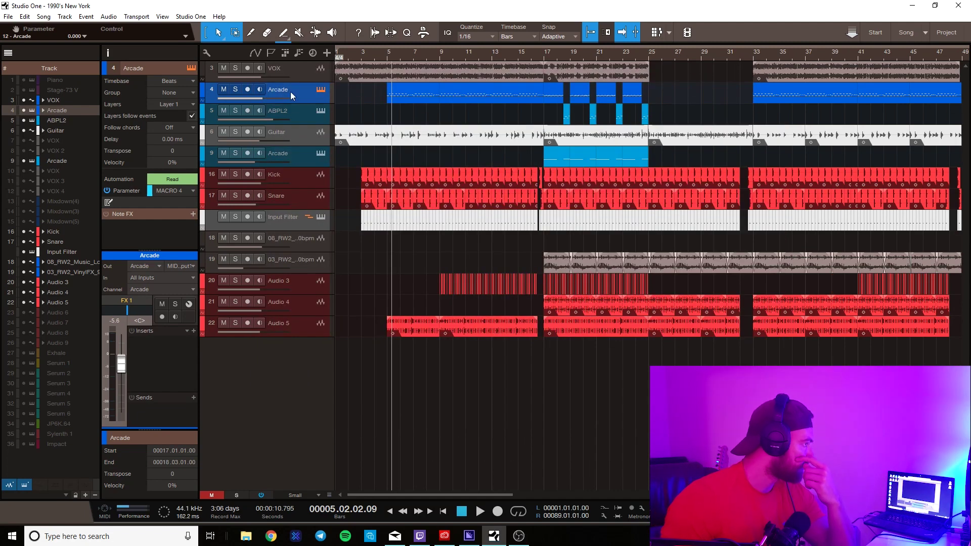
- Open the track 4 Arcade part at bar 5 in the note editor, play it soloed to bar 7, and close the editor
{"action": "left_click", "coordinate": [386, 57]}
{"action": "key", "text": "shift+e"}
{"action": "double_click", "coordinate": [408, 112]}
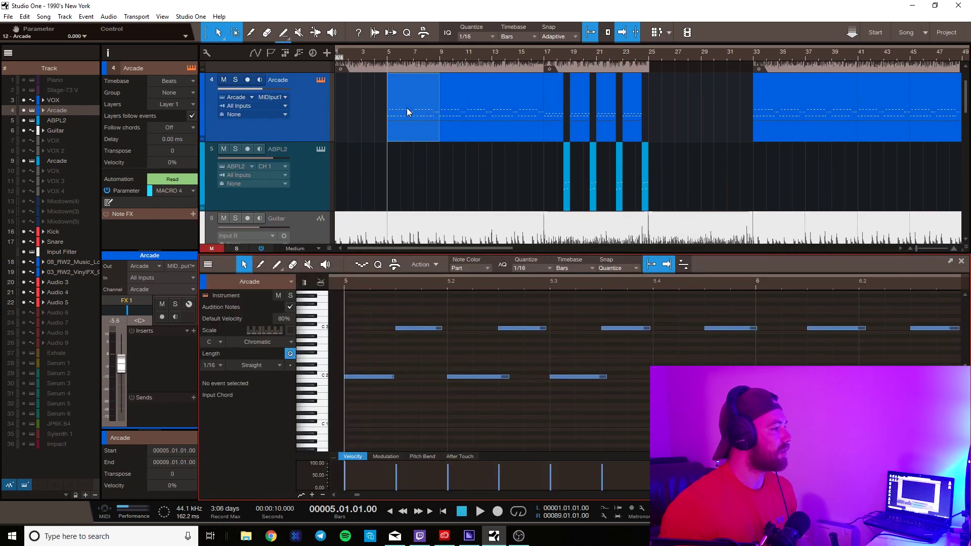
{"action": "key", "text": "space"}
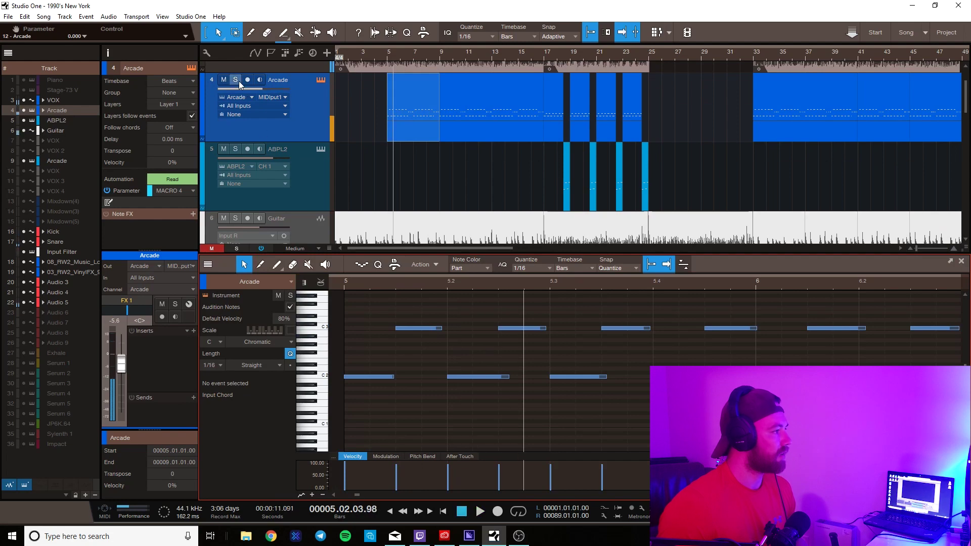
{"action": "key", "text": "s"}
{"action": "left_click", "coordinate": [347, 286]}
{"action": "key", "text": "space"}
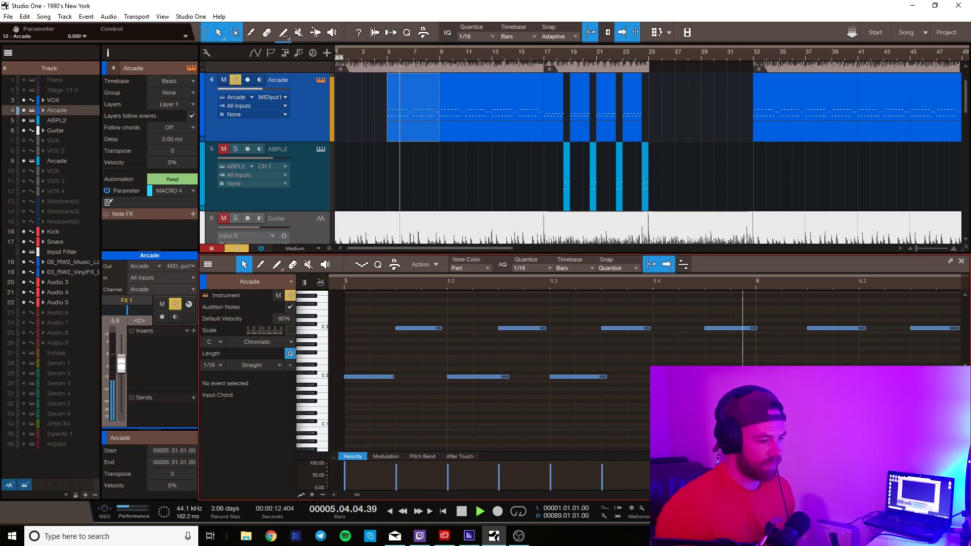
{"action": "scroll", "coordinate": [805, 281], "scroll_direction": "down", "scroll_amount": 2}
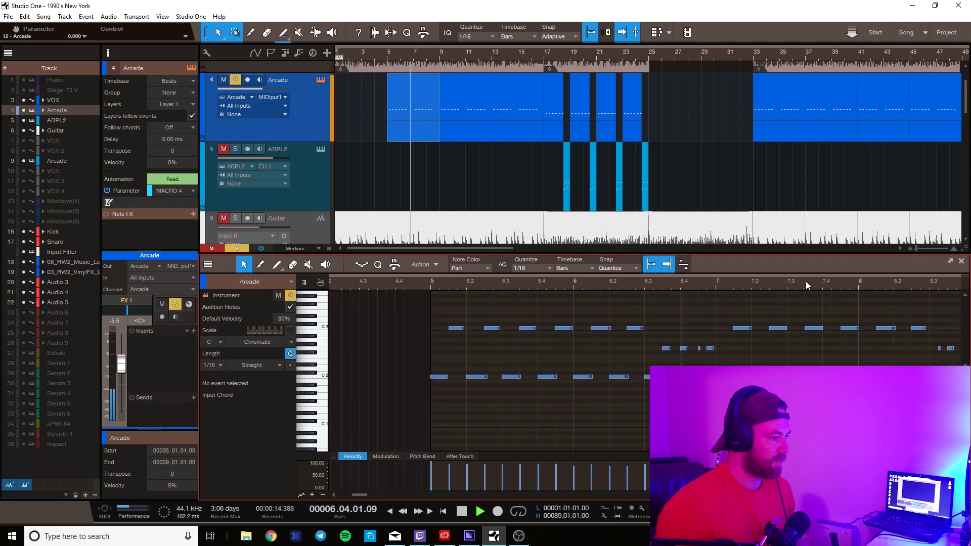
{"action": "key", "text": "F2"}
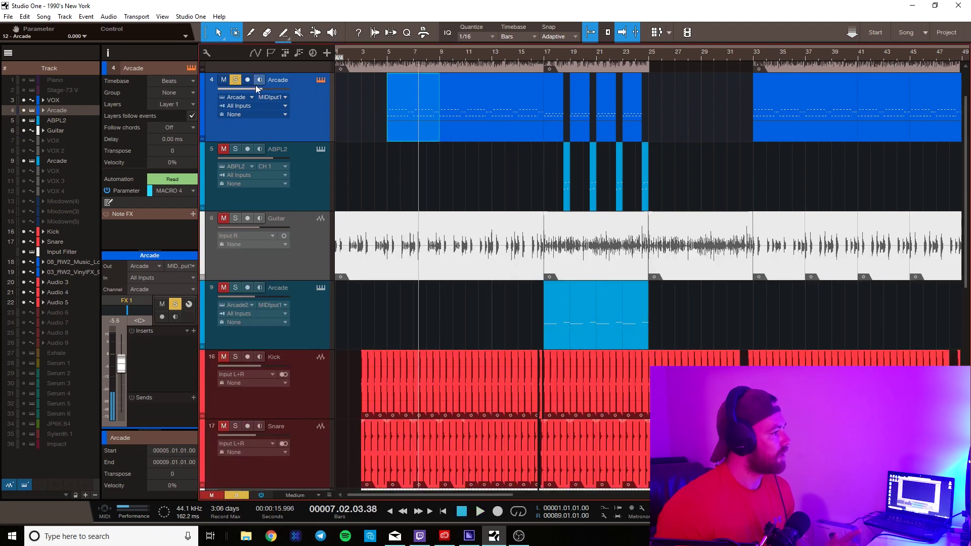
- Solo the VOX and track 4 Arcade tracks together and start playback from bar 5
{"action": "left_click", "coordinate": [235, 79]}
{"action": "scroll", "coordinate": [237, 83], "scroll_direction": "up", "scroll_amount": 1}
{"action": "left_click", "coordinate": [235, 67]}
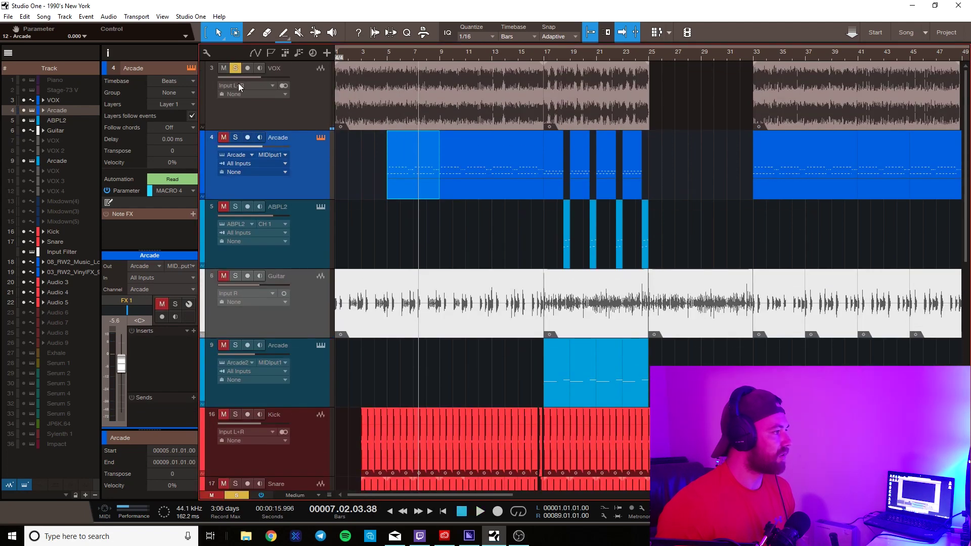
{"action": "key", "text": "space"}
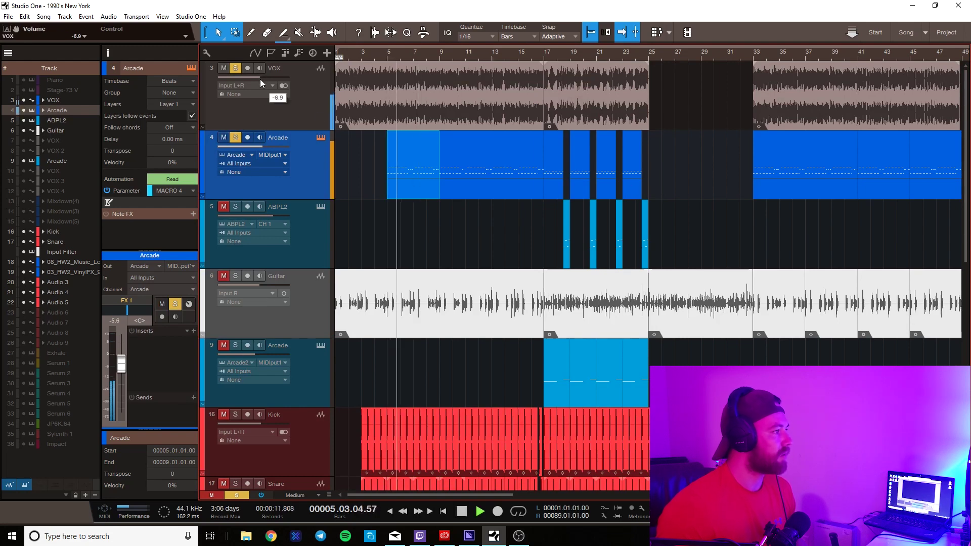
- Set the VOX volume to -8.9 dB and the track 4 Arcade volume to -4.7 dB, then stop playback and remove both solos
{"action": "mouse_move", "coordinate": [259, 84]}
{"action": "mouse_move", "coordinate": [259, 83]}
{"action": "left_mouse_down"}
{"action": "mouse_move", "coordinate": [263, 123]}
{"action": "mouse_move", "coordinate": [256, 81]}
{"action": "left_mouse_up"}
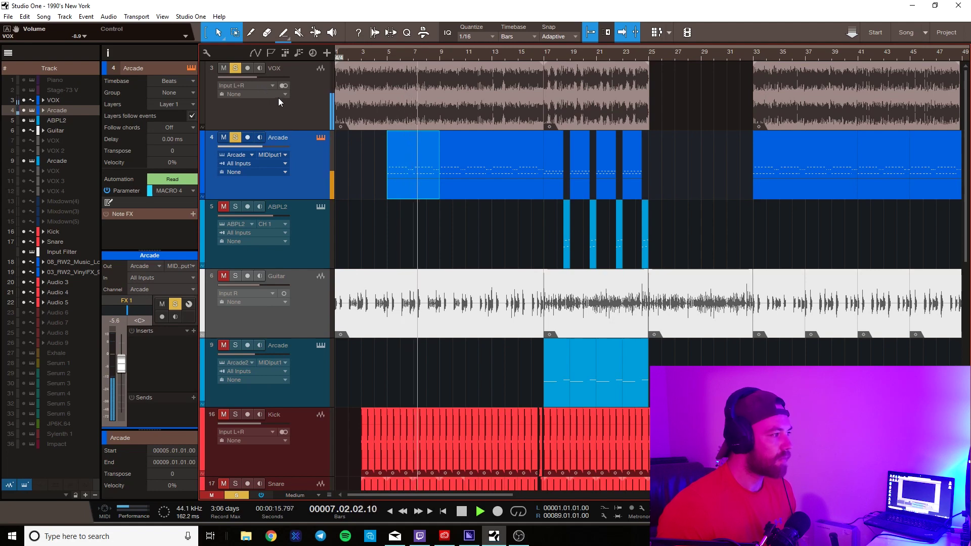
{"action": "left_click_drag", "start_coordinate": [255, 145], "coordinate": [258, 144]}
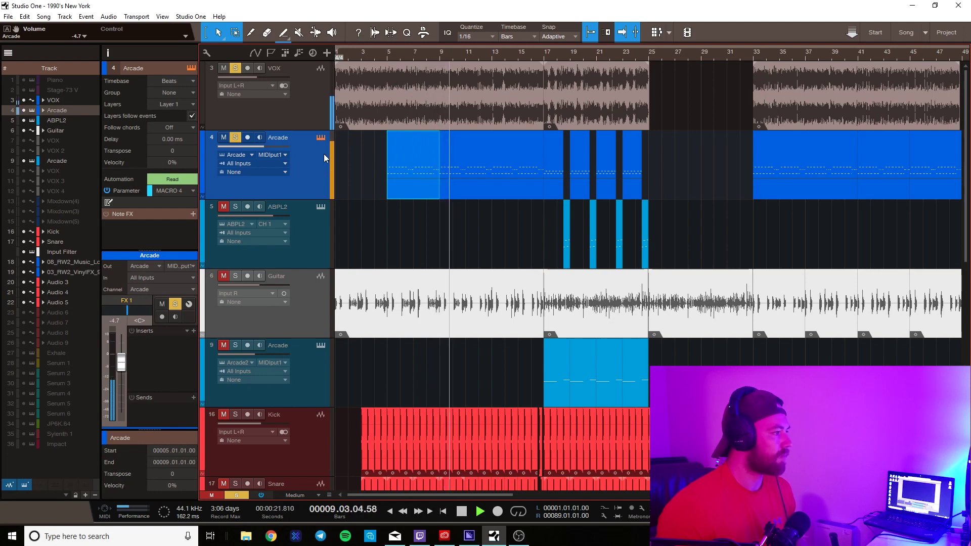
{"action": "key", "text": "space"}
{"action": "left_click", "coordinate": [236, 137]}
{"action": "left_click", "coordinate": [235, 68]}
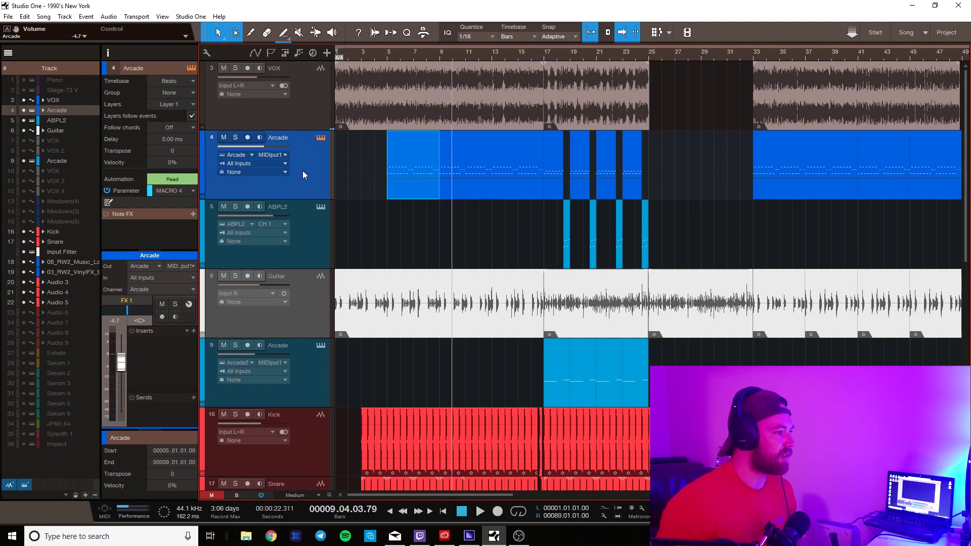
- Play the track 4 Arcade and ABPL2 tracks soloed together from bar 17, and stop in bar 19
{"action": "left_click", "coordinate": [322, 230]}
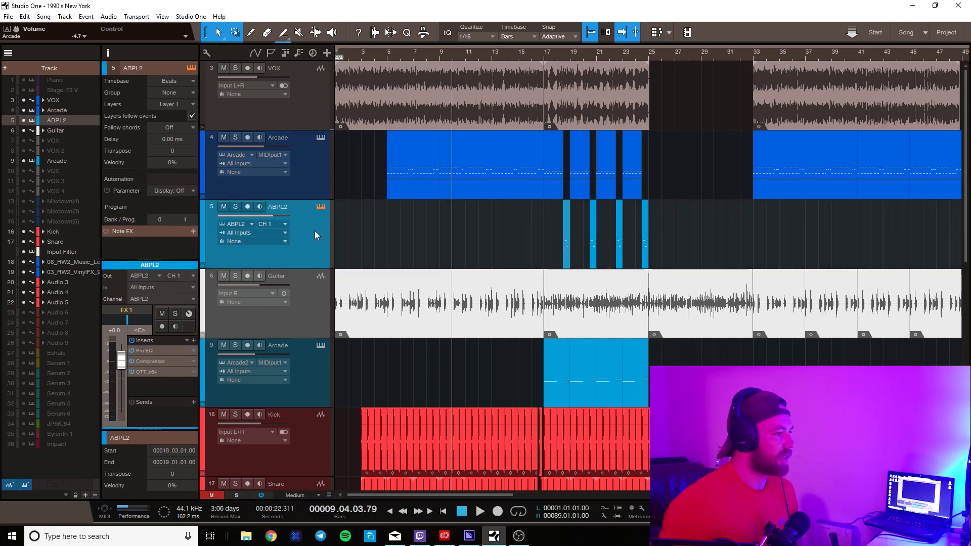
{"action": "left_click", "coordinate": [548, 53]}
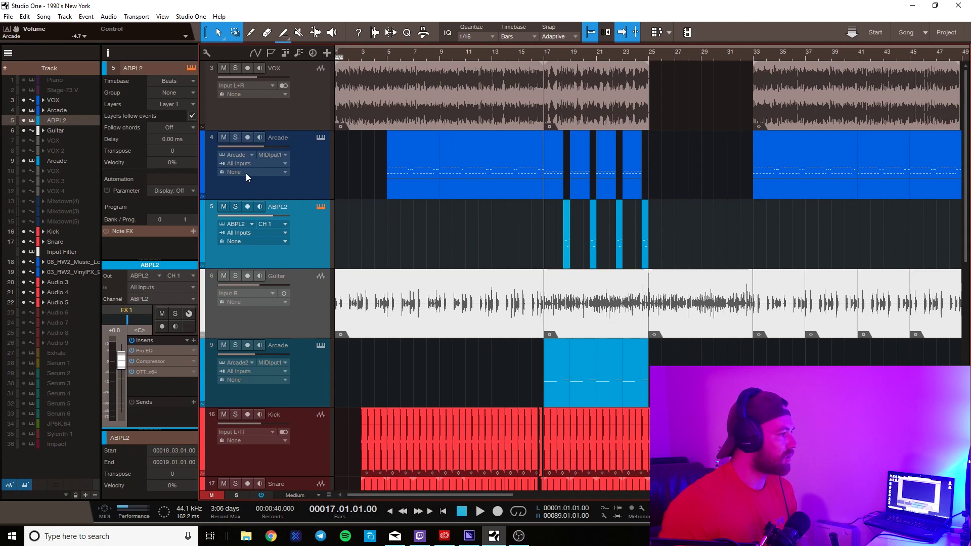
{"action": "left_click", "coordinate": [236, 138]}
{"action": "left_click", "coordinate": [235, 207]}
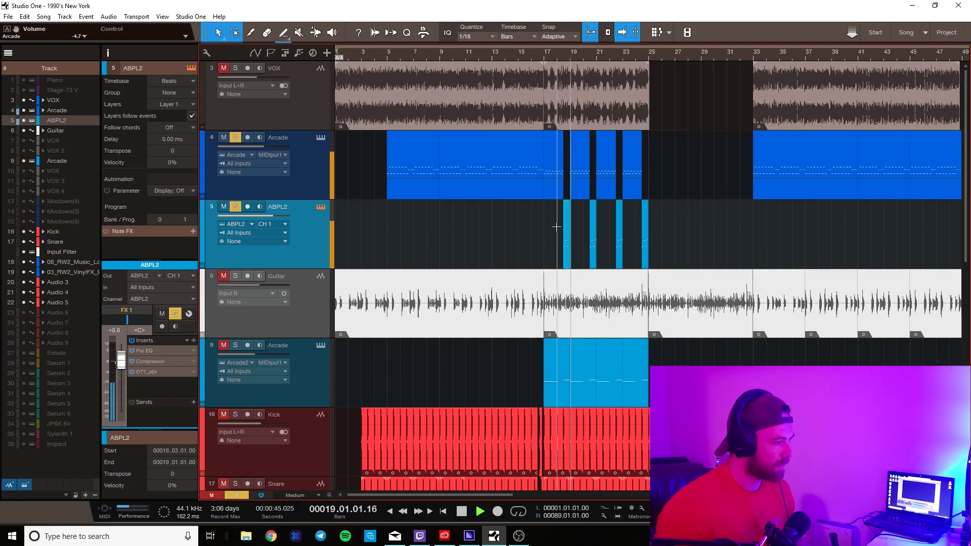
{"action": "key", "text": "space"}
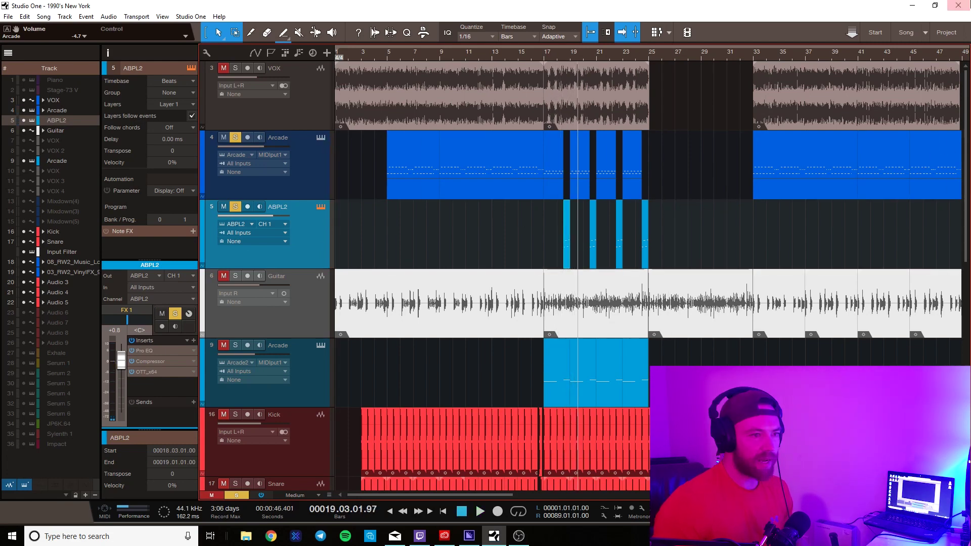
- Show the ABPL2 bass instrument, move its window aside, and remove the solos from track 4 Arcade and ABPL2
{"action": "key", "text": "F11"}
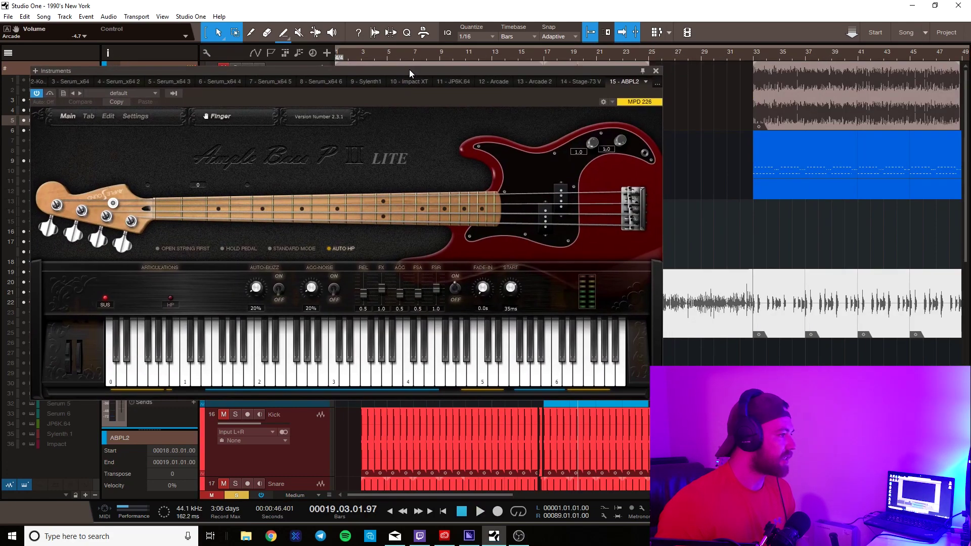
{"action": "left_click_drag", "start_coordinate": [546, 77], "coordinate": [970, 109]}
{"action": "scroll", "coordinate": [570, 57], "scroll_direction": "up", "scroll_amount": 8}
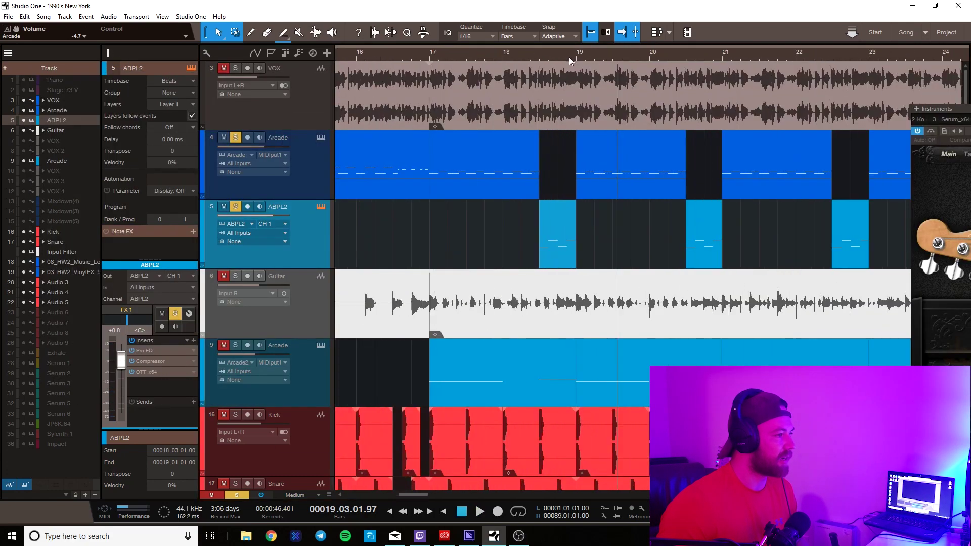
{"action": "scroll", "coordinate": [503, 54], "scroll_direction": "down", "scroll_amount": 3}
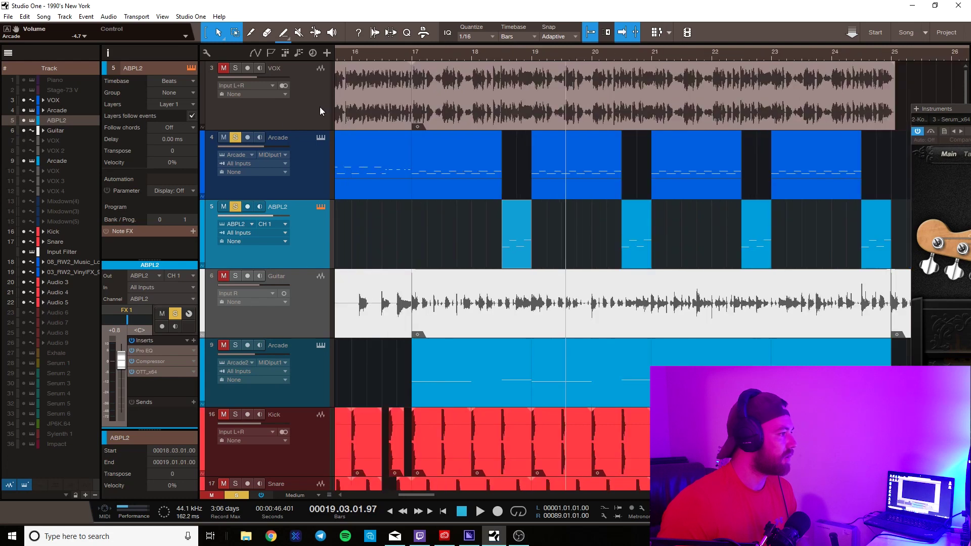
{"action": "left_click", "coordinate": [235, 137]}
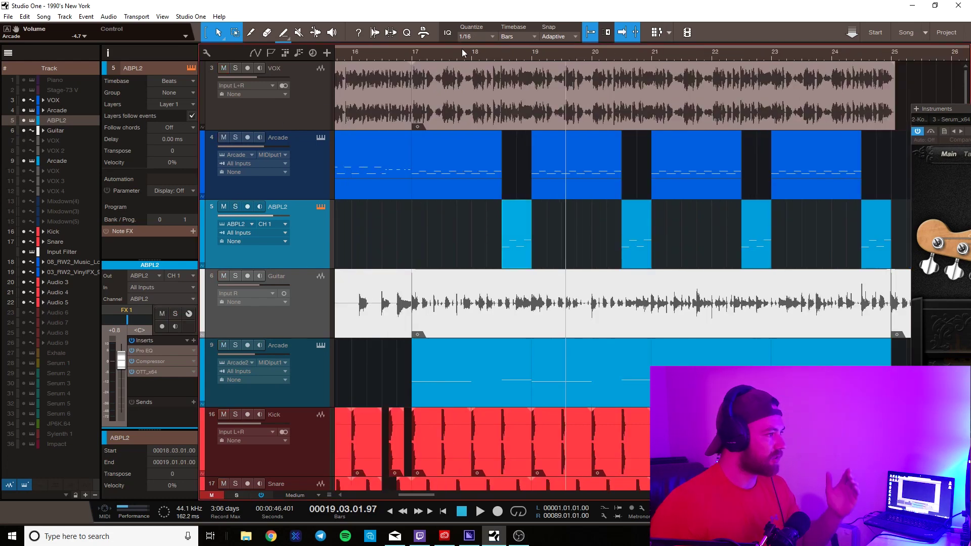
- Solo VOX, track 4 Arcade, Kick and Snare together and start playback from bar 5
{"action": "scroll", "coordinate": [462, 49], "scroll_direction": "down", "scroll_amount": 3}
{"action": "scroll", "coordinate": [545, 217], "scroll_direction": "left", "scroll_amount": 6}
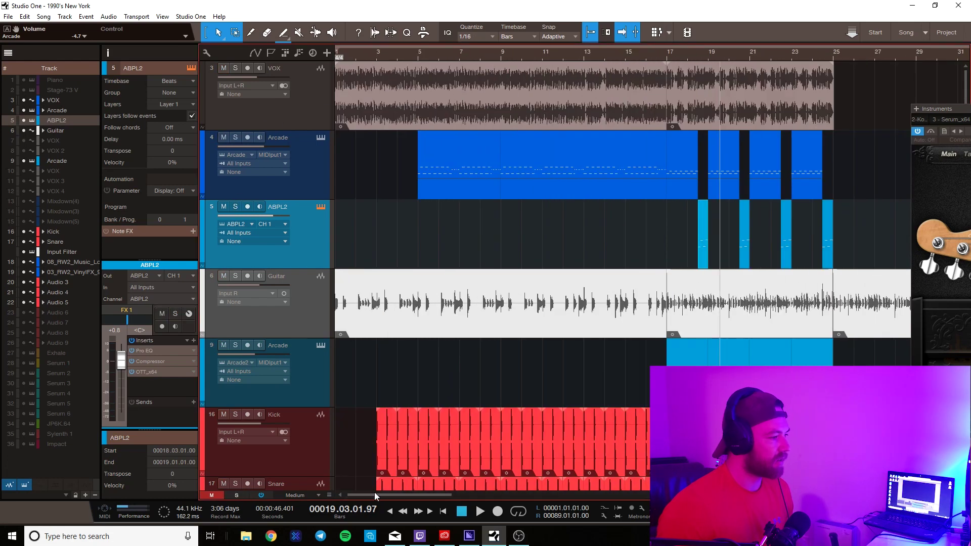
{"action": "scroll", "coordinate": [545, 217], "scroll_direction": "down", "scroll_amount": 4}
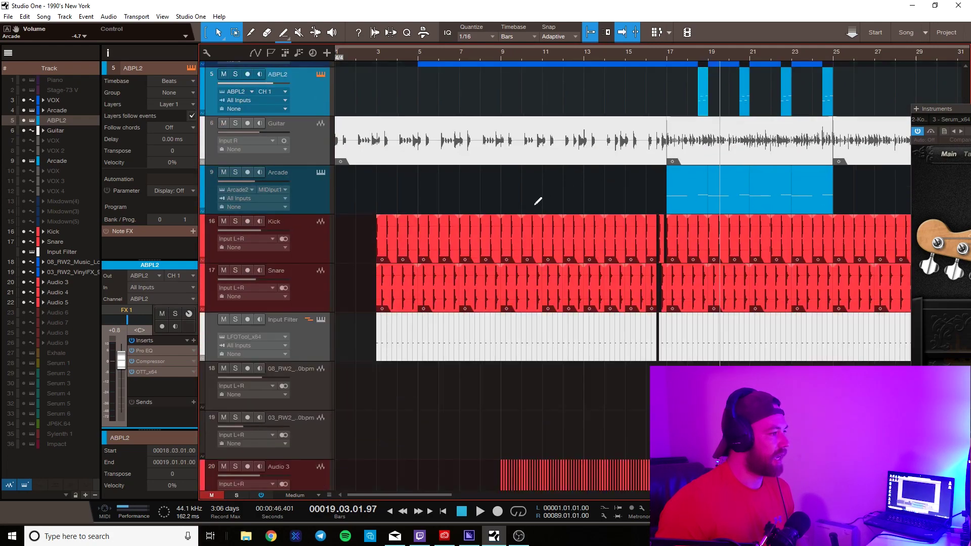
{"action": "scroll", "coordinate": [543, 183], "scroll_direction": "up", "scroll_amount": 2}
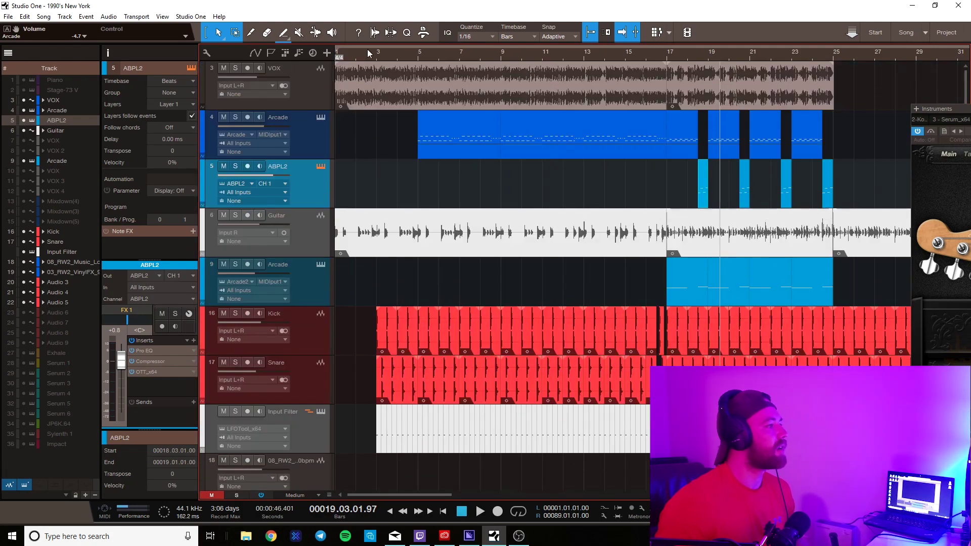
{"action": "left_click", "coordinate": [416, 55]}
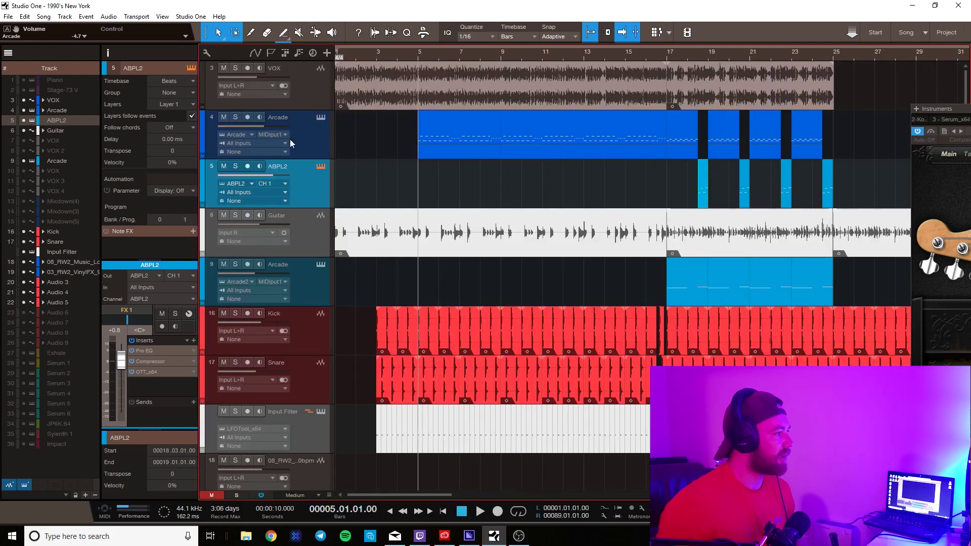
{"action": "scroll", "coordinate": [477, 209], "scroll_direction": "down", "scroll_amount": 1}
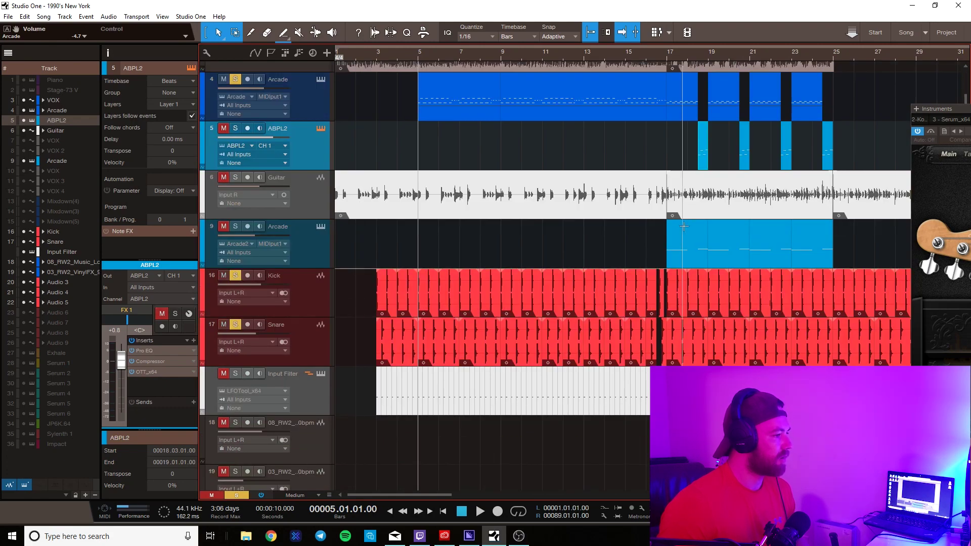
{"action": "key", "text": "space"}
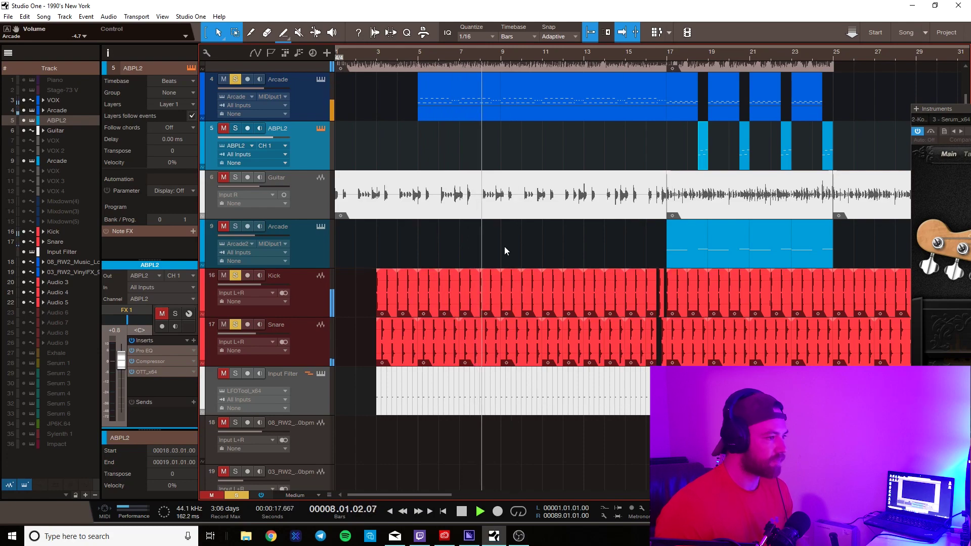
- Add Audio 3 and Audio 5 to the soloed tracks during playback, and stop in bar 11
{"action": "scroll", "coordinate": [505, 247], "scroll_direction": "down", "scroll_amount": 3}
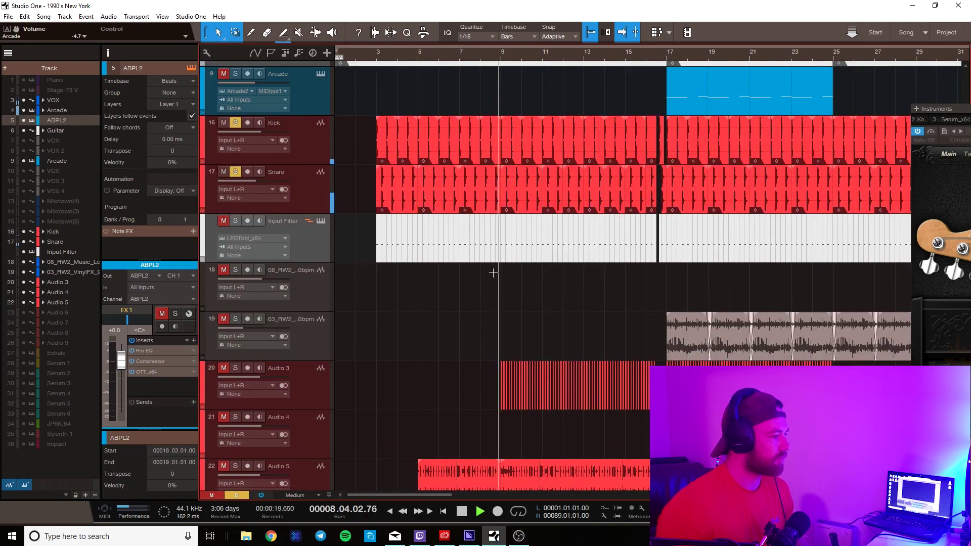
{"action": "key", "text": "space"}
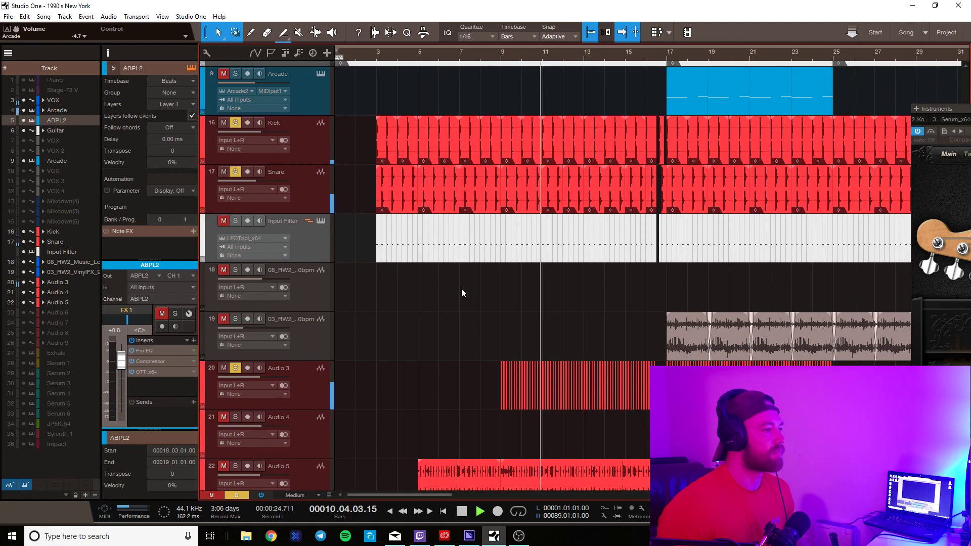
{"action": "scroll", "coordinate": [509, 293], "scroll_direction": "down", "scroll_amount": 1}
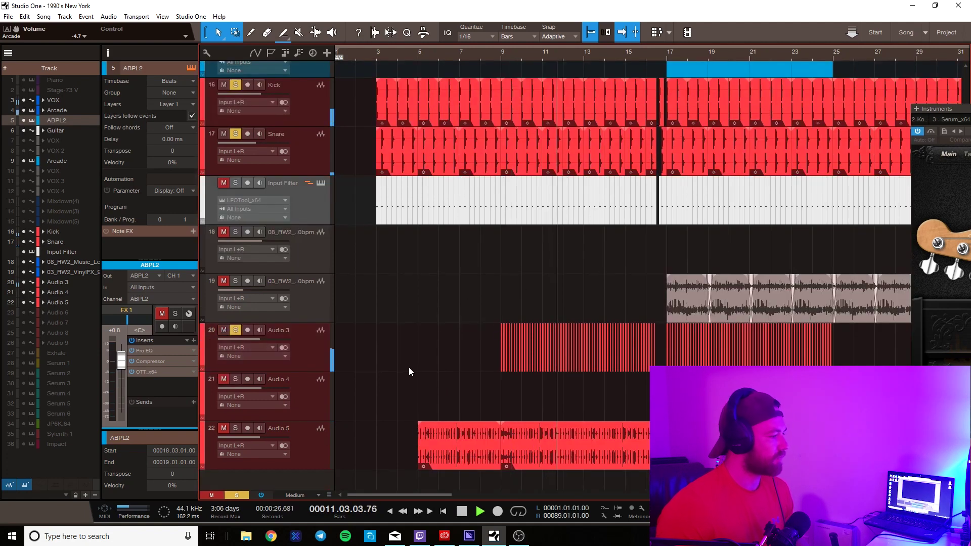
{"action": "left_click", "coordinate": [235, 428]}
{"action": "key", "text": "space"}
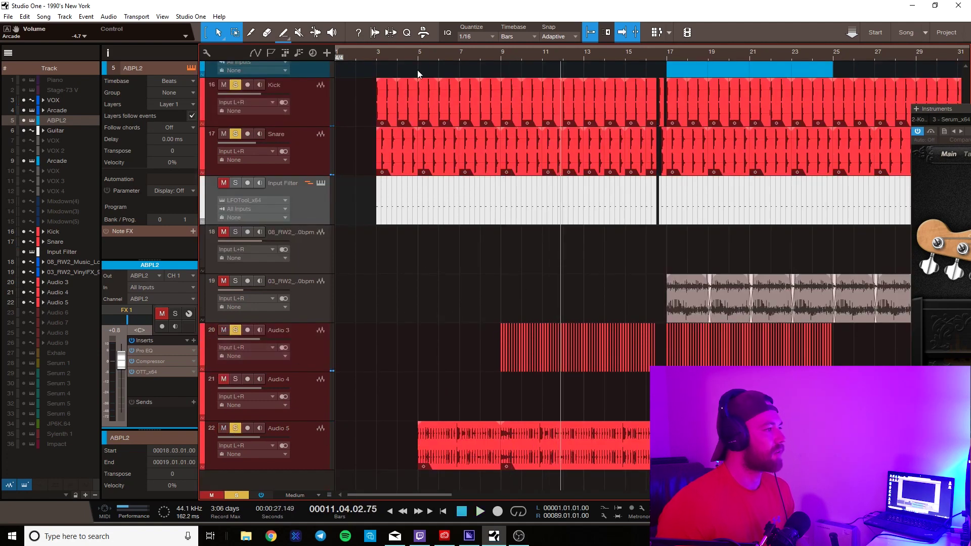
- Check the first RW2_Kit2_Age_Tops event on Audio 5, and play the soloed tracks from beat 4 of bar 4
{"action": "left_click", "coordinate": [414, 50]}
{"action": "left_click", "coordinate": [311, 449]}
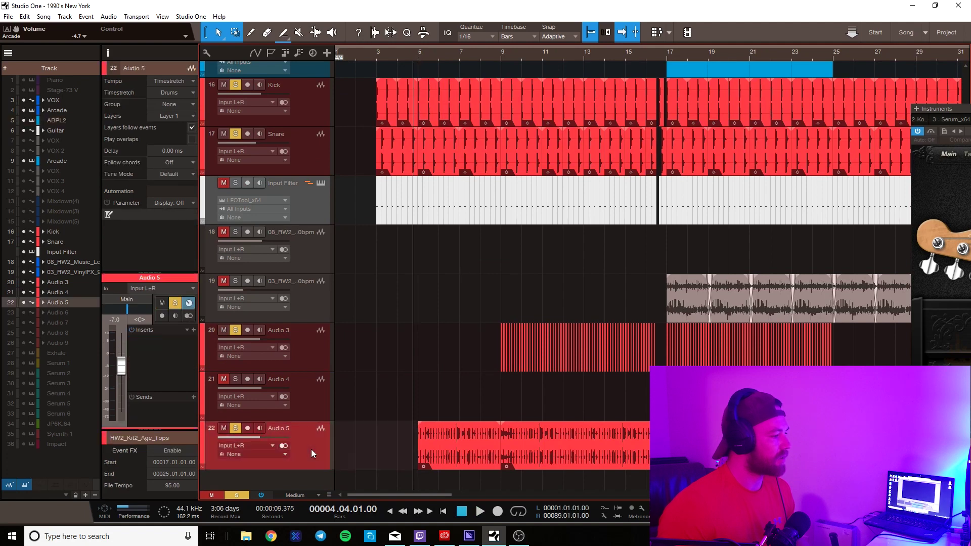
{"action": "right_click", "coordinate": [448, 453]}
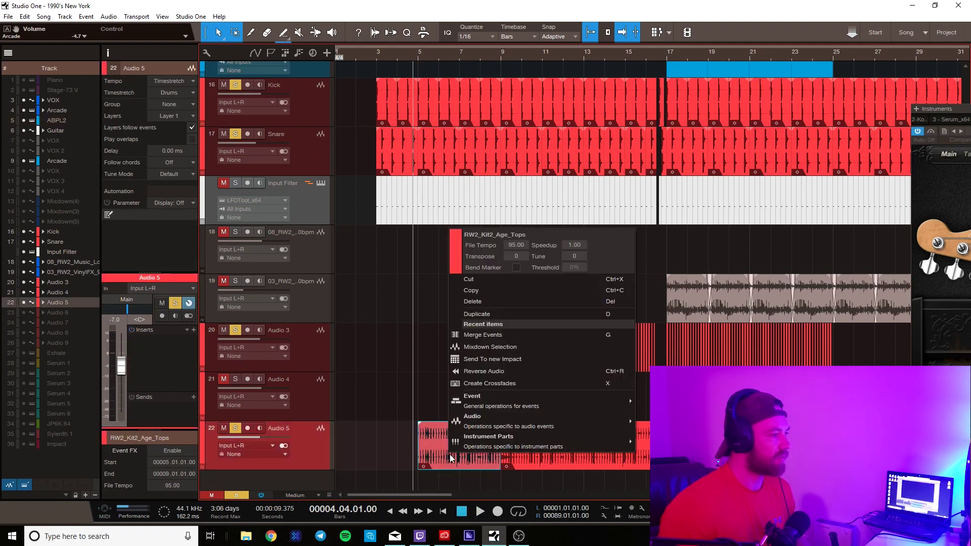
{"action": "left_click", "coordinate": [402, 416]}
{"action": "key", "text": "space"}
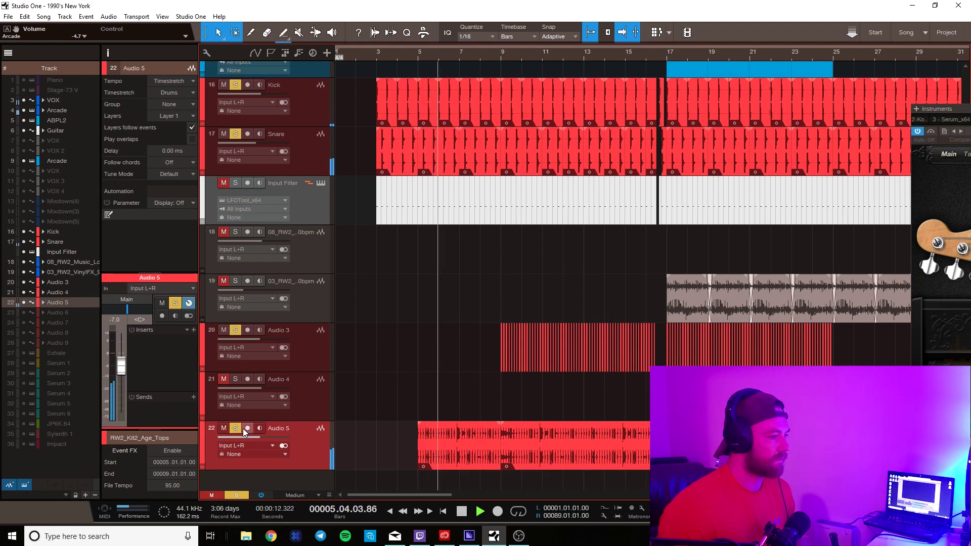
- Remove the Audio 3 solo, stop playback in bar 8, remove the Audio 5 solo, and save the song
{"action": "left_click", "coordinate": [235, 330]}
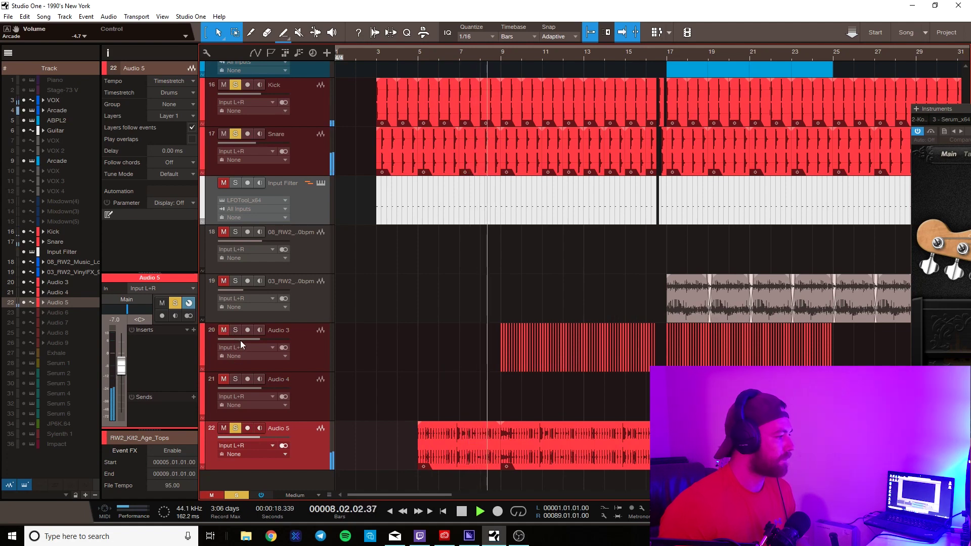
{"action": "key", "text": "space"}
{"action": "left_click", "coordinate": [235, 427]}
{"action": "key", "text": "ctrl+s"}
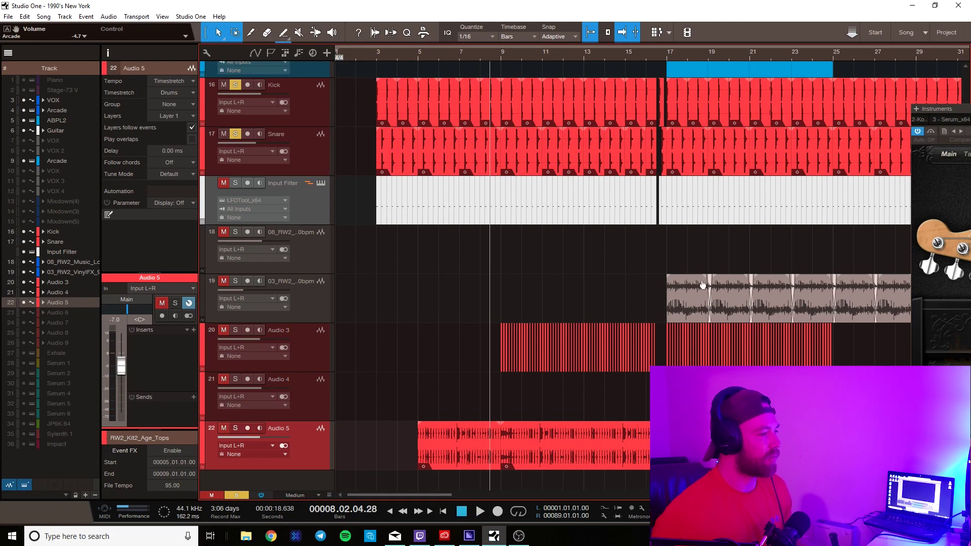
- Remove the solos from the Kick, Snare, VOX and track 4 Arcade tracks
{"action": "scroll", "coordinate": [462, 319], "scroll_direction": "up", "scroll_amount": 5}
{"action": "scroll", "coordinate": [365, 236], "scroll_direction": "down", "scroll_amount": 4}
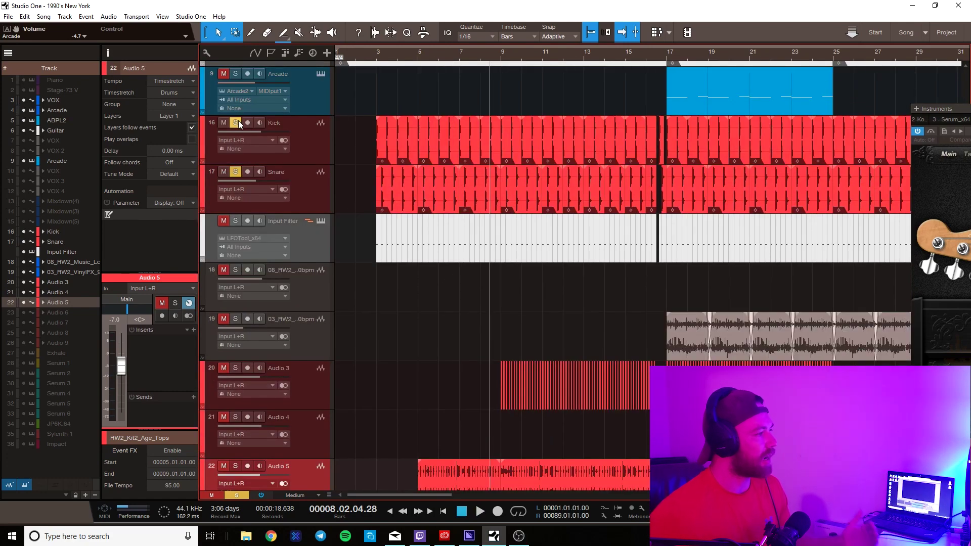
{"action": "left_click", "coordinate": [236, 122]}
{"action": "left_click", "coordinate": [236, 171]}
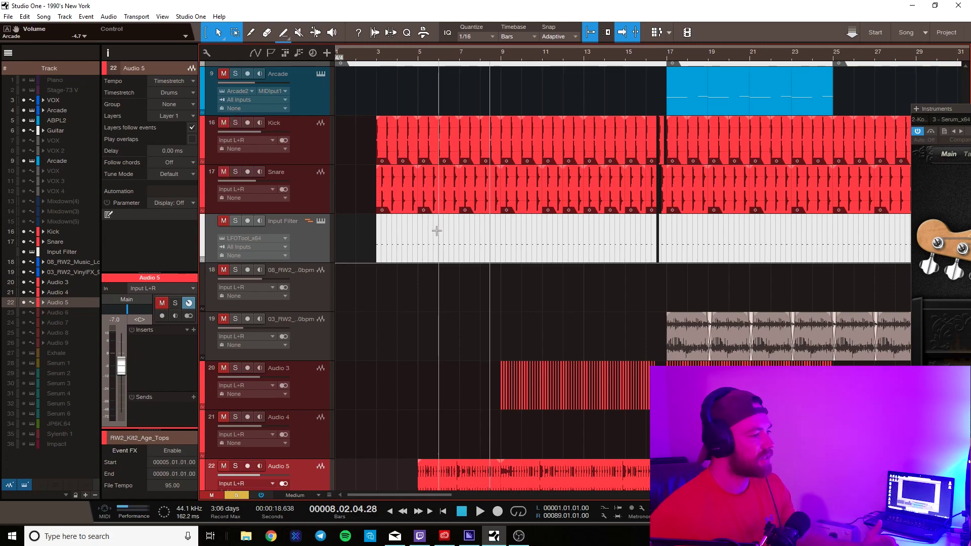
{"action": "scroll", "coordinate": [442, 224], "scroll_direction": "down", "scroll_amount": 1}
{"action": "scroll", "coordinate": [459, 259], "scroll_direction": "up", "scroll_amount": 6}
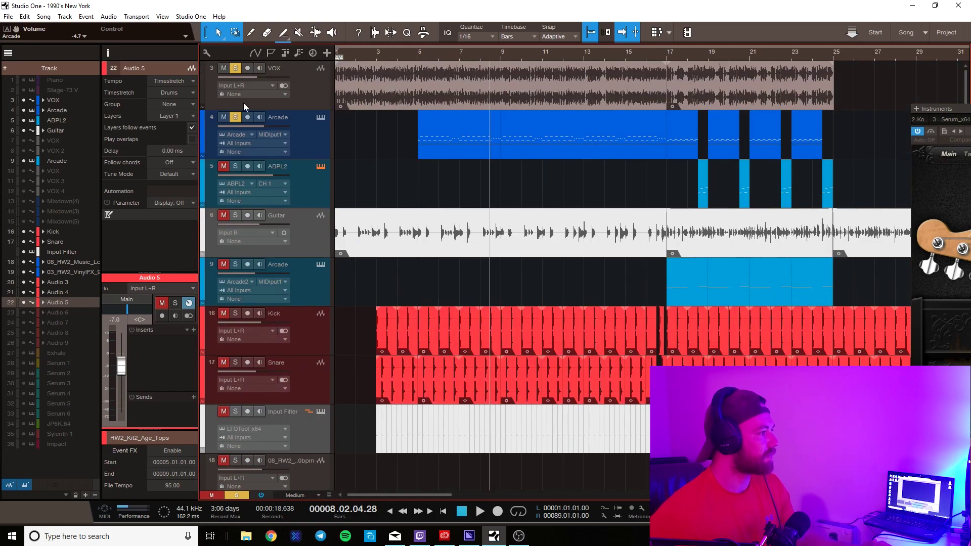
- Solo Audio 3, Audio 4 and Audio 5, play them from bar 5, and stop in bar 6
{"action": "scroll", "coordinate": [585, 236], "scroll_direction": "down", "scroll_amount": 6}
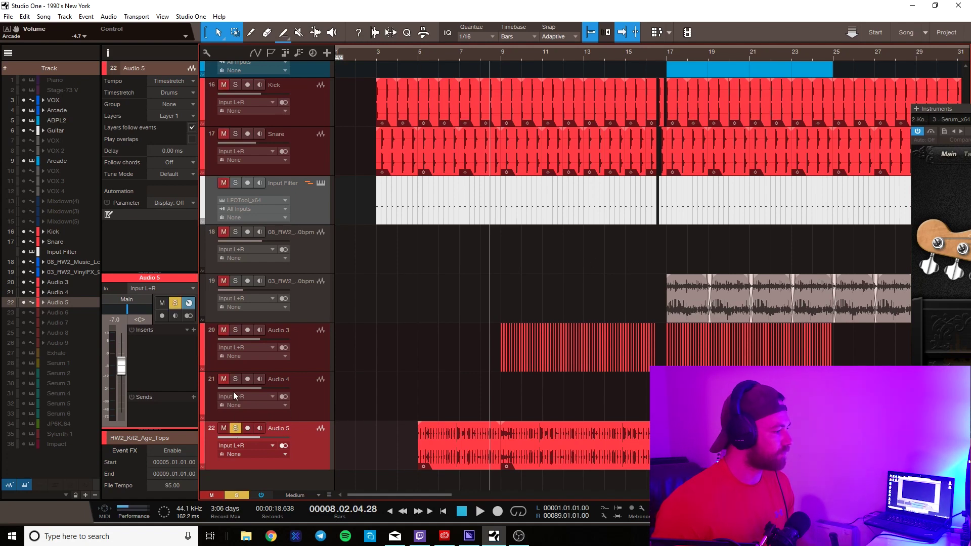
{"action": "left_click", "coordinate": [418, 54]}
{"action": "key", "text": "space"}
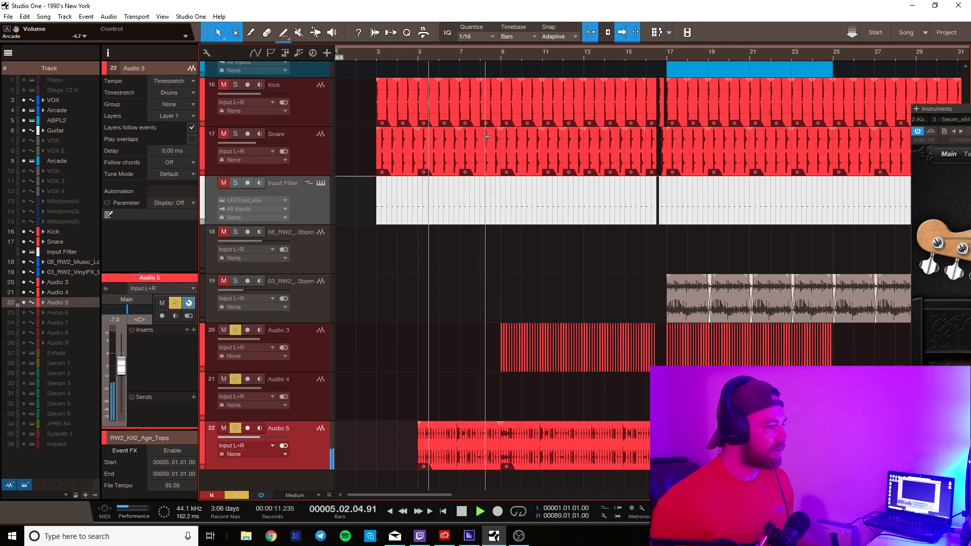
{"action": "key", "text": "space"}
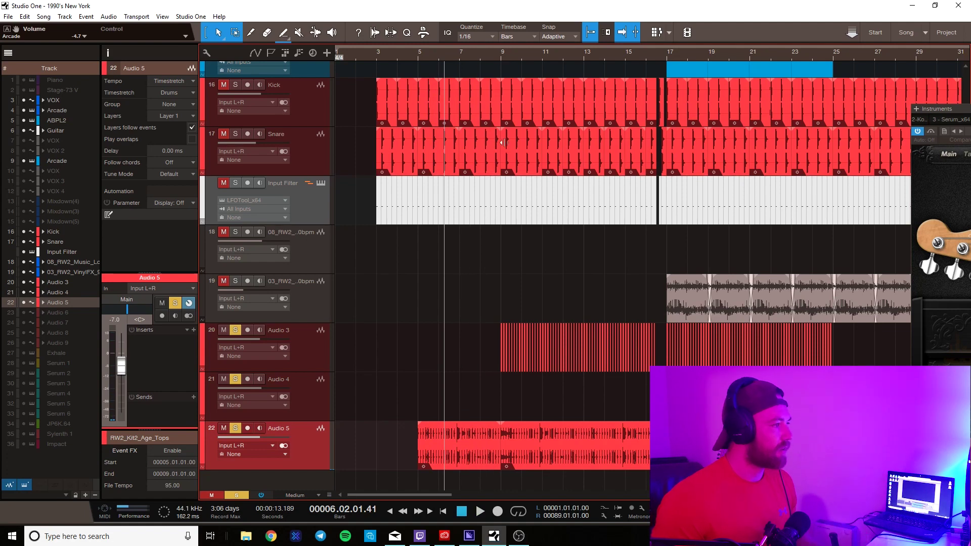
- Play the soloed Audio 3, 4 and 5 tracks from bar 9, replay from beat 3 of bar 8, and stop in bar 9
{"action": "left_click", "coordinate": [500, 54]}
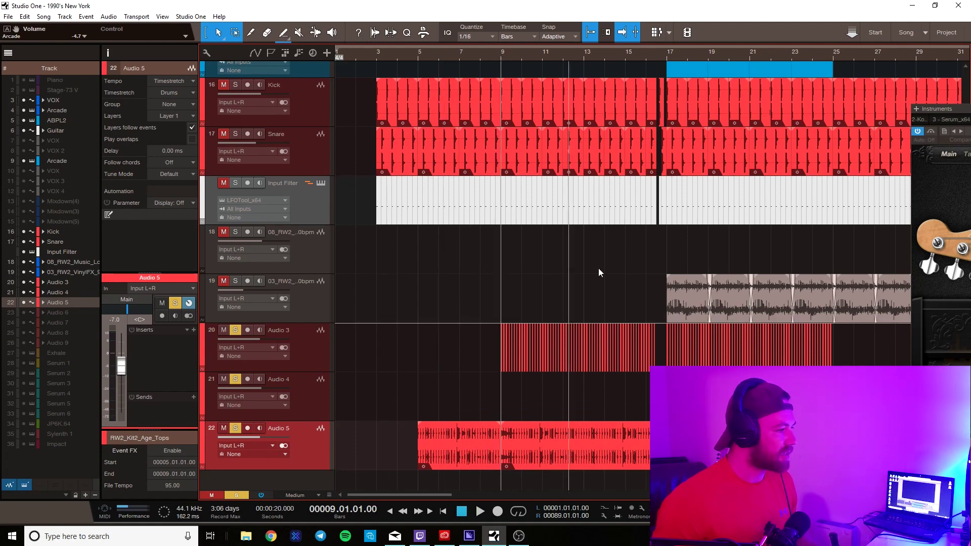
{"action": "scroll", "coordinate": [516, 55], "scroll_direction": "up", "scroll_amount": 5}
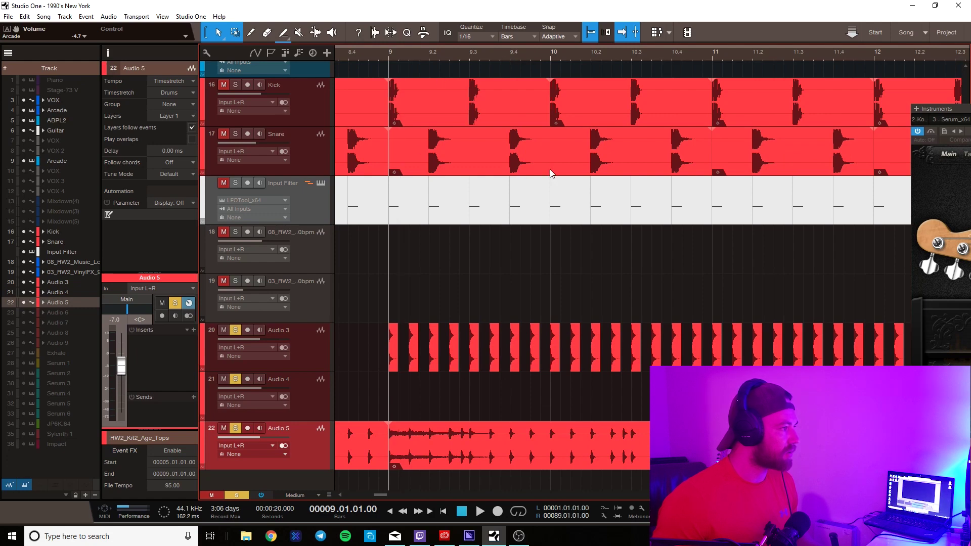
{"action": "key", "text": "space"}
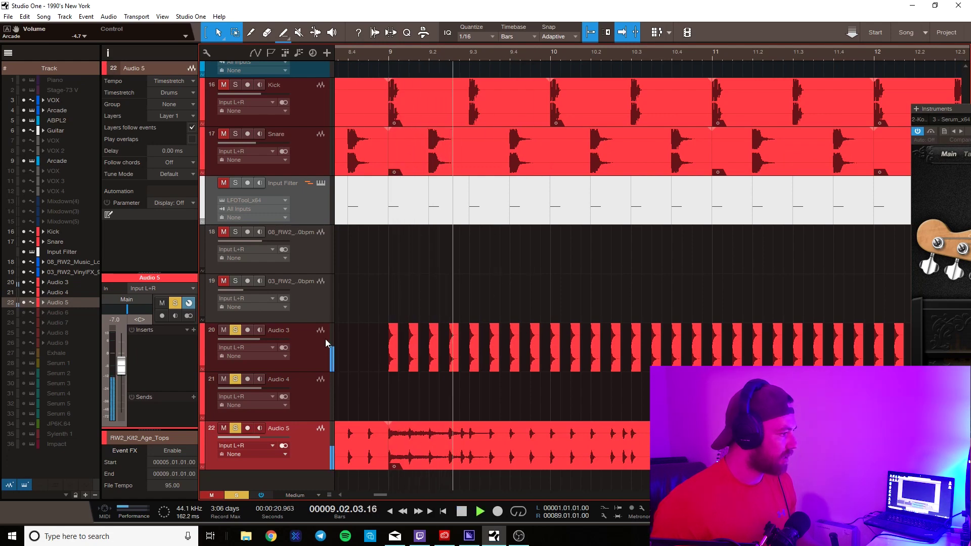
{"action": "scroll", "coordinate": [671, 69], "scroll_direction": "down", "scroll_amount": 5}
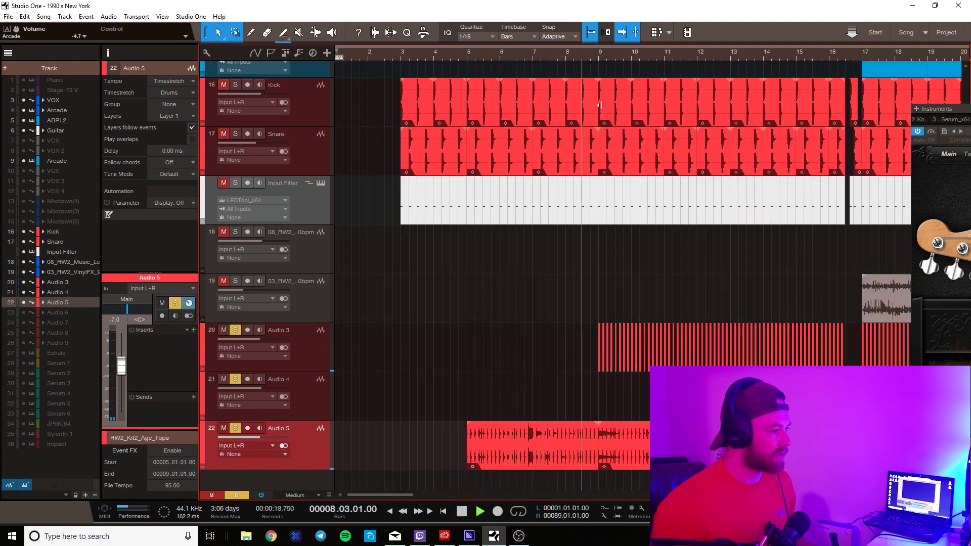
{"action": "left_click", "coordinate": [583, 56]}
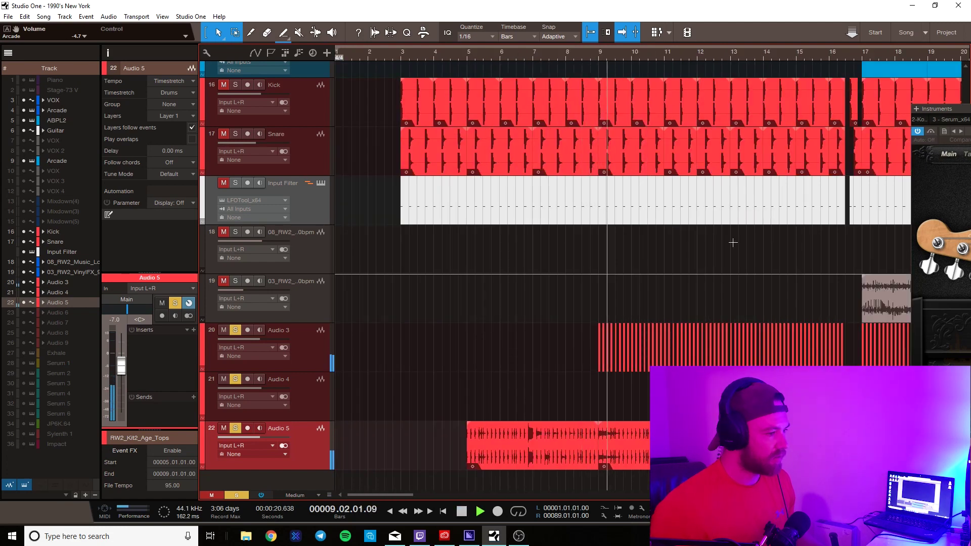
{"action": "scroll", "coordinate": [781, 55], "scroll_direction": "down", "scroll_amount": 2}
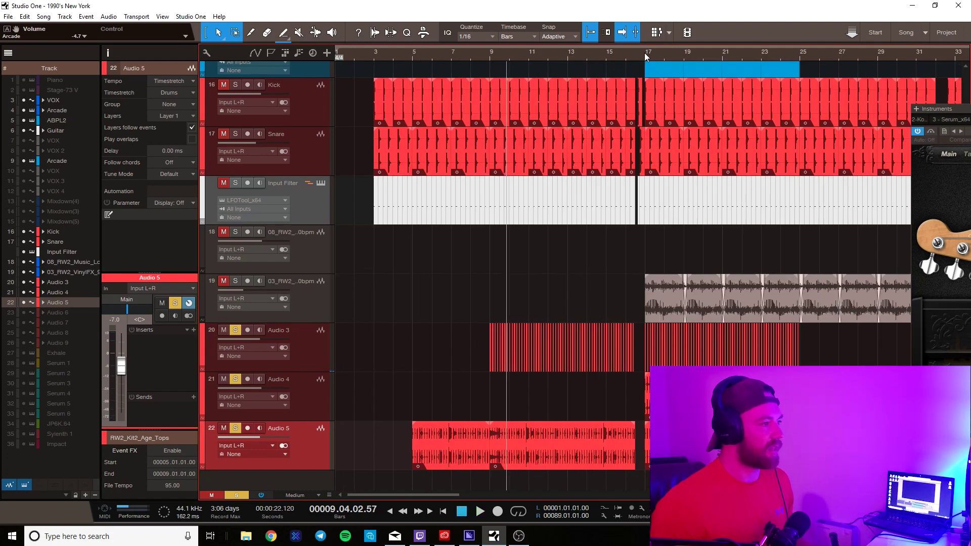
- Remove the Audio 3 and Audio 5 solos, play Audio 4 alone from bar 17, and stop in bar 18
{"action": "scroll", "coordinate": [639, 52], "scroll_direction": "up", "scroll_amount": 5}
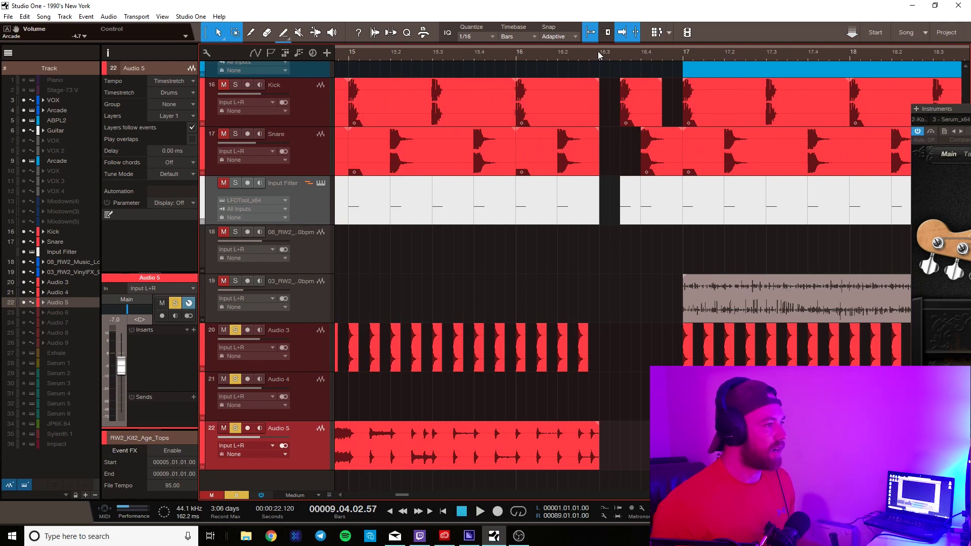
{"action": "left_click", "coordinate": [598, 53]}
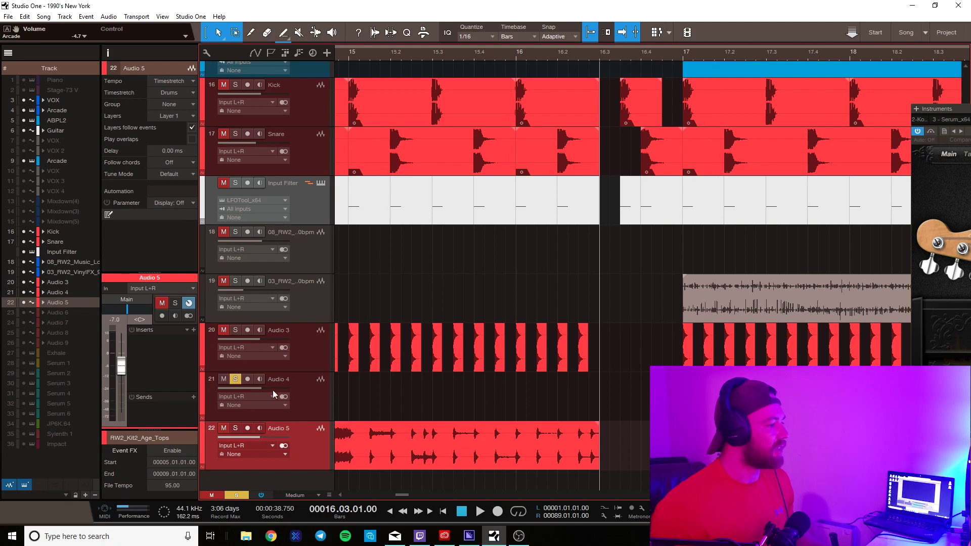
{"action": "left_click", "coordinate": [327, 397]}
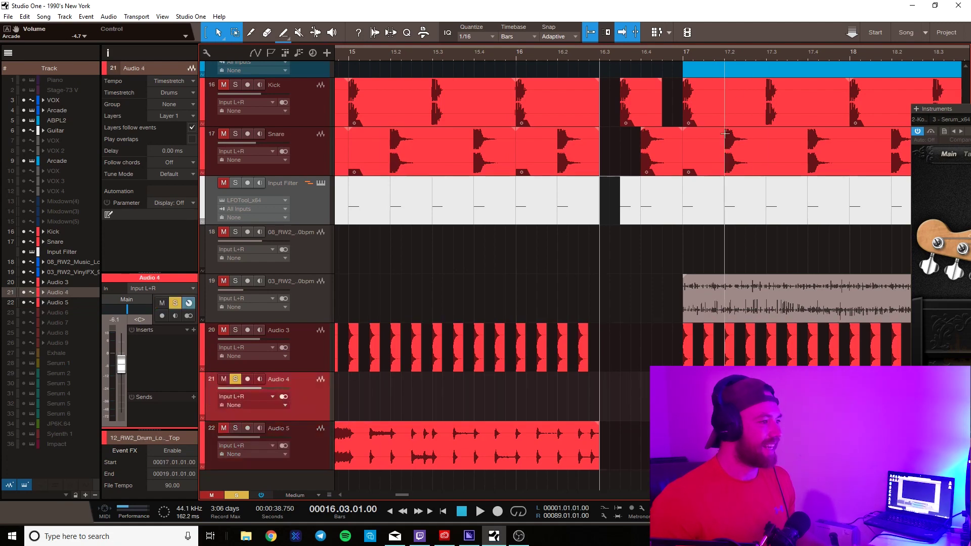
{"action": "scroll", "coordinate": [737, 53], "scroll_direction": "up", "scroll_amount": 2}
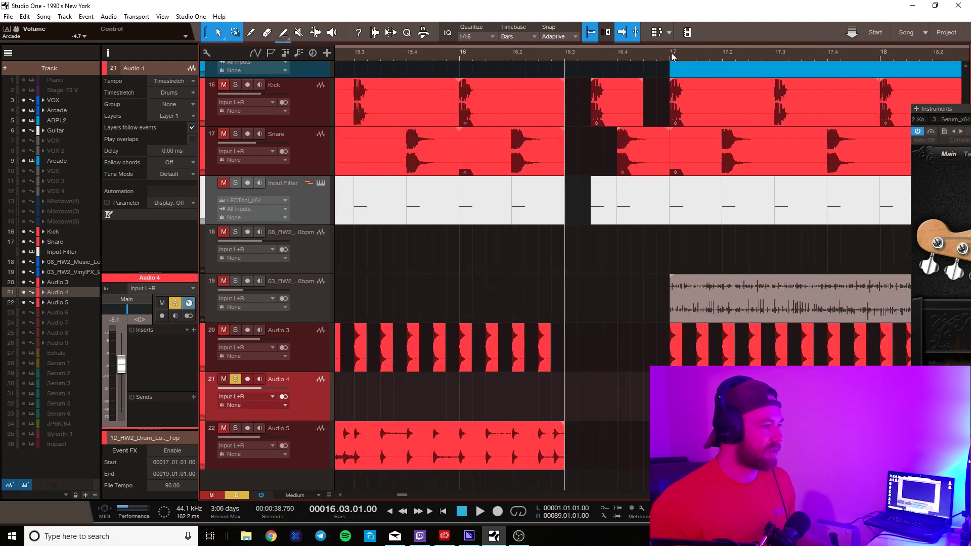
{"action": "left_click", "coordinate": [673, 54]}
{"action": "key", "text": "space"}
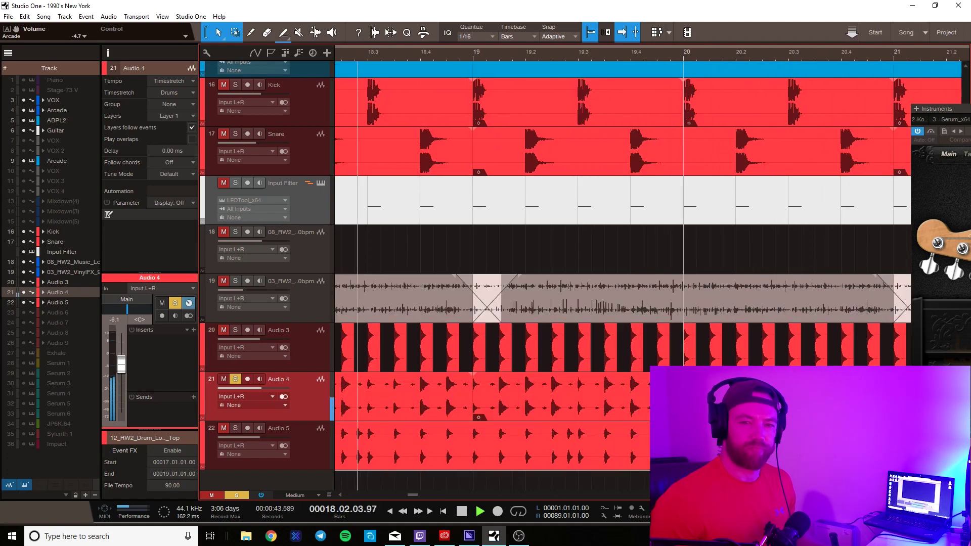
{"action": "key", "text": "space"}
- Solo Audio 3 and Audio 5 alongside Audio 4, play them together, stop in bar 20, and remove all three solos
{"action": "scroll", "coordinate": [504, 58], "scroll_direction": "down", "scroll_amount": 5}
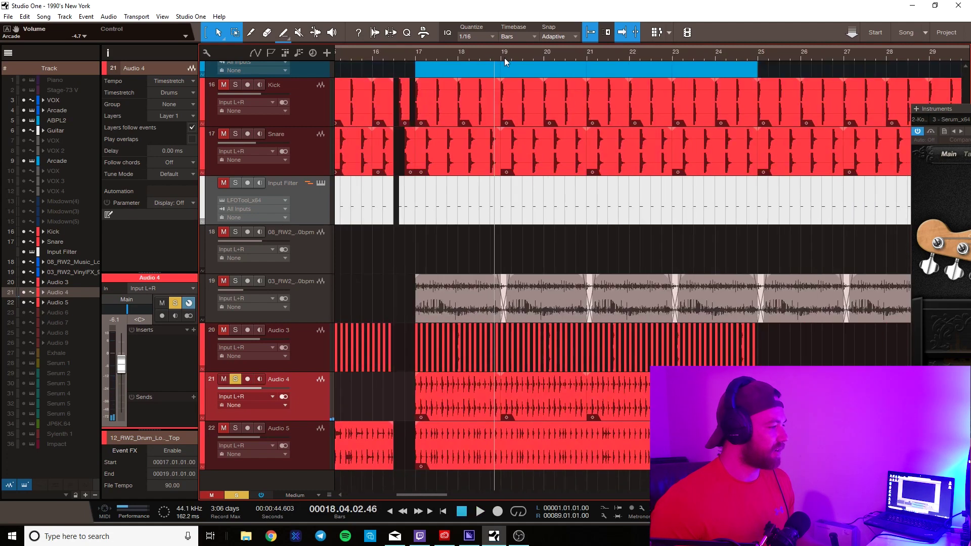
{"action": "left_click", "coordinate": [235, 429]}
{"action": "key", "text": "space"}
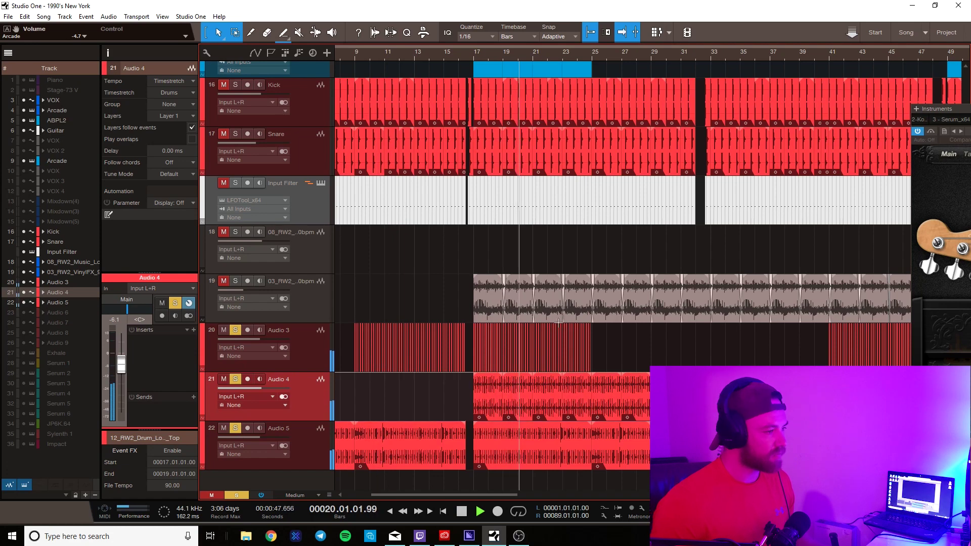
{"action": "key", "text": "space"}
{"action": "left_click", "coordinate": [235, 330]}
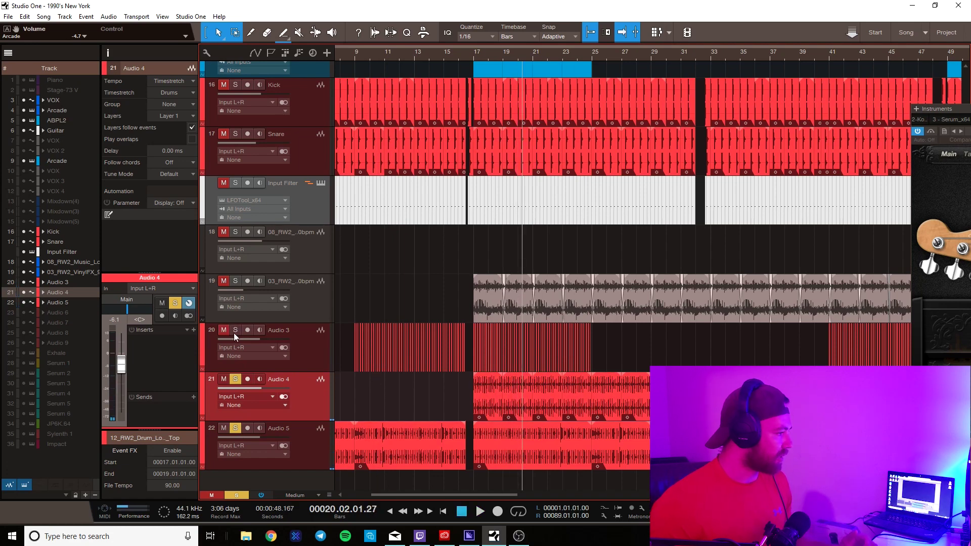
{"action": "left_click", "coordinate": [236, 379]}
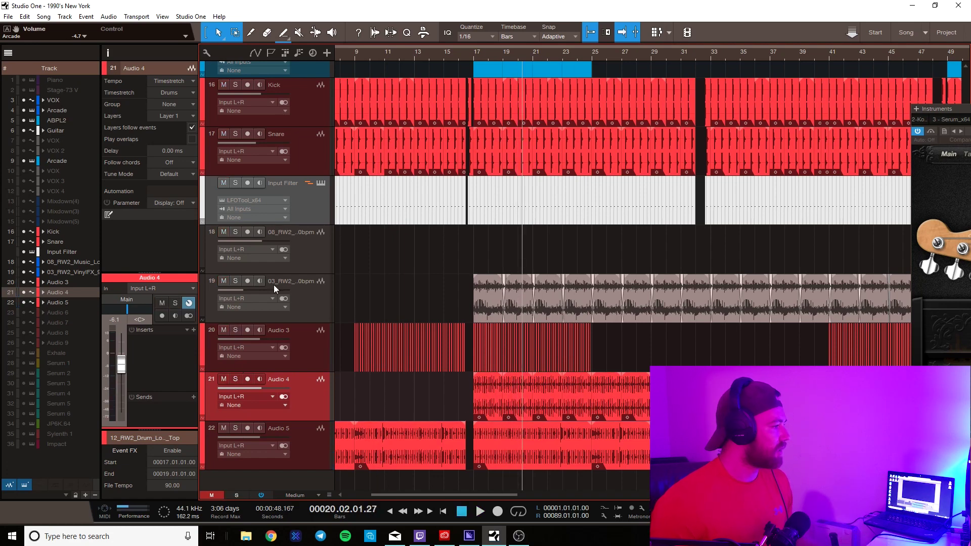
- Solo the 03_RW2 loop on track 19, play it from bar 17, stop within that bar, and remove its solo
{"action": "left_click", "coordinate": [236, 281]}
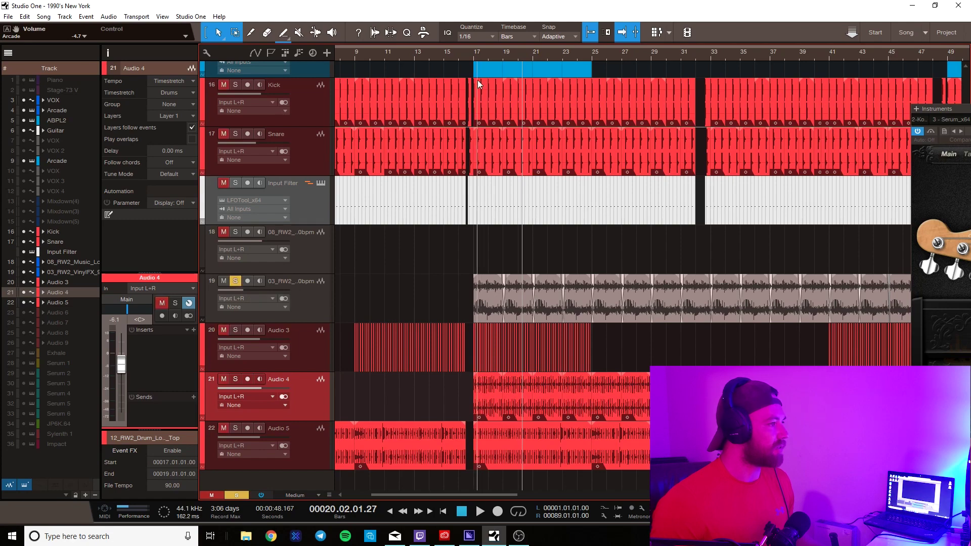
{"action": "left_click", "coordinate": [474, 53]}
{"action": "key", "text": "space"}
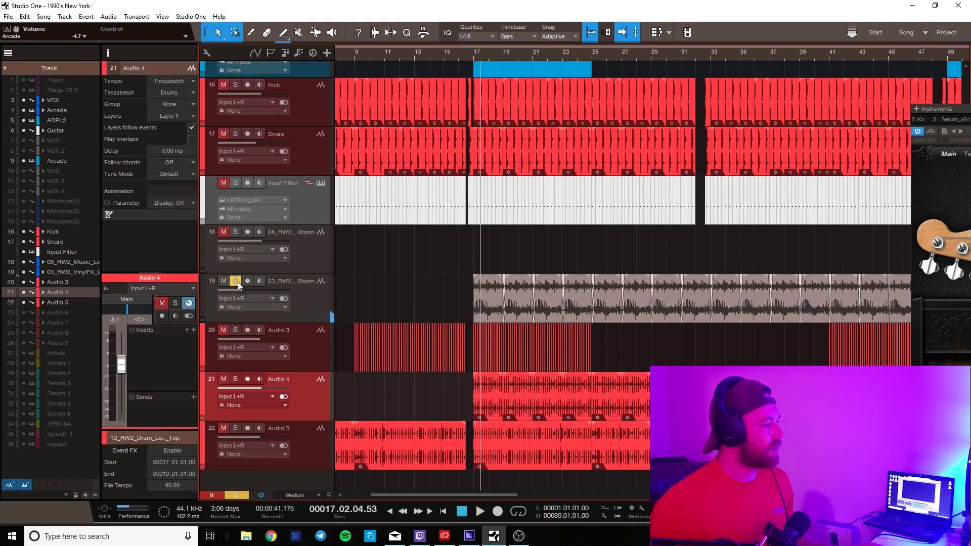
{"action": "left_click", "coordinate": [237, 282]}
- Solo the track 9 Arcade instrument and play it from the start of bar 17
{"action": "scroll", "coordinate": [457, 252], "scroll_direction": "up", "scroll_amount": 5}
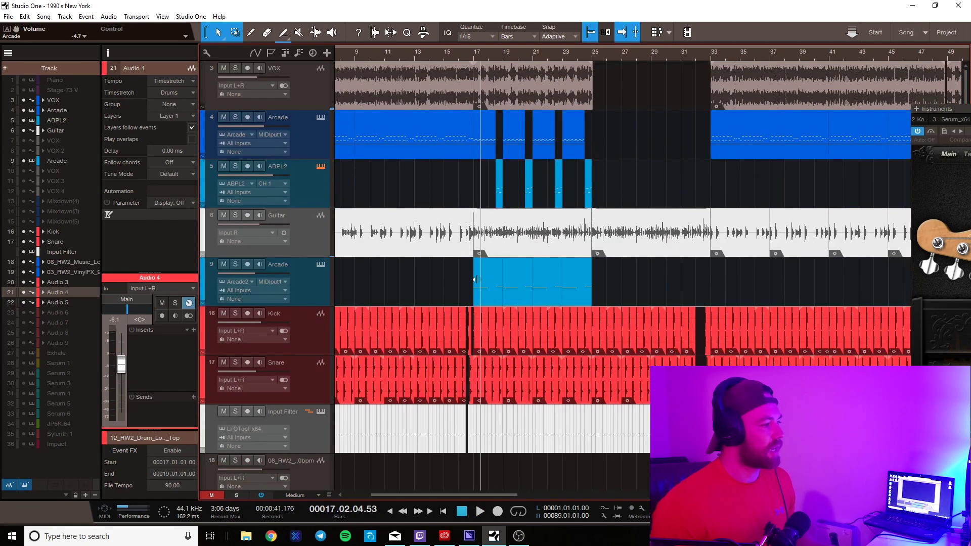
{"action": "left_click", "coordinate": [236, 264]}
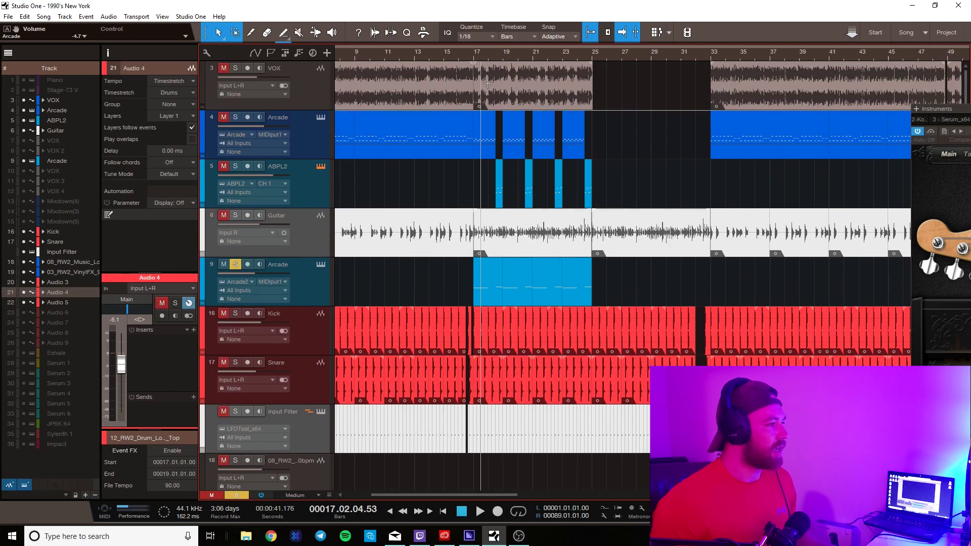
{"action": "key", "text": "space"}
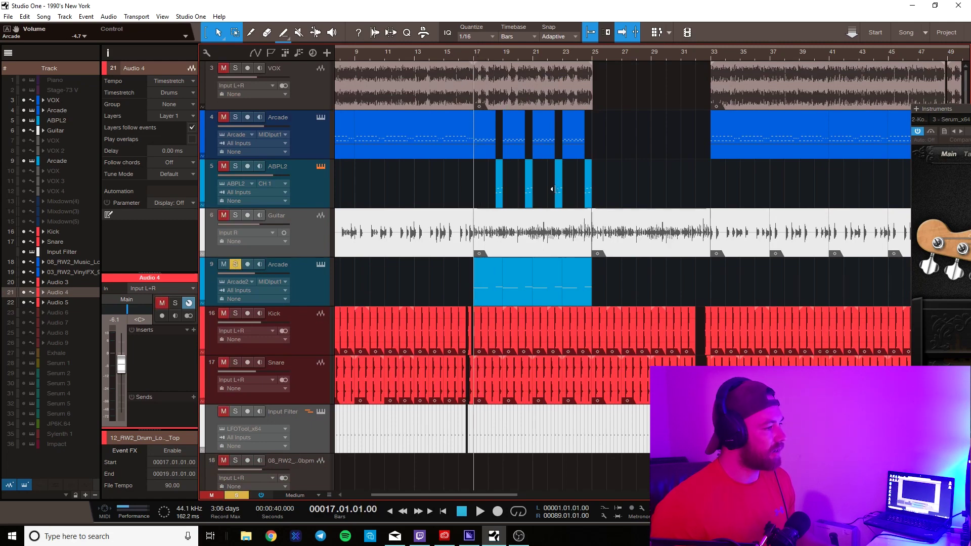
{"action": "key", "text": "space"}
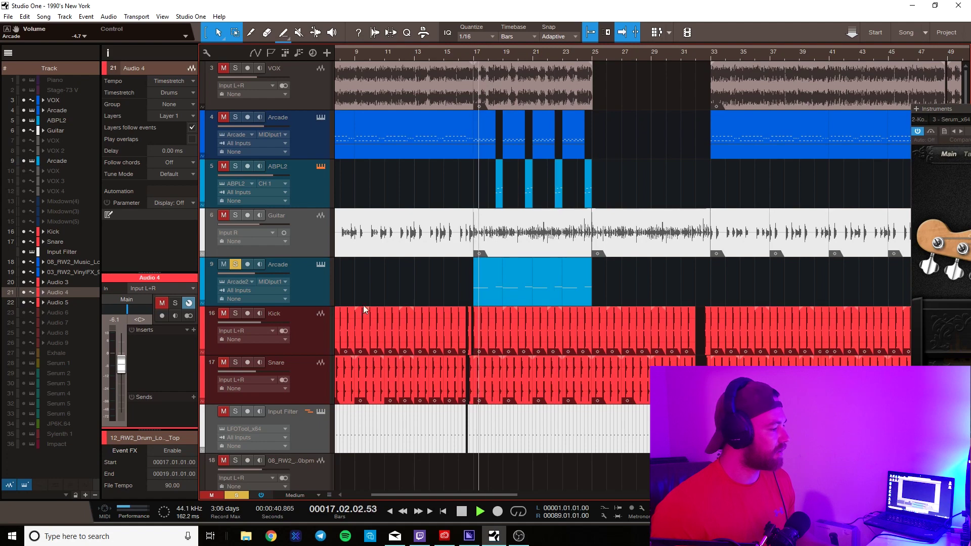
- Open the track 9 Arcade instrument during playback, stop in bar 19, and remove the track's solo
{"action": "left_click", "coordinate": [321, 264]}
{"action": "left_click_drag", "start_coordinate": [970, 108], "coordinate": [970, 135]}
{"action": "key", "text": "space"}
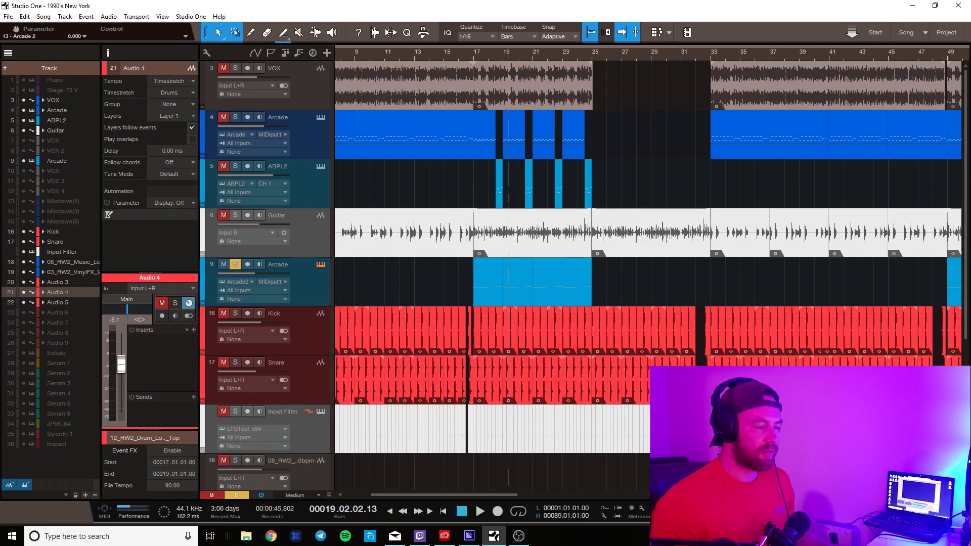
{"action": "left_click", "coordinate": [235, 264]}
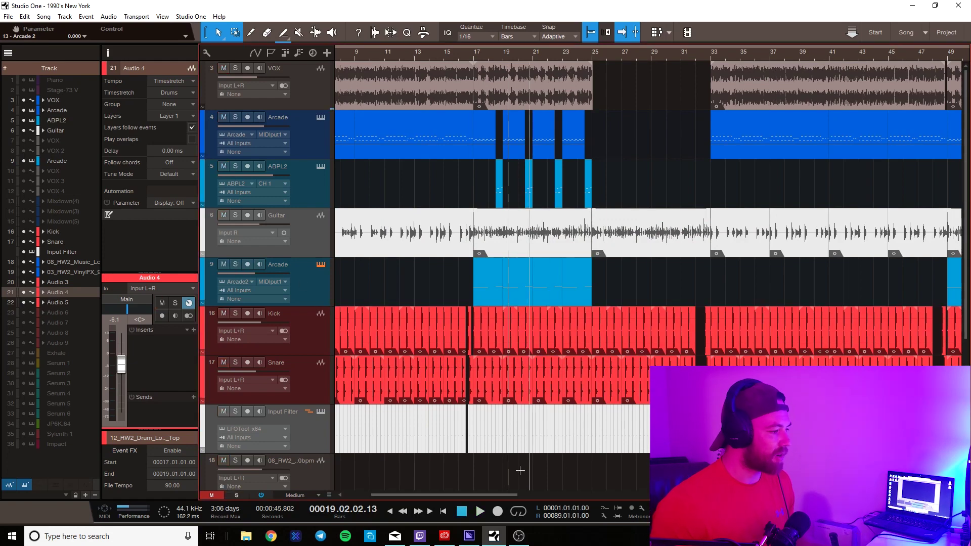
- Select and solo the Guitar track, play it from the beginning of the song, and stop in bar 3
{"action": "left_click_drag", "start_coordinate": [490, 496], "coordinate": [430, 498]}
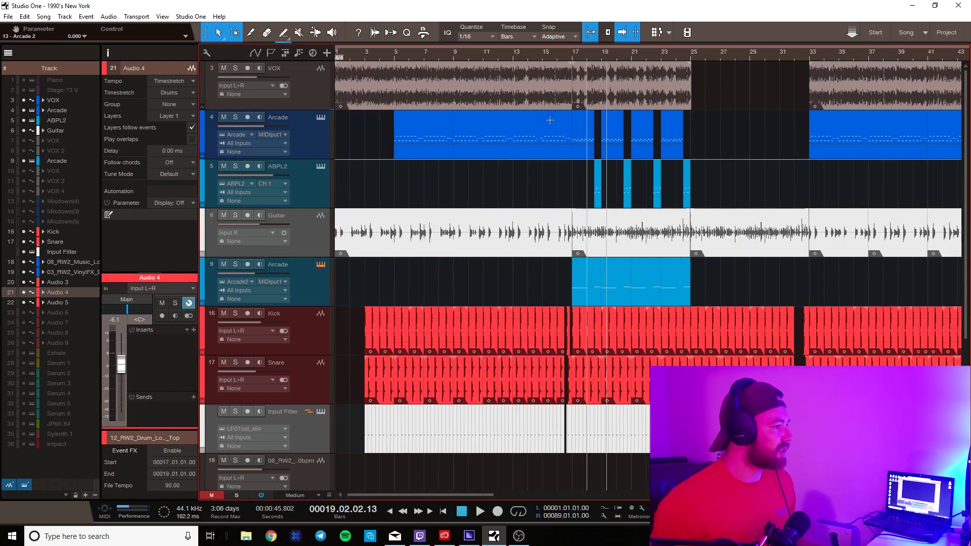
{"action": "scroll", "coordinate": [428, 205], "scroll_direction": "down", "scroll_amount": 3}
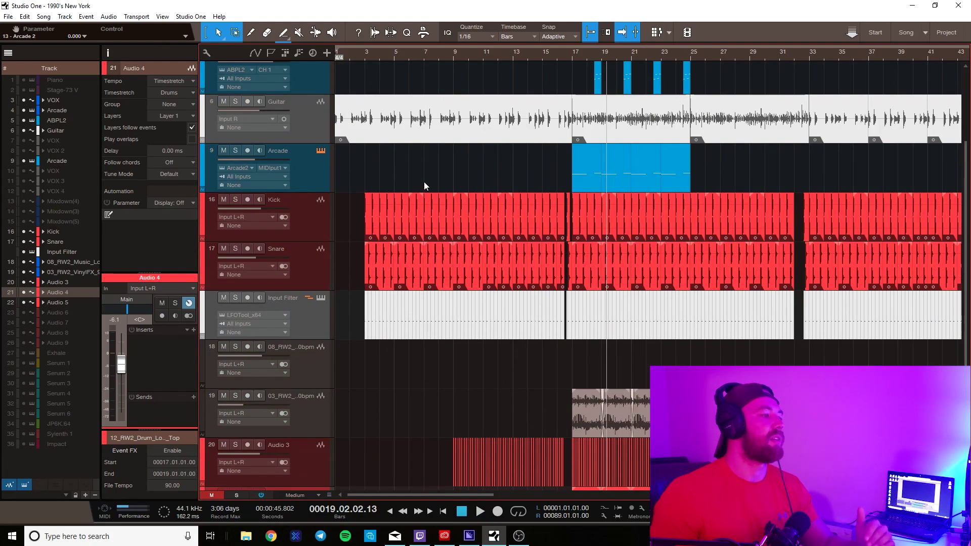
{"action": "scroll", "coordinate": [430, 135], "scroll_direction": "up", "scroll_amount": 3}
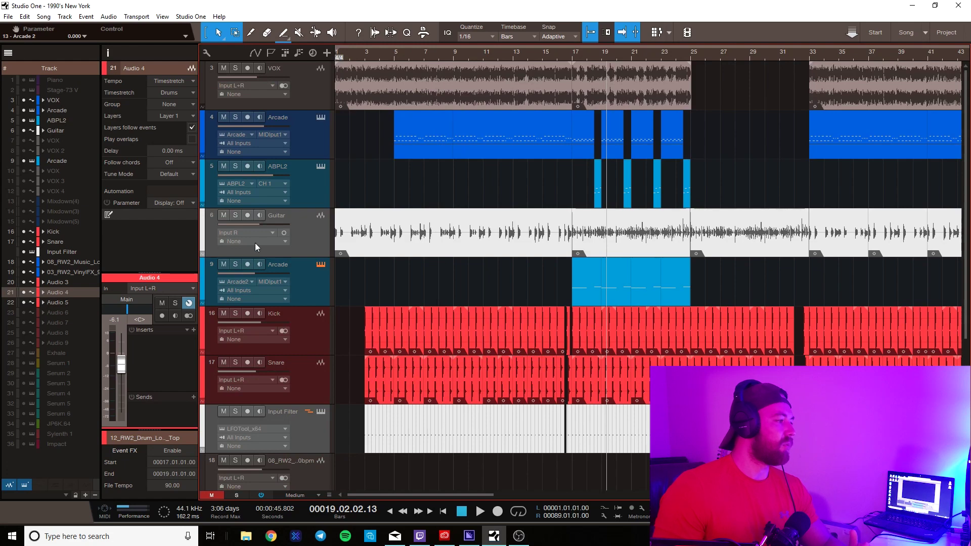
{"action": "left_click", "coordinate": [313, 238]}
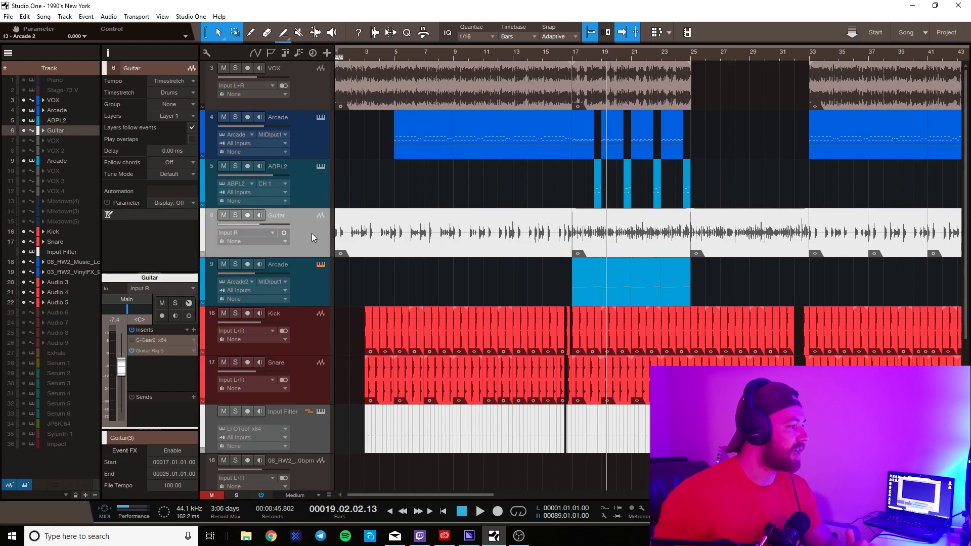
{"action": "left_click", "coordinate": [235, 215]}
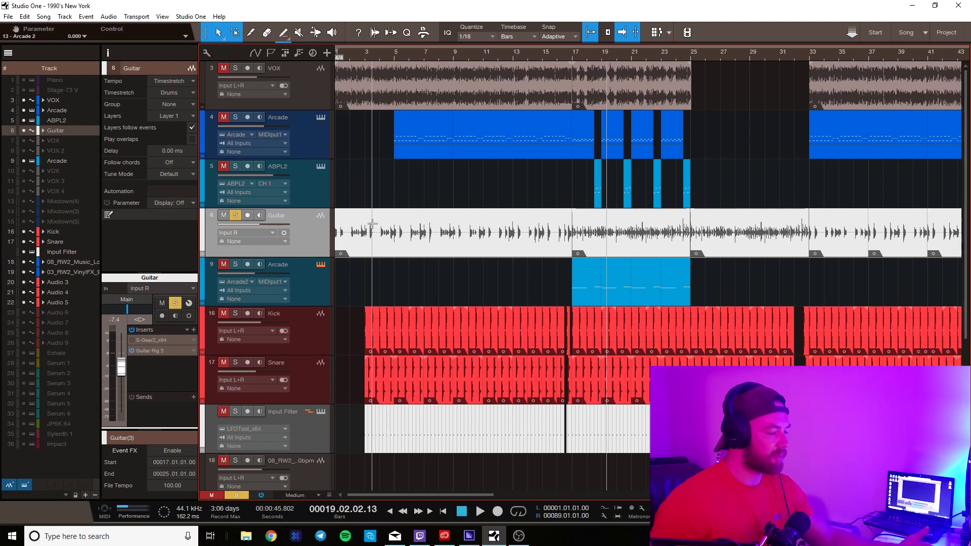
{"action": "key", "text": "Home"}
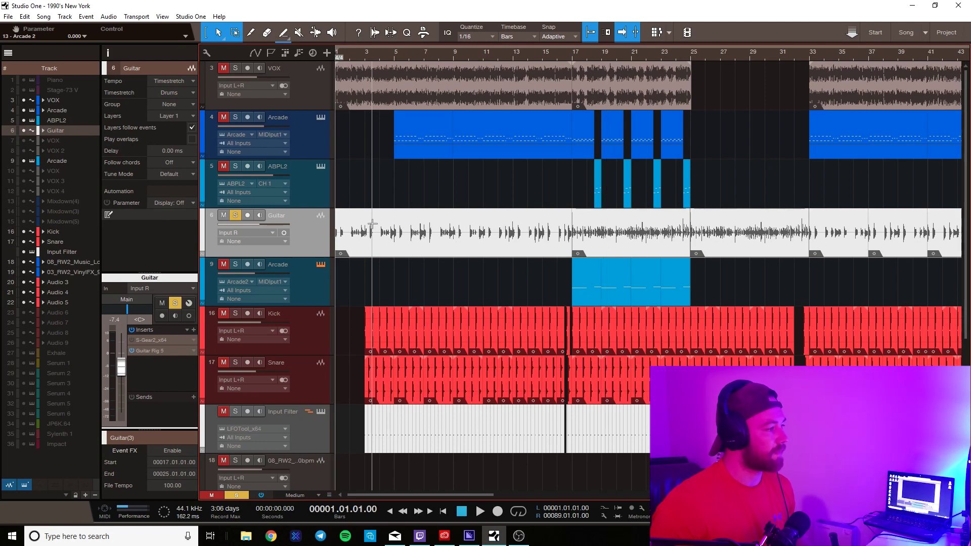
{"action": "key", "text": "space"}
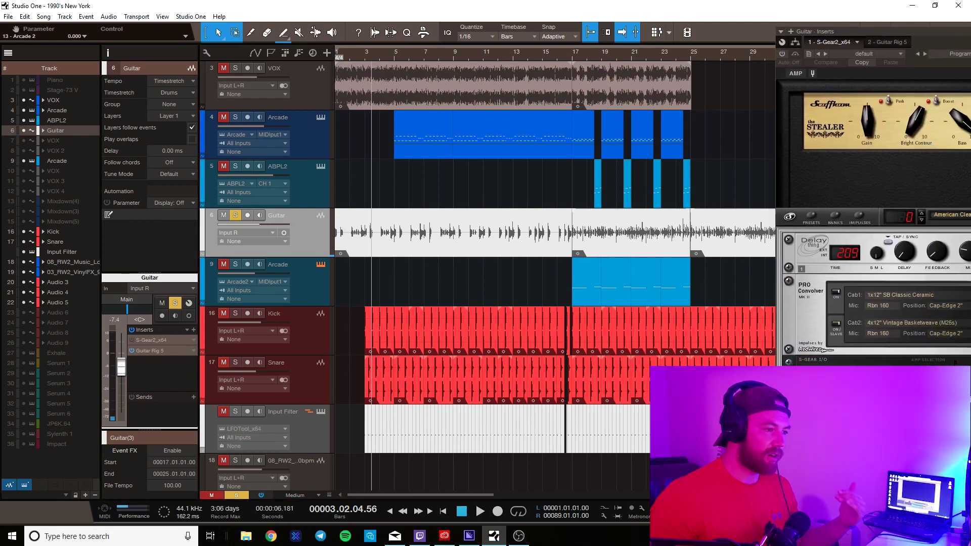
- Examine the Guitar track's S-Gear2 and Guitar Rig 5 inserts, close their windows, and remove the Guitar solo
{"action": "left_click_drag", "start_coordinate": [809, 36], "coordinate": [616, 66]}
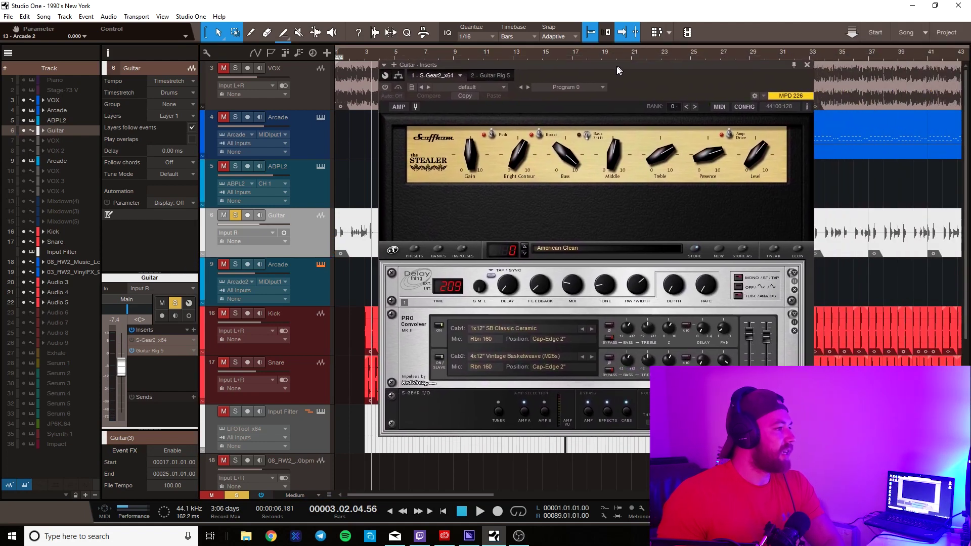
{"action": "left_click", "coordinate": [807, 63]}
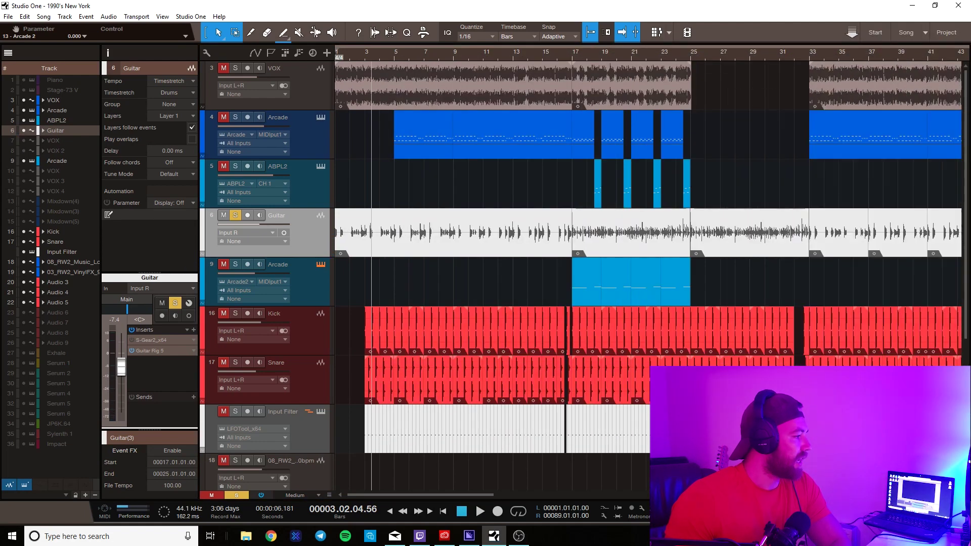
{"action": "left_click", "coordinate": [146, 351]}
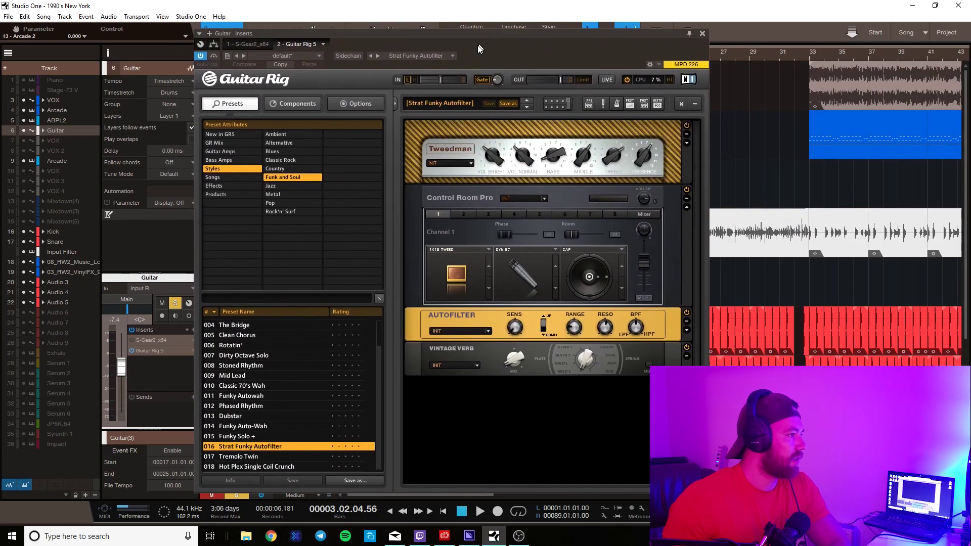
{"action": "left_click_drag", "start_coordinate": [457, 75], "coordinate": [548, 57]}
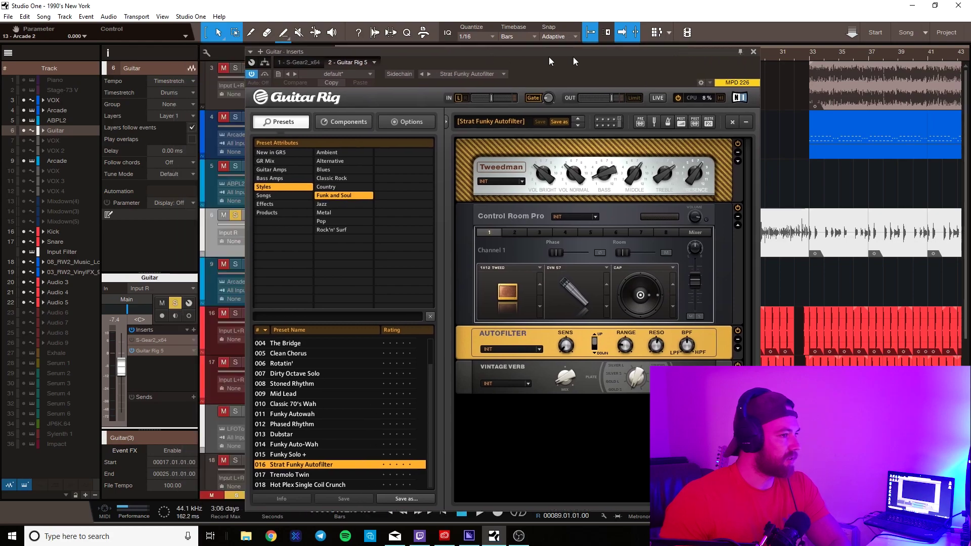
{"action": "left_click", "coordinate": [757, 46]}
{"action": "left_click", "coordinate": [238, 214]}
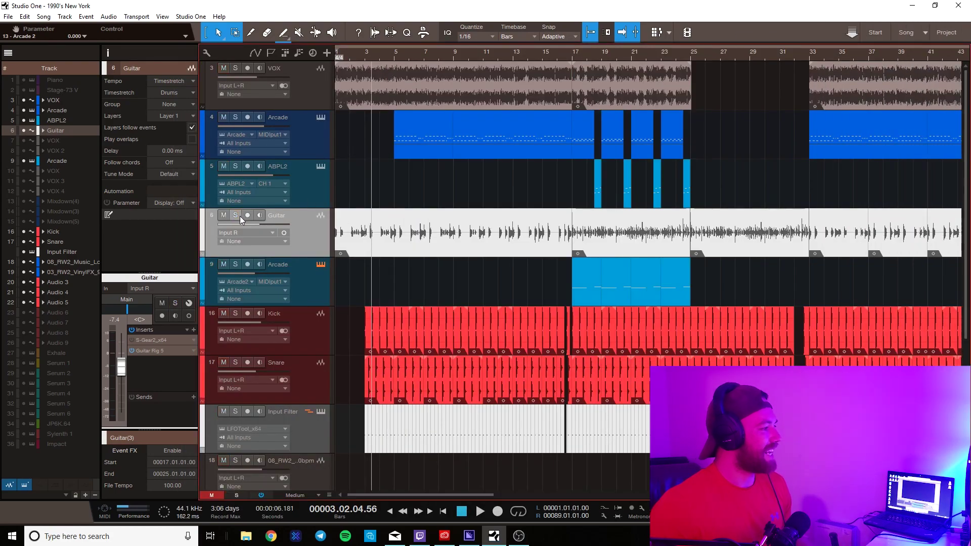
- Solo the VOX and track 4 Arcade tracks, look over the remaining tracks, and remove both solos
{"action": "scroll", "coordinate": [518, 165], "scroll_direction": "down", "scroll_amount": 5}
{"action": "scroll", "coordinate": [518, 165], "scroll_direction": "up", "scroll_amount": 5}
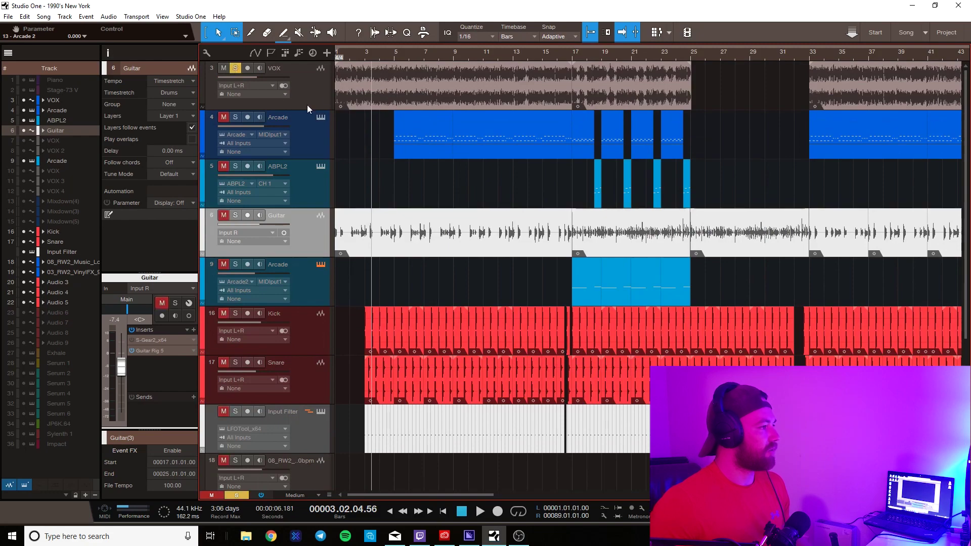
{"action": "scroll", "coordinate": [411, 140], "scroll_direction": "down", "scroll_amount": 5}
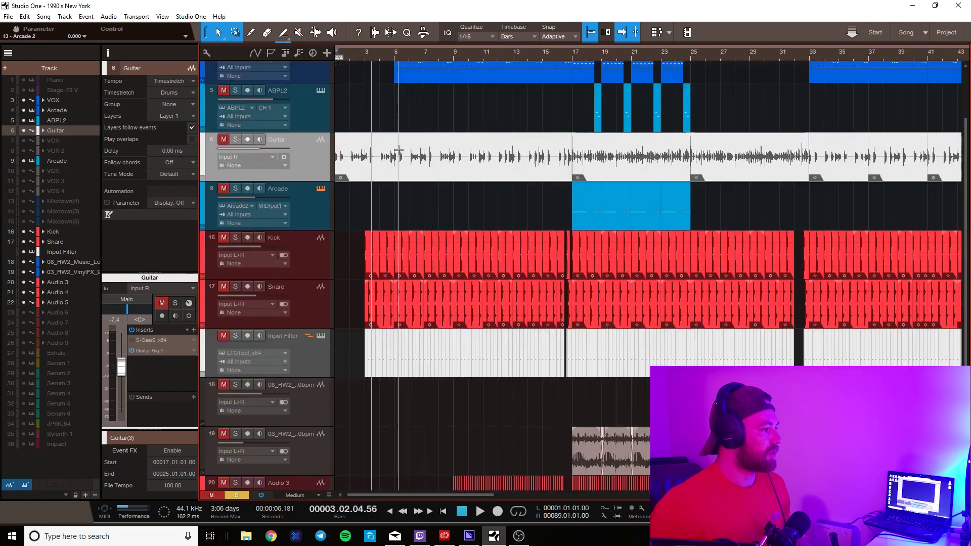
{"action": "scroll", "coordinate": [279, 219], "scroll_direction": "down", "scroll_amount": 1}
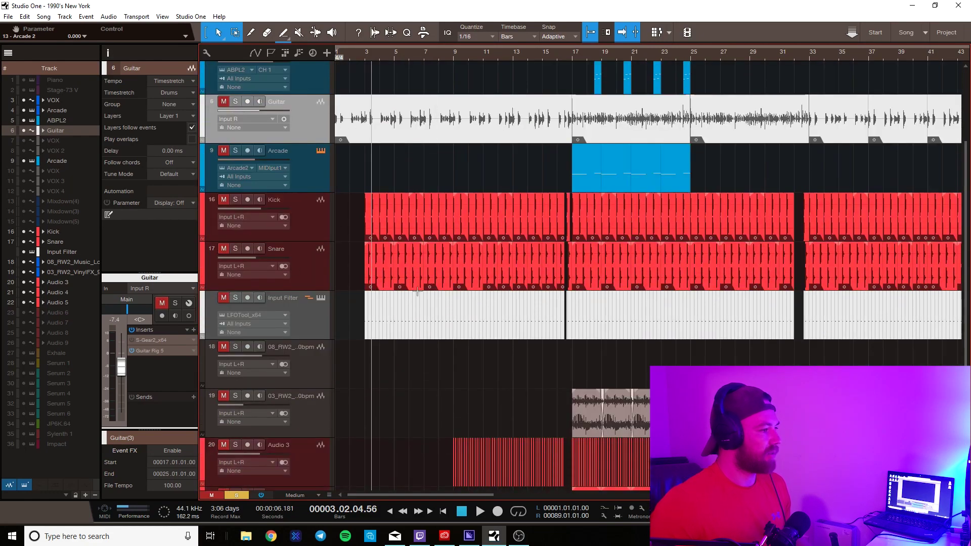
{"action": "scroll", "coordinate": [617, 192], "scroll_direction": "up", "scroll_amount": 3}
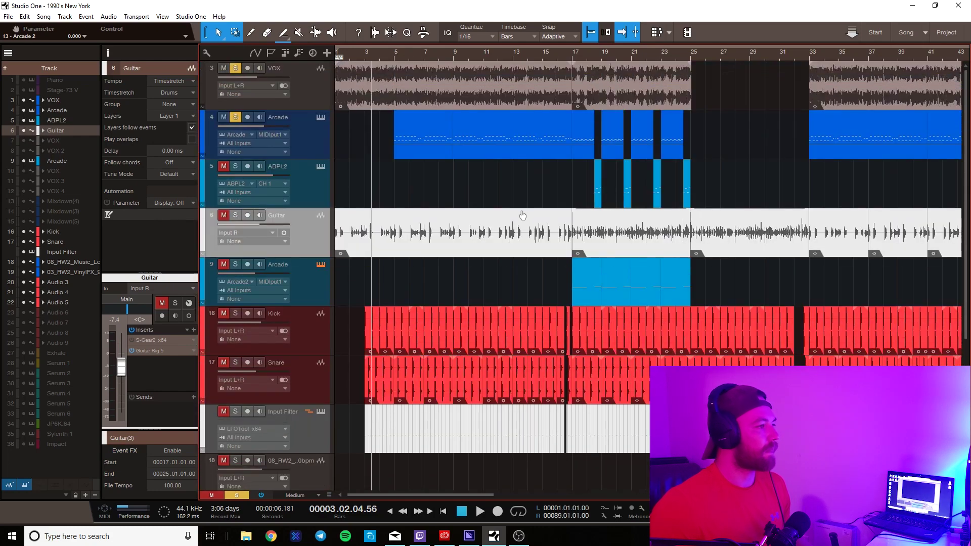
{"action": "left_click", "coordinate": [236, 117]}
{"action": "left_click", "coordinate": [235, 68]}
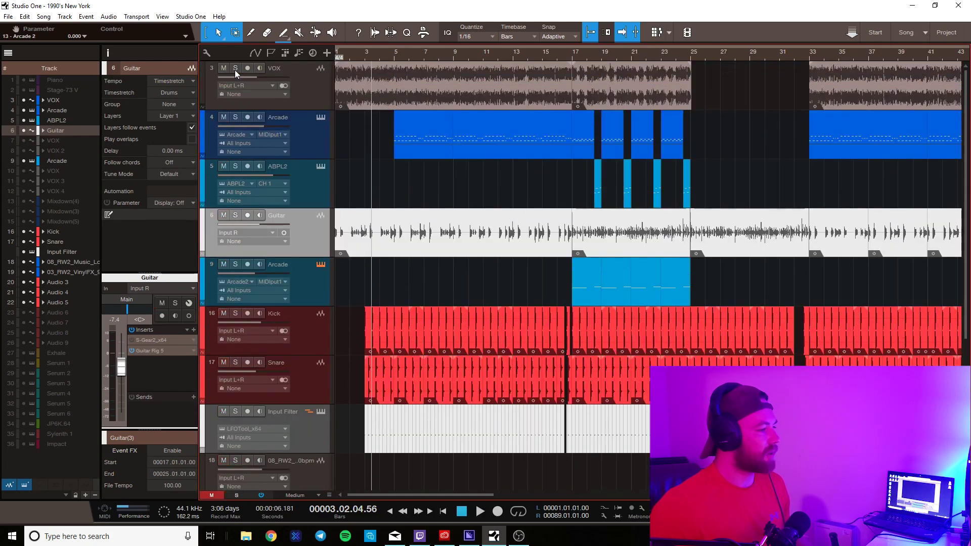
{"action": "scroll", "coordinate": [538, 192], "scroll_direction": "down", "scroll_amount": 5}
{"action": "scroll", "coordinate": [550, 409], "scroll_direction": "up", "scroll_amount": 5}
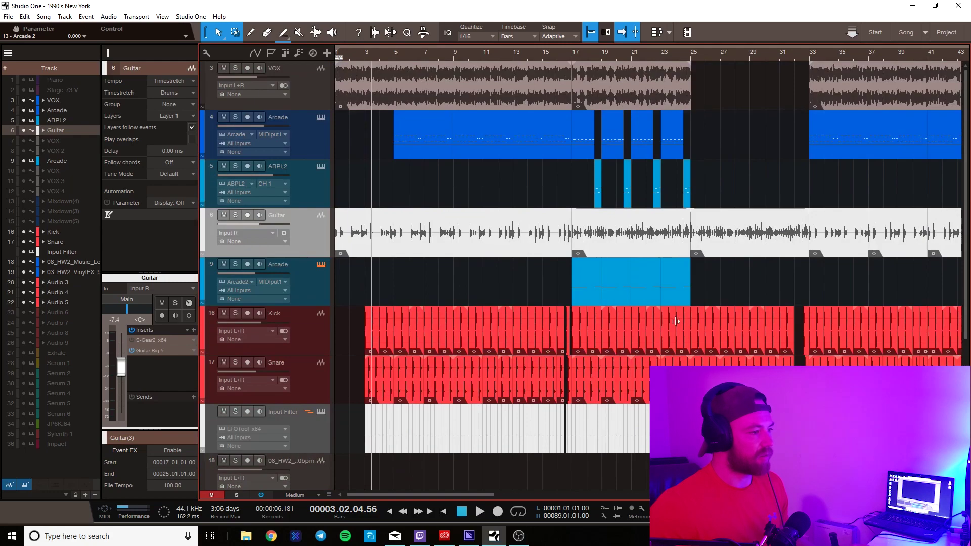
- Play the full 1990's New York arrangement from the beginning of the song and stop in bar 21
{"action": "key", "text": "w"}
{"action": "key", "text": "w"}
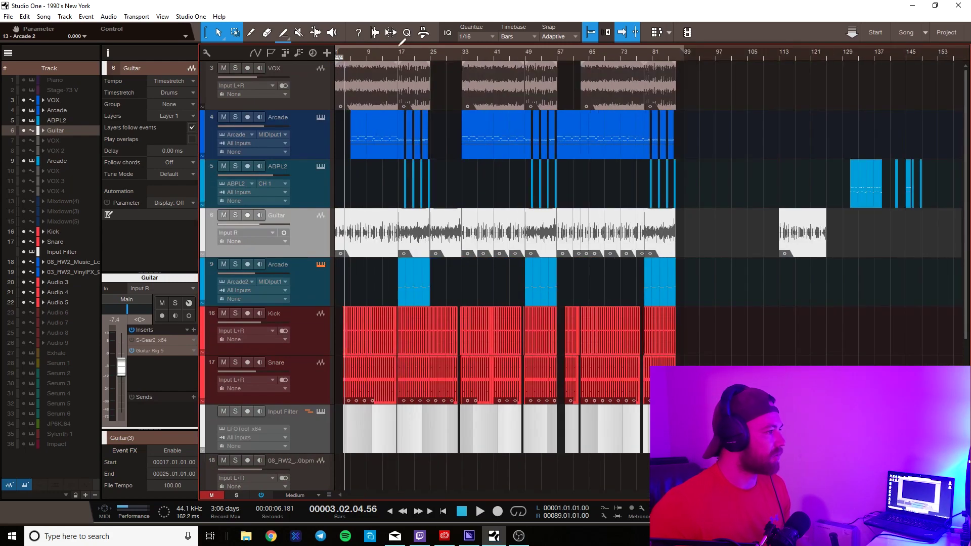
{"action": "key", "text": "Home"}
{"action": "key", "text": "space"}
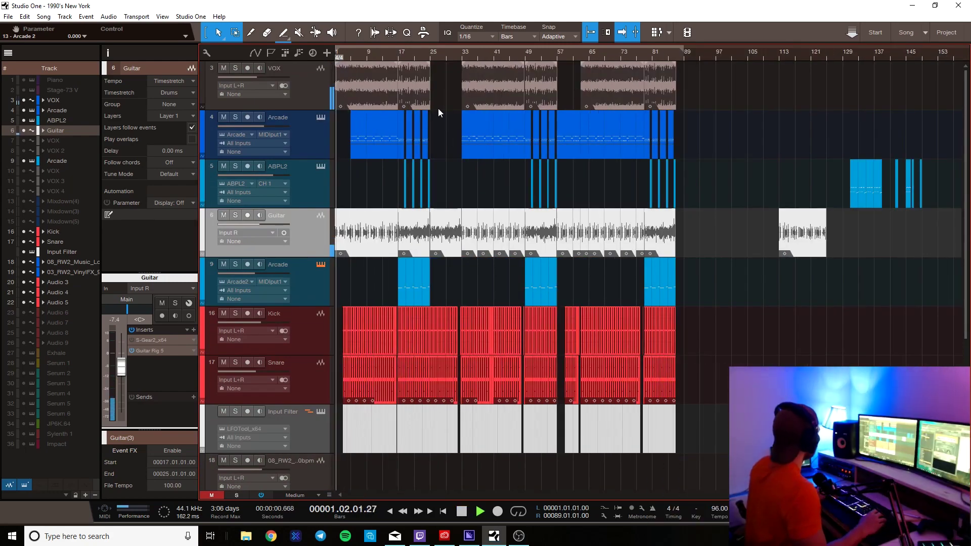
{"action": "key", "text": "ctrl+s"}
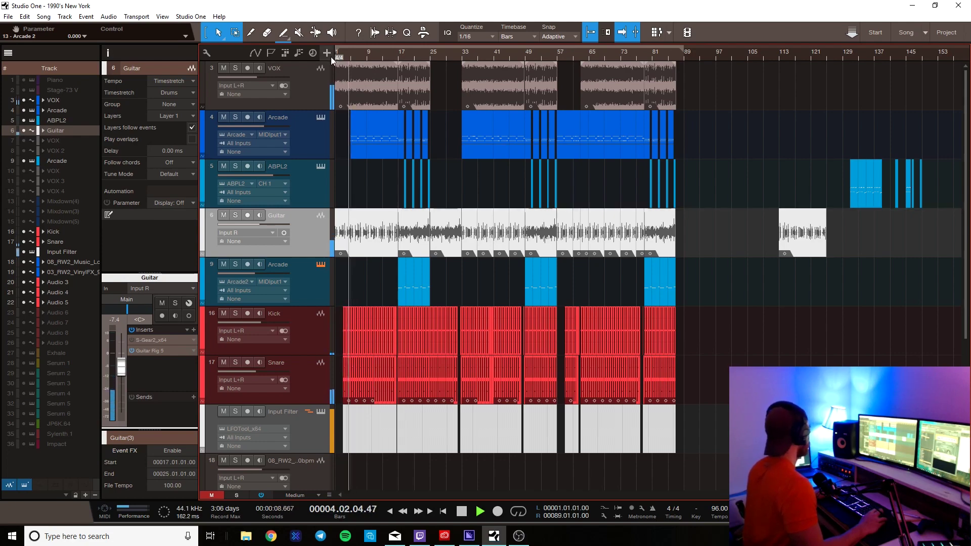
{"action": "scroll", "coordinate": [353, 54], "scroll_direction": "up", "scroll_amount": 5}
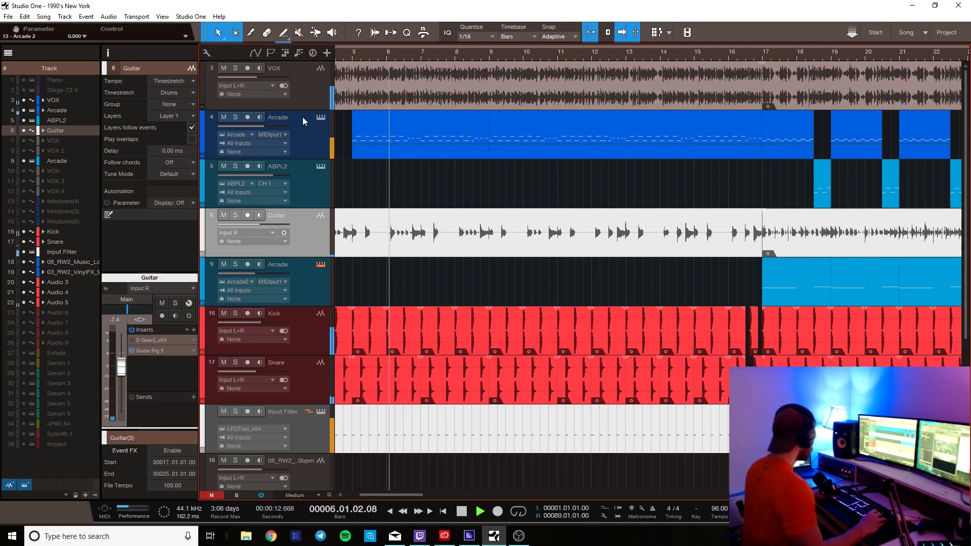
{"action": "left_click_drag", "start_coordinate": [409, 488], "coordinate": [395, 491]}
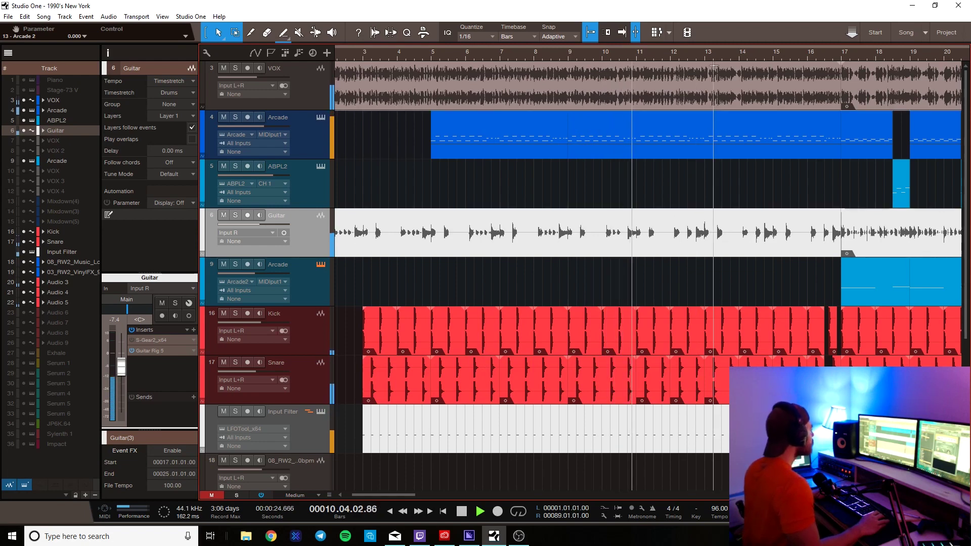
{"action": "key", "text": "w"}
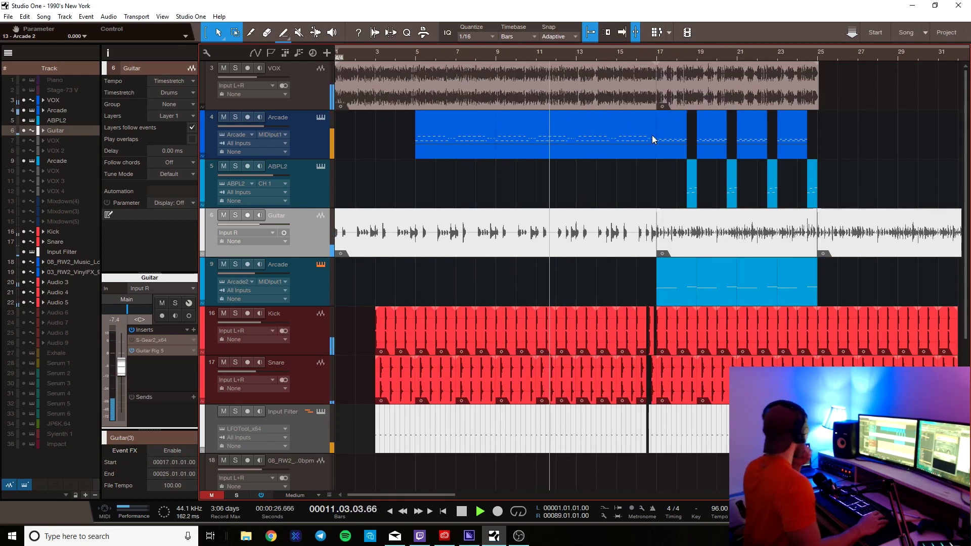
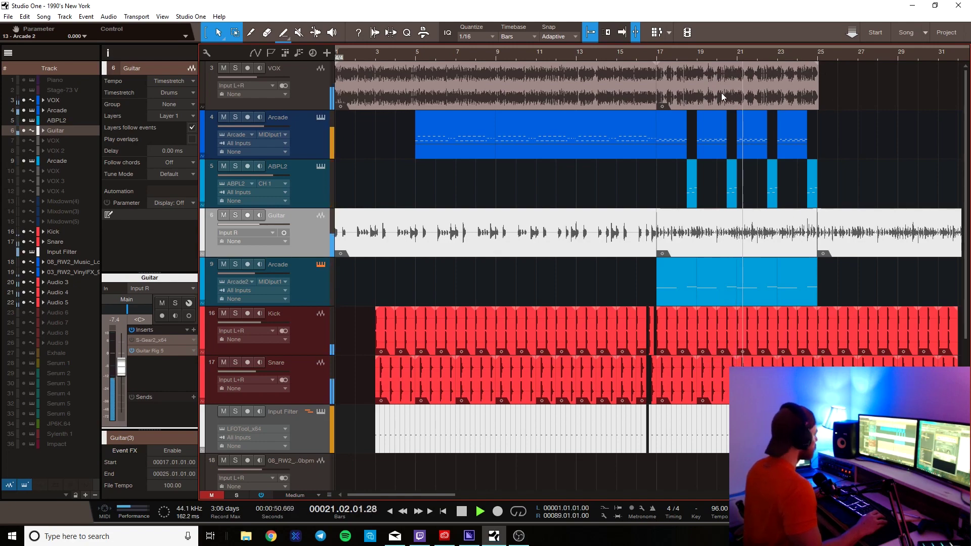
{"action": "key", "text": "ctrl+s"}
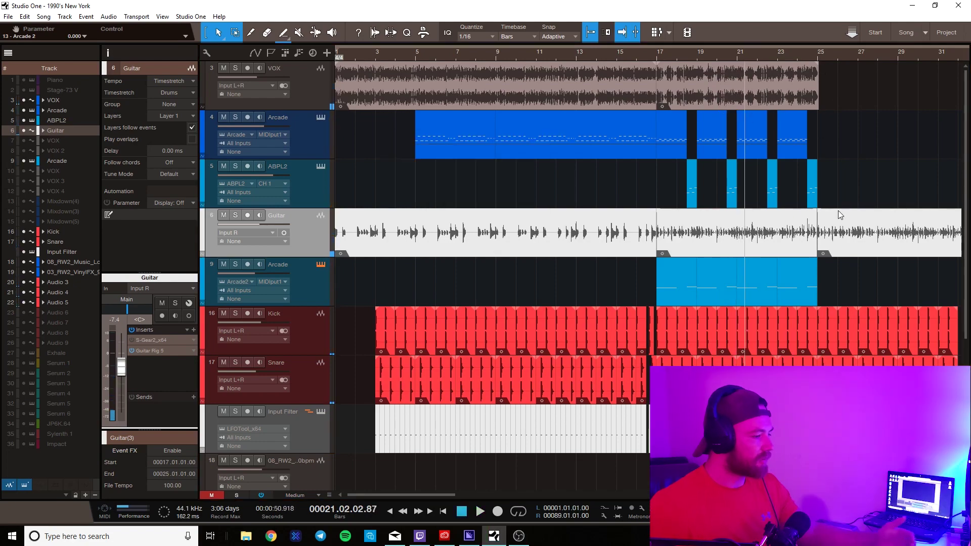
- Look over the drum and effect tracks, and set the arrangement's track height to Normal
{"action": "scroll", "coordinate": [675, 100], "scroll_direction": "down", "scroll_amount": 5}
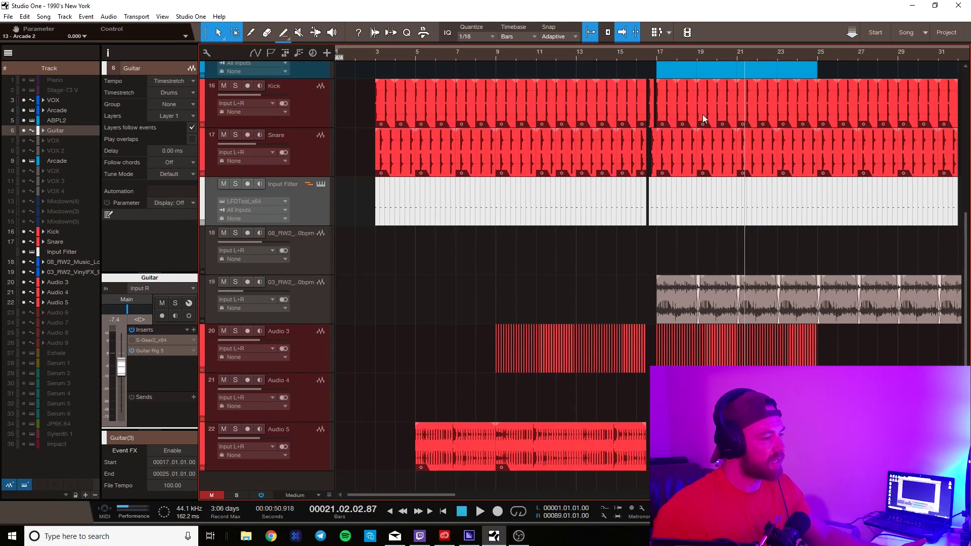
{"action": "scroll", "coordinate": [702, 114], "scroll_direction": "up", "scroll_amount": 5}
{"action": "scroll", "coordinate": [785, 238], "scroll_direction": "down", "scroll_amount": 3}
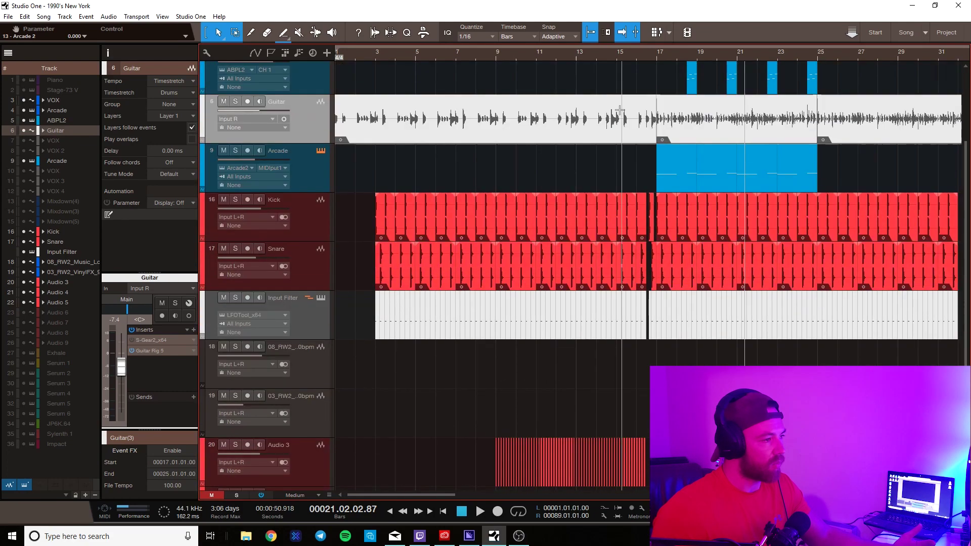
{"action": "key", "text": "shift+w"}
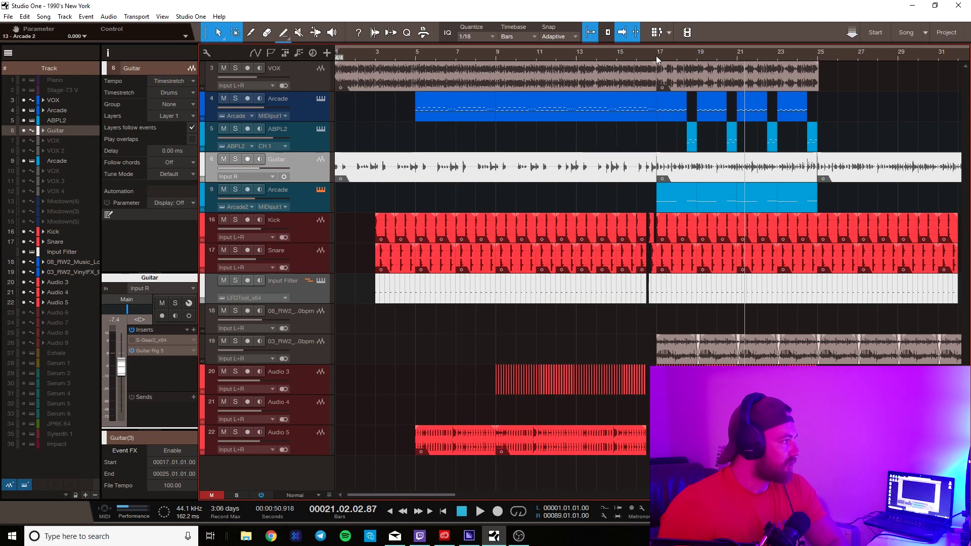
- Play the full mix from late in bar 23 through the section without vocals, and stop in bar 33
{"action": "left_click", "coordinate": [787, 50]}
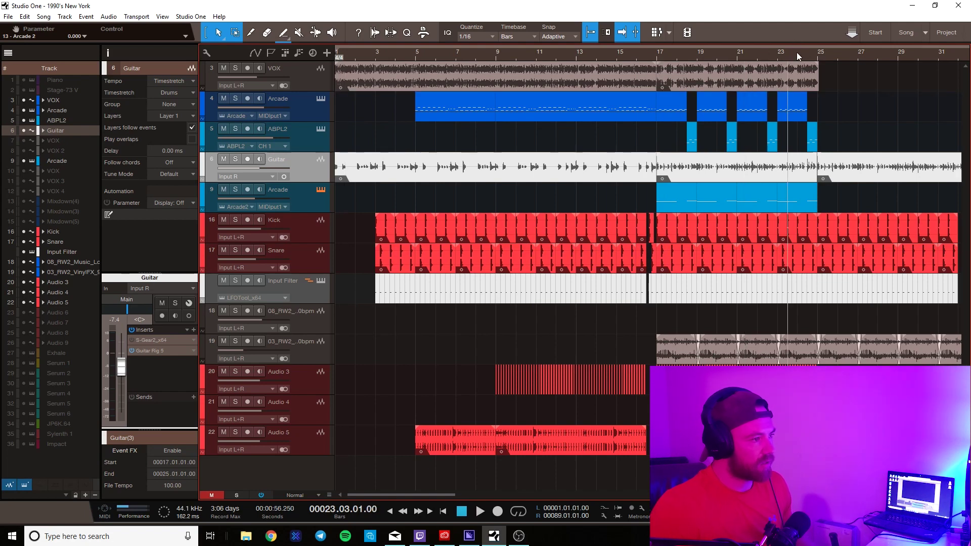
{"action": "left_click", "coordinate": [796, 52]}
{"action": "key", "text": "space"}
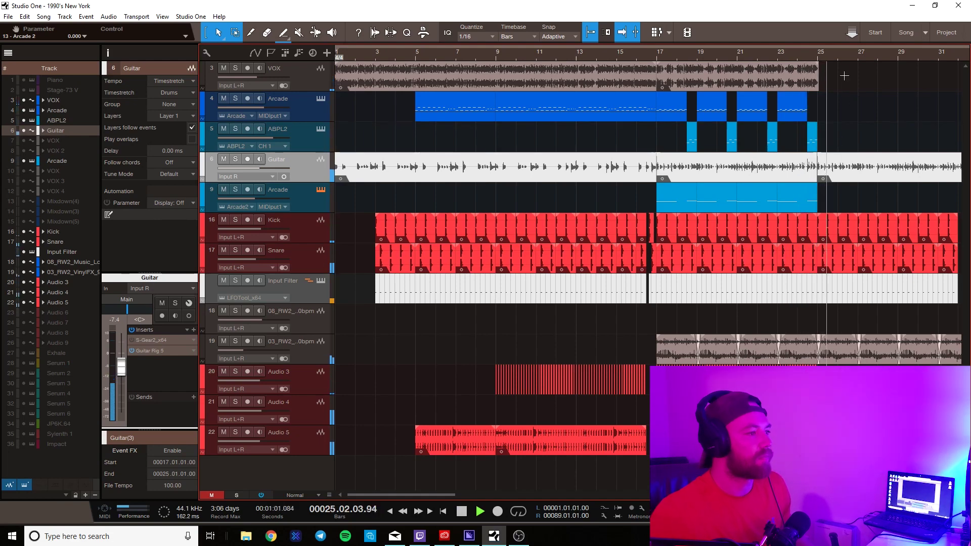
{"action": "key", "text": "q"}
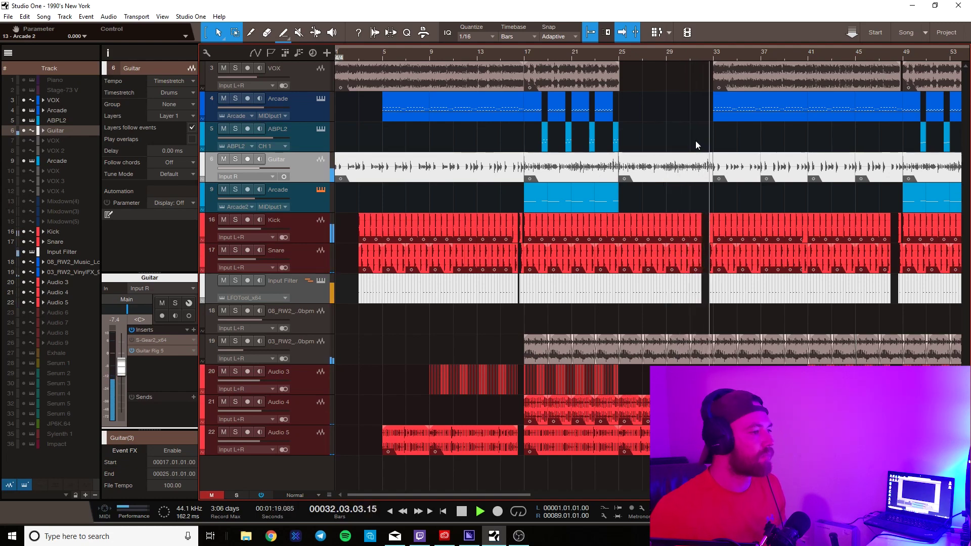
{"action": "key", "text": "space"}
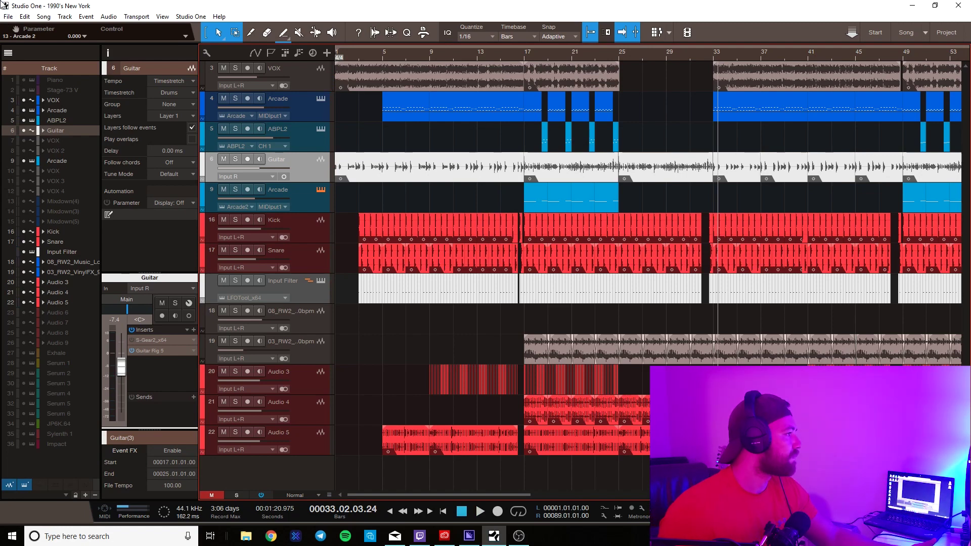
- Close the 1990's New York song and open the recent song If Jupiter had Beats
{"action": "left_click", "coordinate": [3, 18]}
{"action": "left_click", "coordinate": [20, 63]}
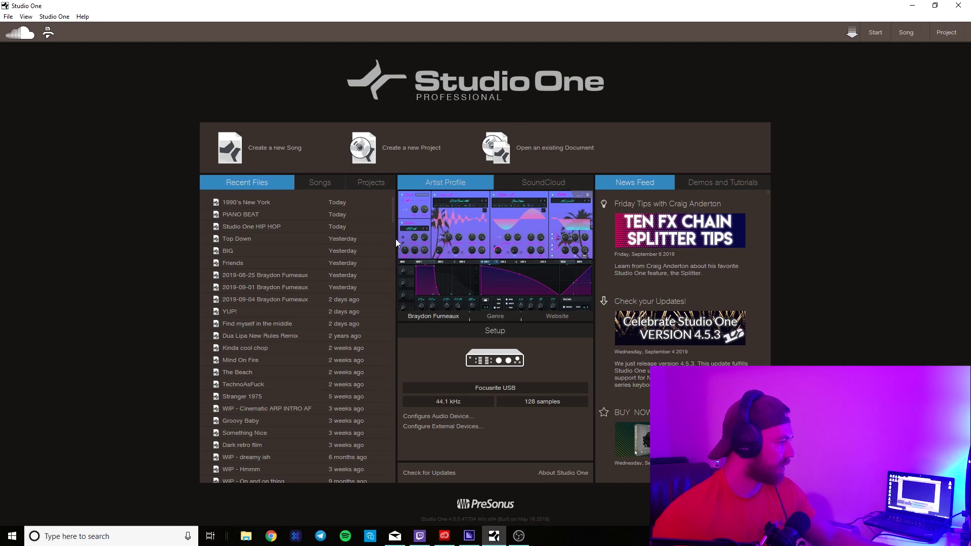
{"action": "scroll", "coordinate": [323, 268], "scroll_direction": "down", "scroll_amount": 4}
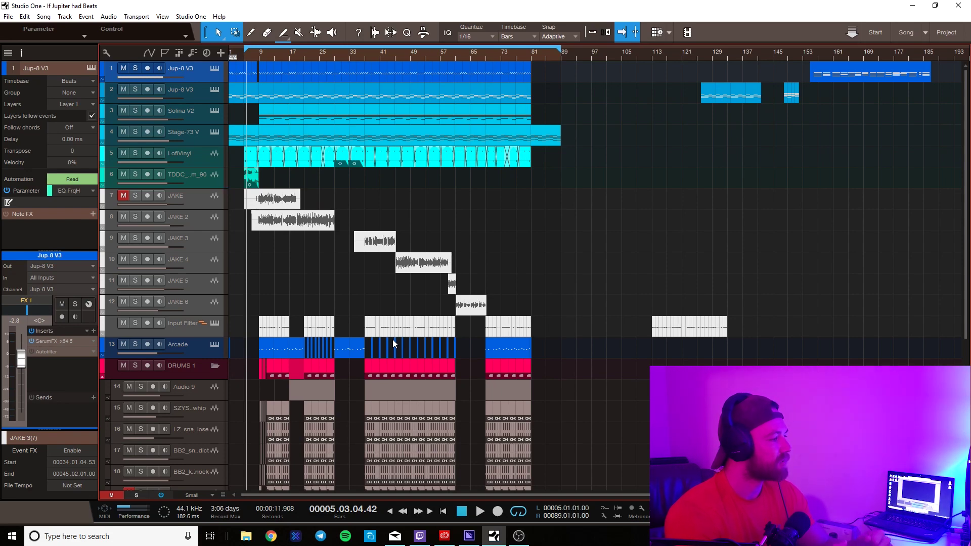
- During playback of the song intro, lower the volume of track 6, the TDDC crackle track, to -2.0 dB
{"action": "scroll", "coordinate": [392, 338], "scroll_direction": "down", "scroll_amount": 5}
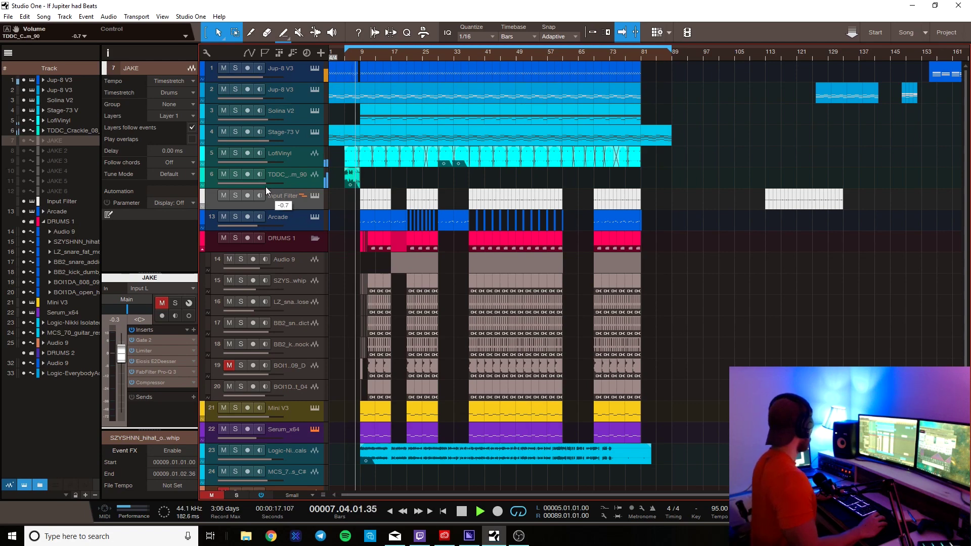
{"action": "mouse_move", "coordinate": [265, 195]}
{"action": "scroll", "coordinate": [266, 195], "scroll_direction": "down", "scroll_amount": 1}
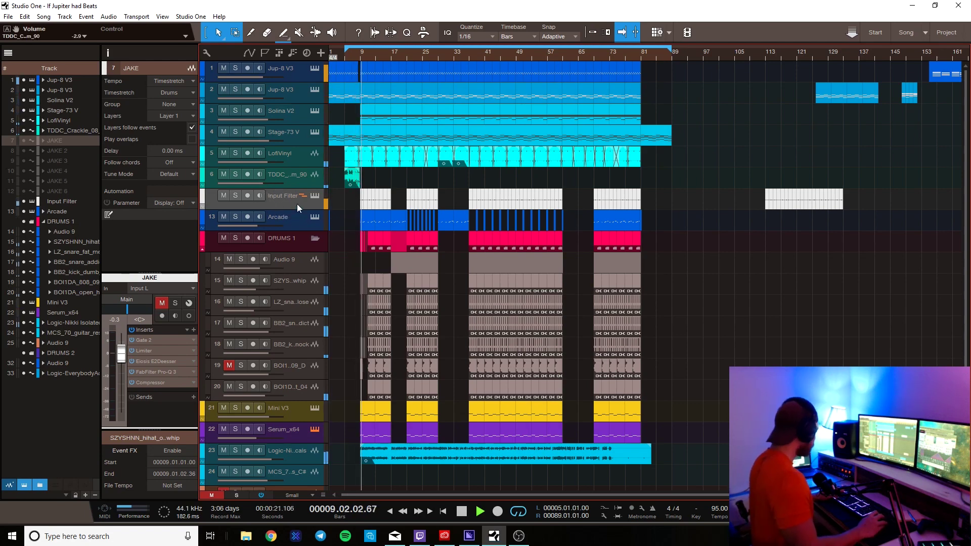
- Look over the remaining tracks during playback, collapse the DRUMS 1 folder, and stop in bar 22
{"action": "scroll", "coordinate": [343, 329], "scroll_direction": "down", "scroll_amount": 4}
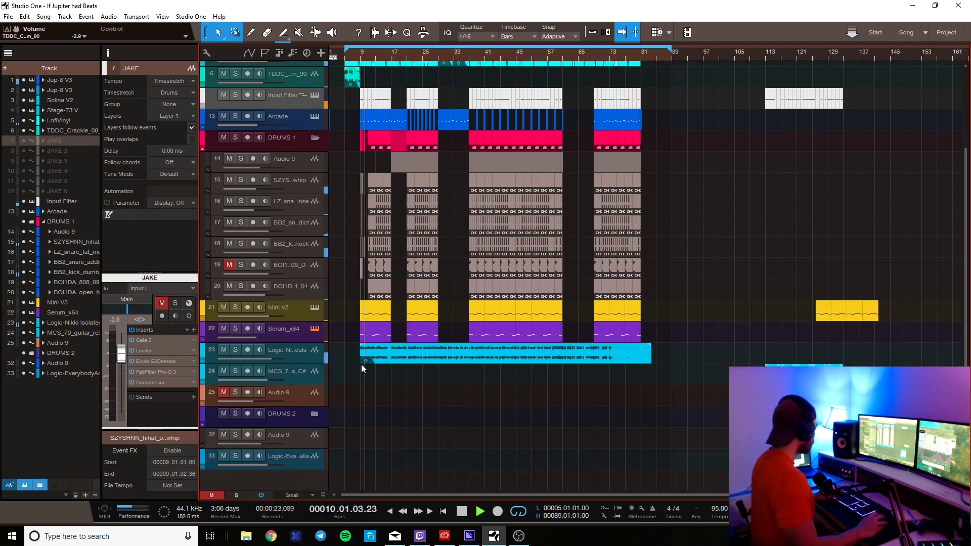
{"action": "scroll", "coordinate": [686, 248], "scroll_direction": "up", "scroll_amount": 4}
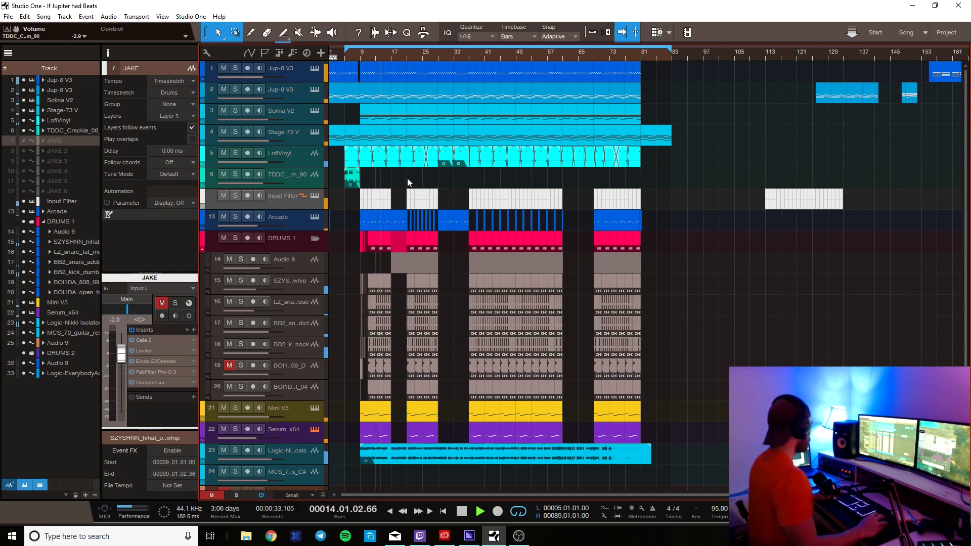
{"action": "left_click", "coordinate": [315, 239]}
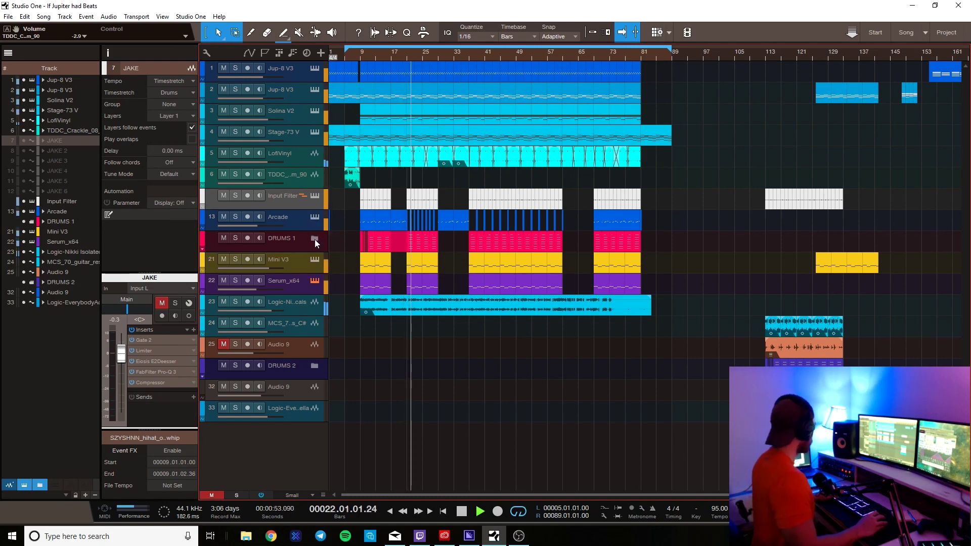
{"action": "key", "text": "space"}
{"action": "key", "text": "ctrl+s"}
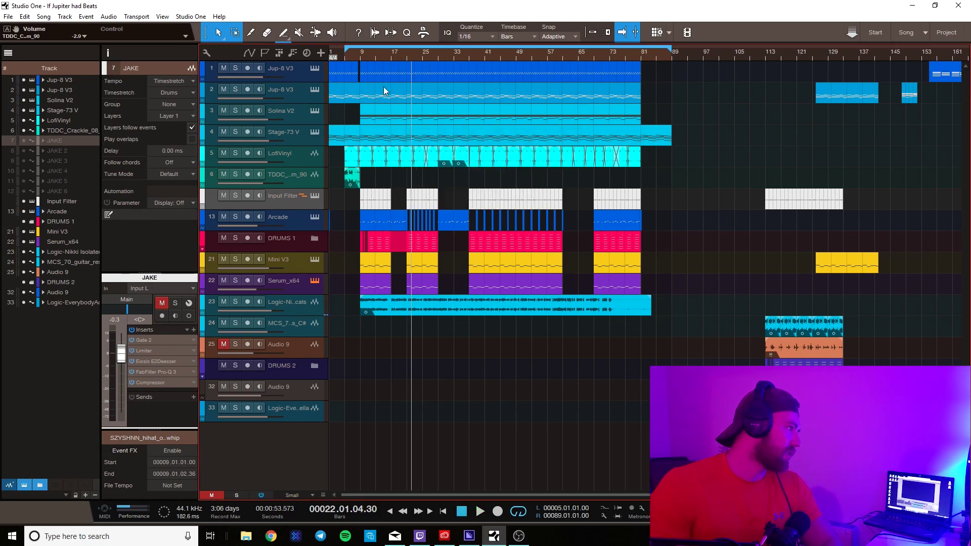
- Expand the DRUMS 1 folder to show its drum tracks and place the playback cursor just before bar 9
{"action": "left_click_drag", "start_coordinate": [346, 55], "coordinate": [355, 48]}
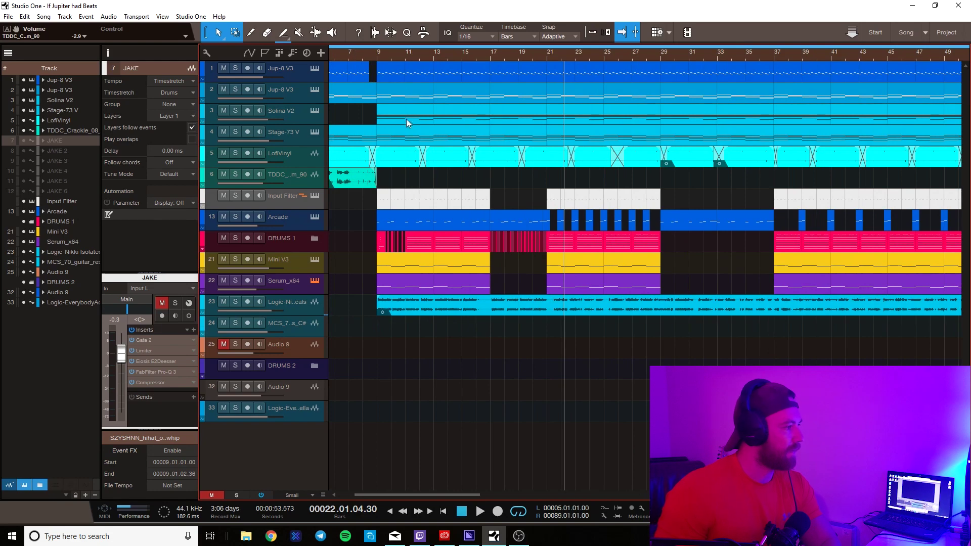
{"action": "left_click", "coordinate": [314, 238]}
{"action": "scroll", "coordinate": [455, 182], "scroll_direction": "down", "scroll_amount": 4}
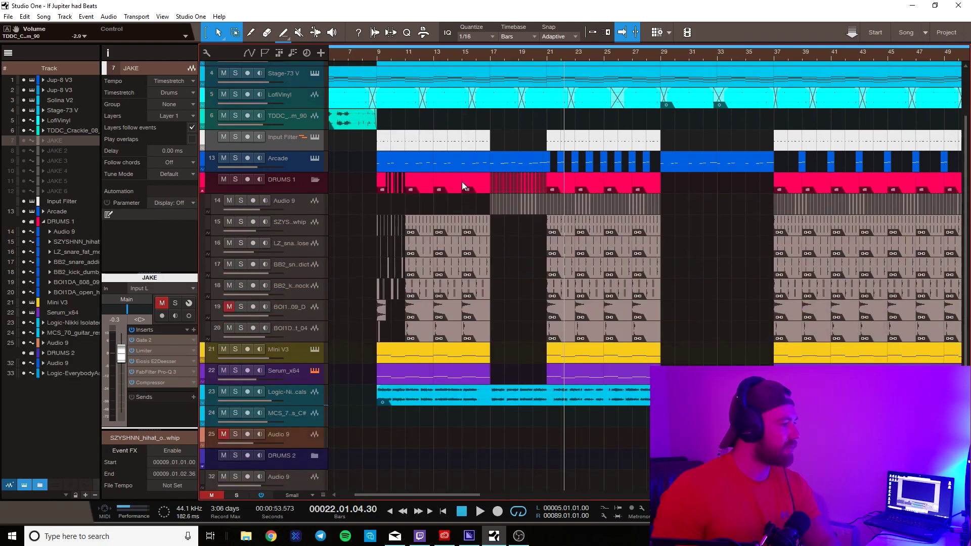
{"action": "left_click", "coordinate": [379, 55]}
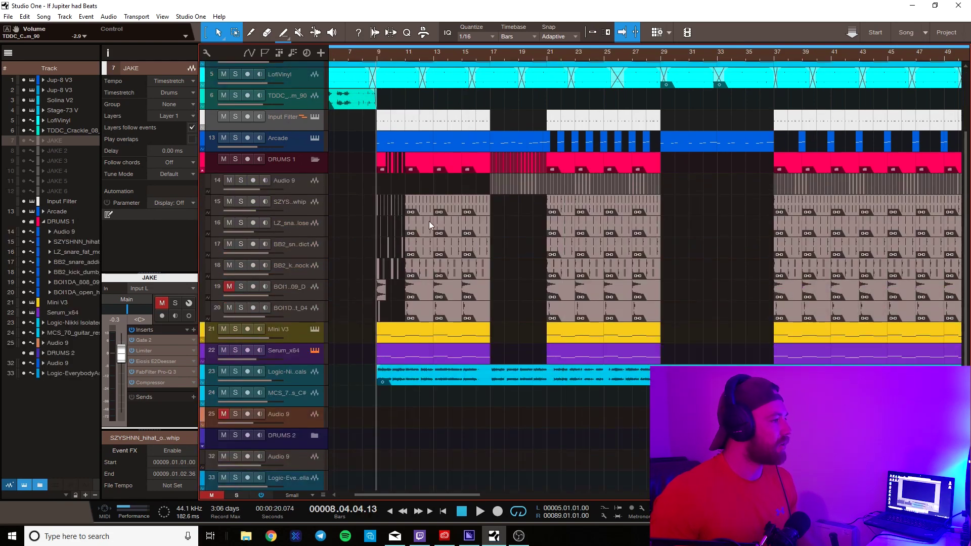
{"action": "scroll", "coordinate": [435, 166], "scroll_direction": "up", "scroll_amount": 4}
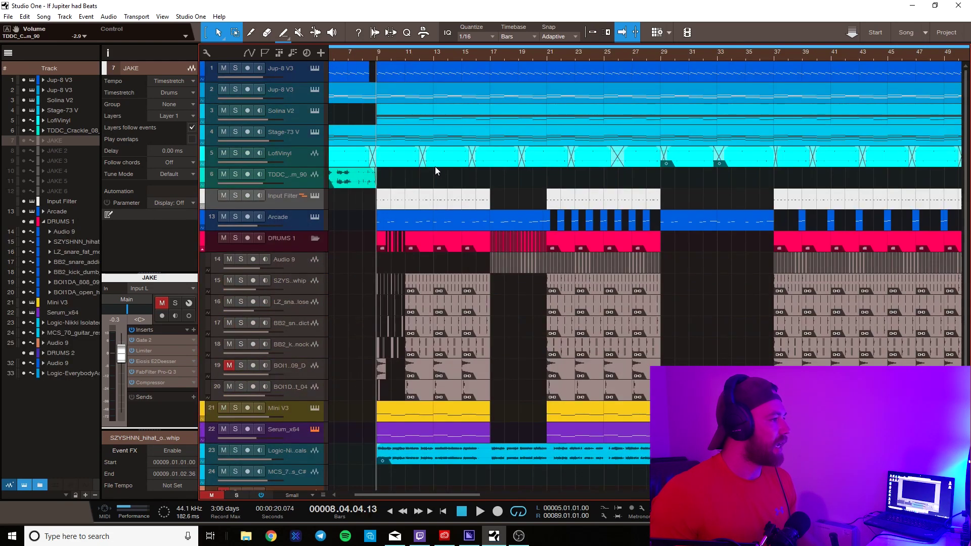
- Audition the track 2 Jup-8 V3 soloed up to bar 12, and examine its instrument's Tranquility preset
{"action": "left_click", "coordinate": [236, 88]}
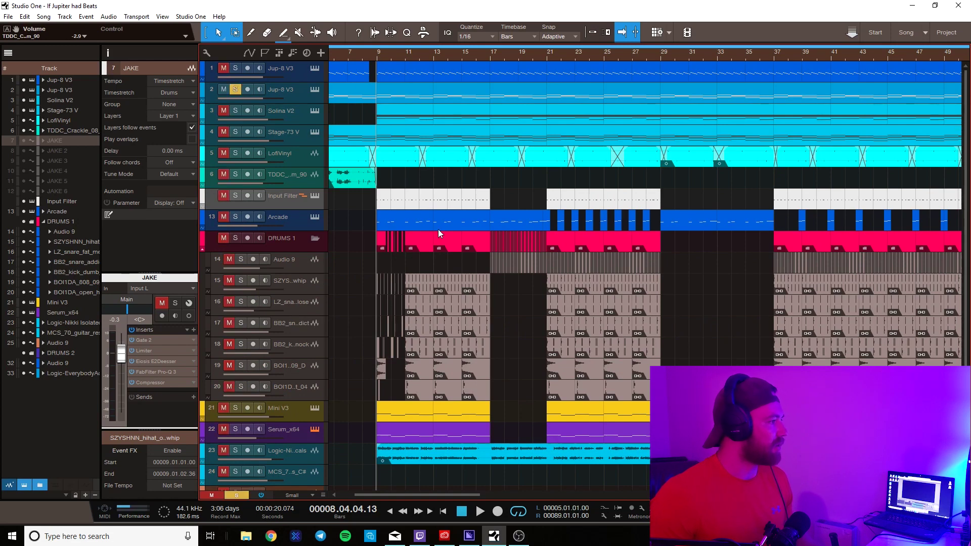
{"action": "key", "text": "space"}
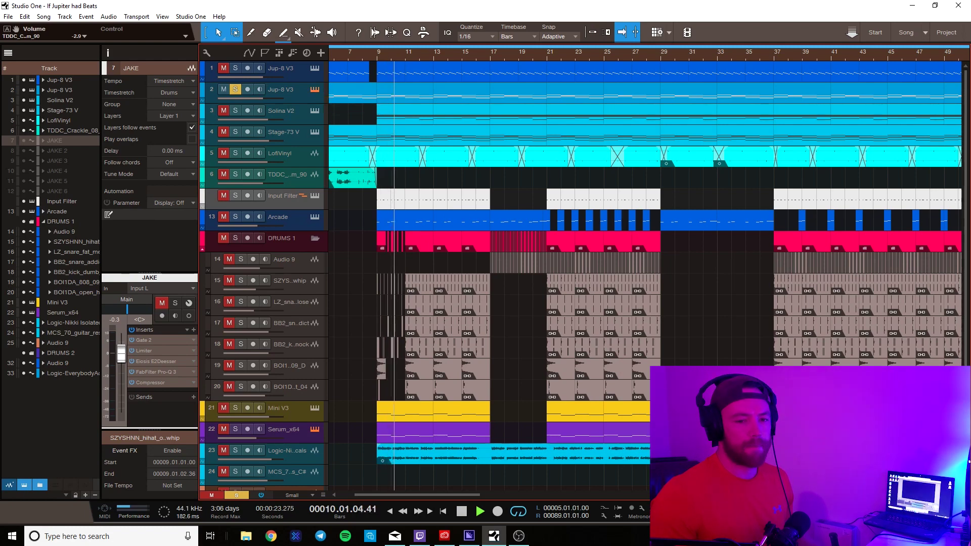
{"action": "left_click", "coordinate": [314, 89]}
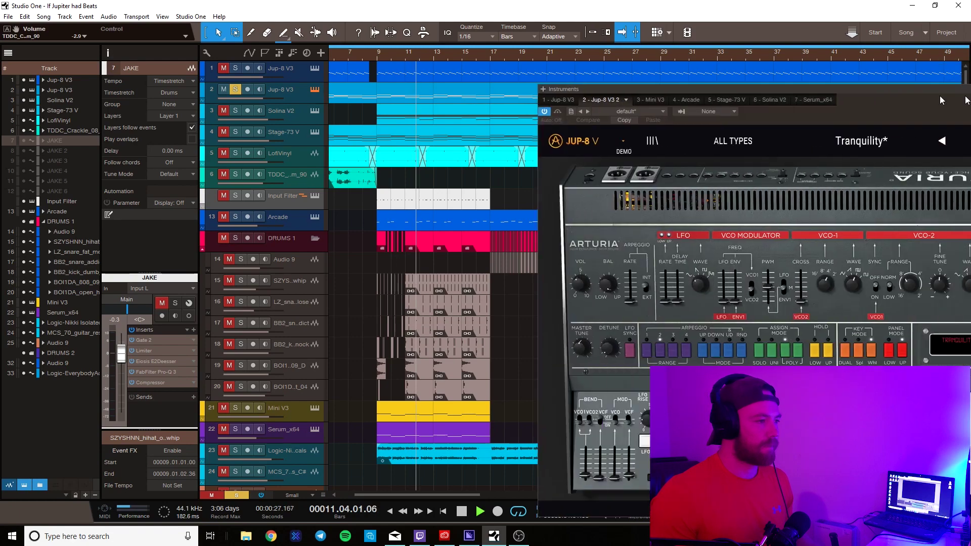
{"action": "left_click_drag", "start_coordinate": [583, 65], "coordinate": [495, 71]}
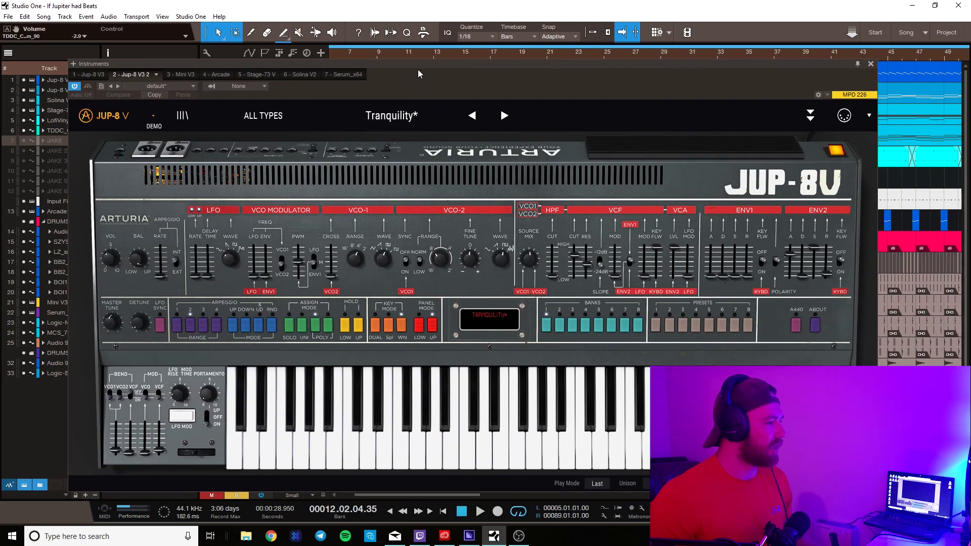
{"action": "left_click_drag", "start_coordinate": [418, 69], "coordinate": [435, 70]}
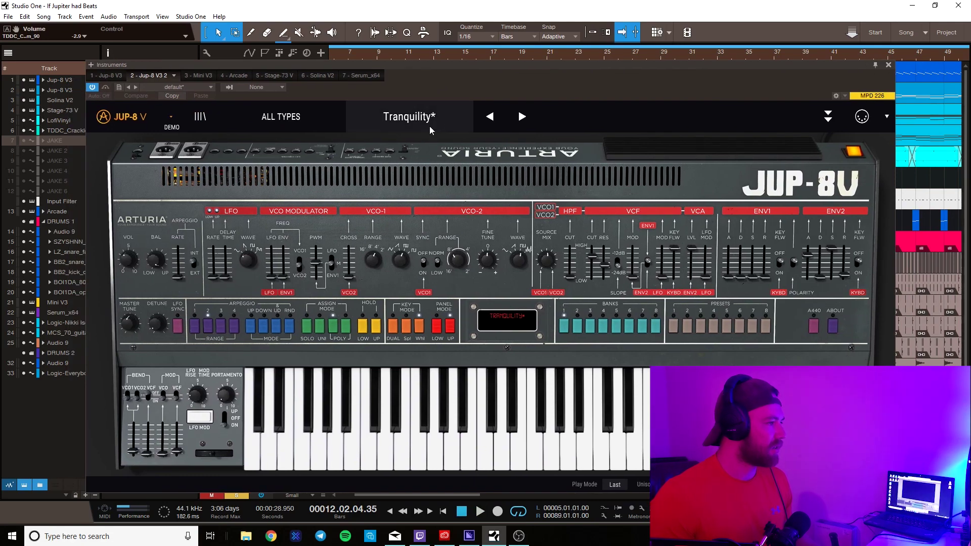
{"action": "left_click_drag", "start_coordinate": [440, 82], "coordinate": [970, 100]}
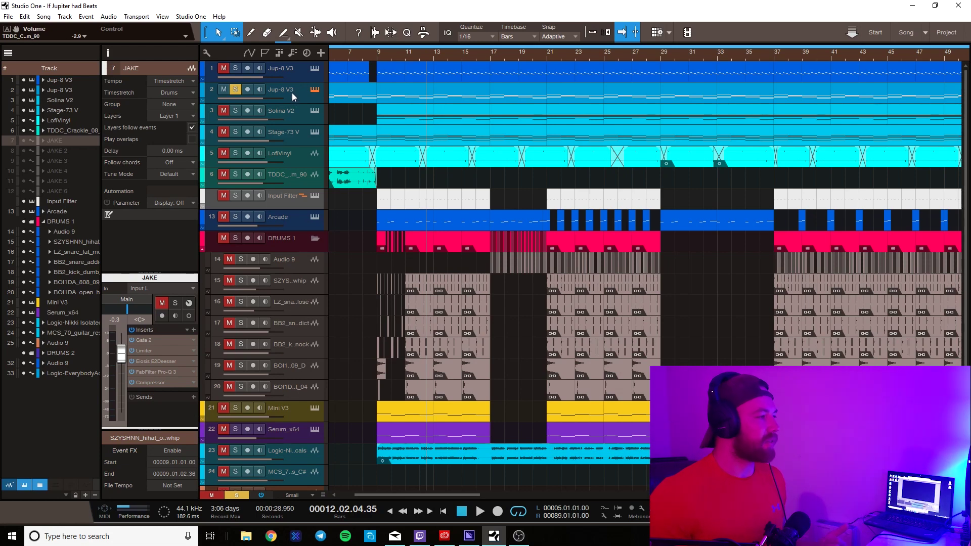
- Audition the track 4 Stage-73 V soloed from just before bar 9 into bar 14, and examine its instrument during playback
{"action": "left_click", "coordinate": [237, 132]}
{"action": "left_click", "coordinate": [236, 90]}
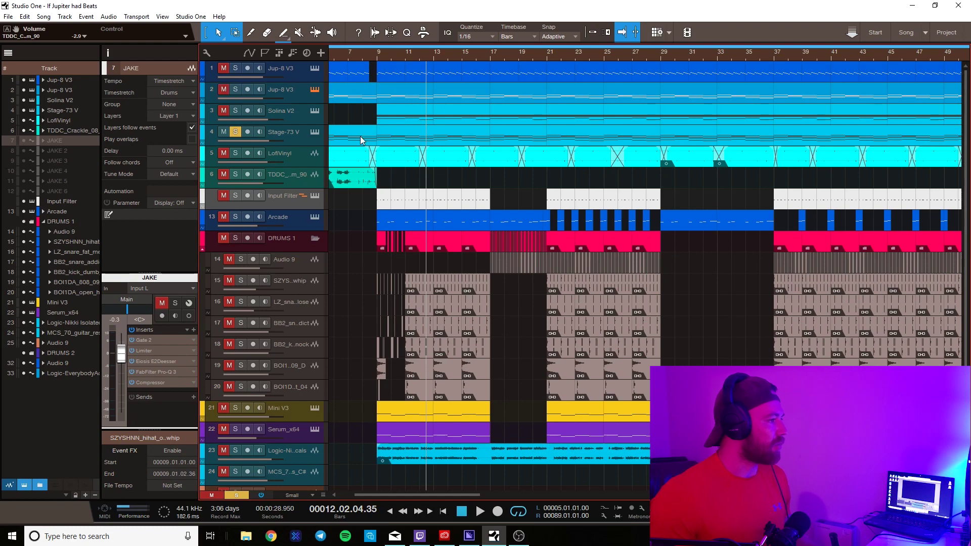
{"action": "left_click", "coordinate": [375, 54]}
{"action": "key", "text": "space"}
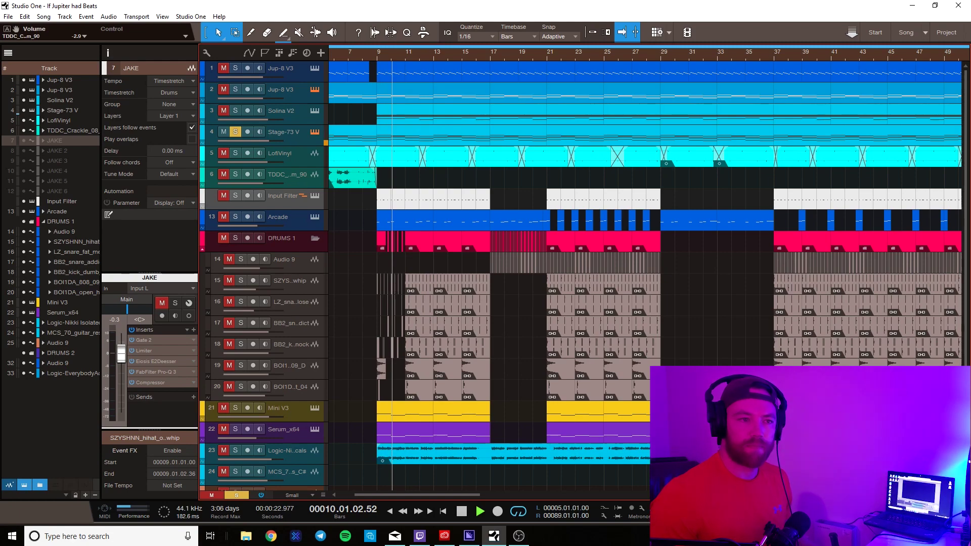
{"action": "key", "text": "F11"}
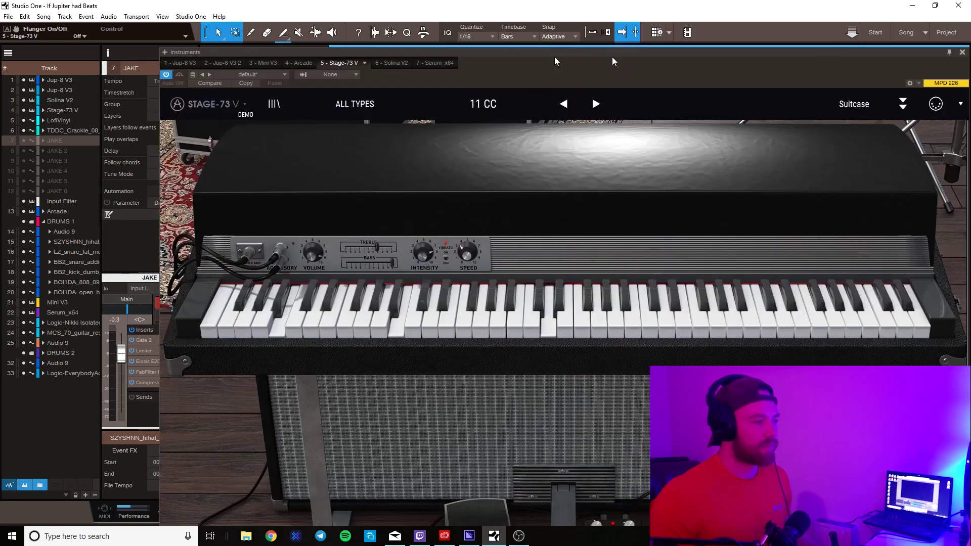
{"action": "left_click_drag", "start_coordinate": [612, 58], "coordinate": [588, 43]}
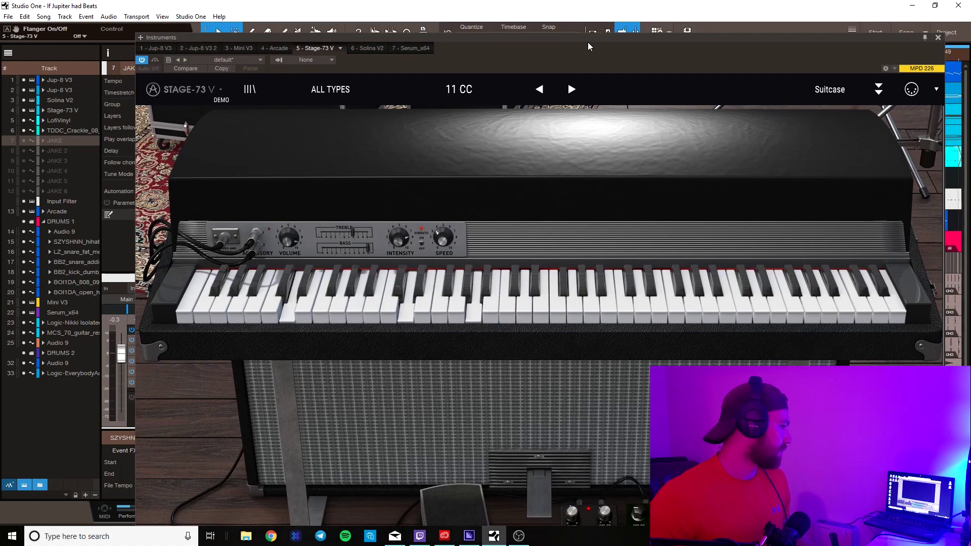
{"action": "key", "text": "F11"}
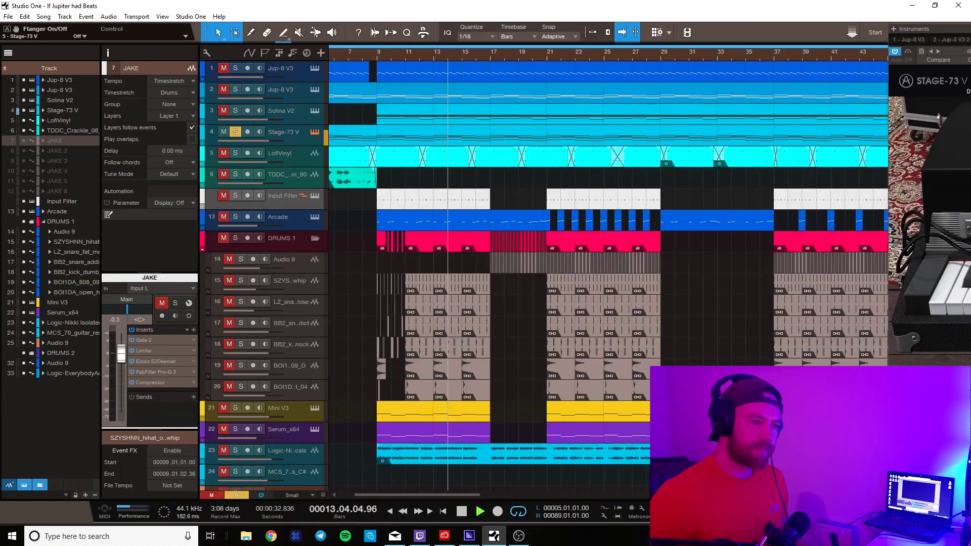
{"action": "key", "text": "space"}
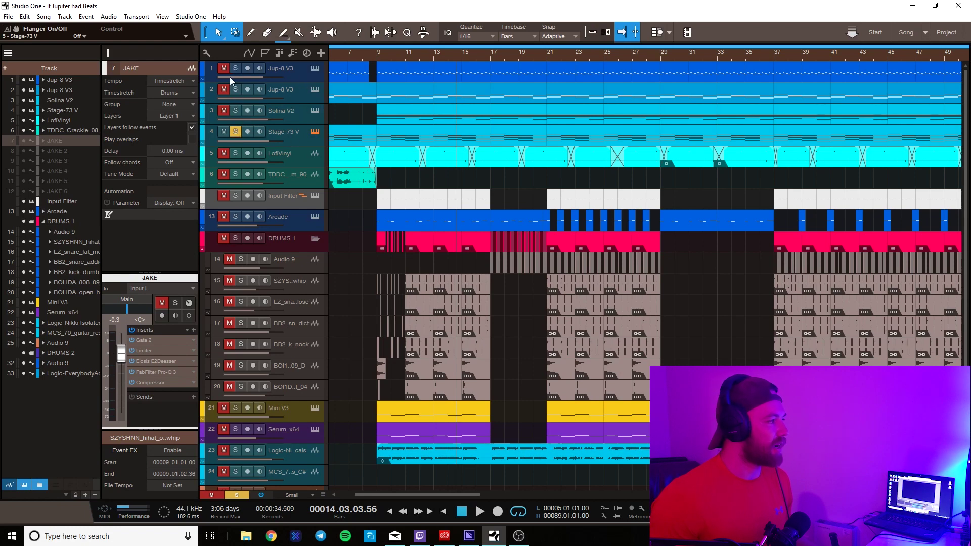
- Audition the track 1 Jup-8 V3 soloed from bar 9 through bar 11, and examine its instrument's Arpmood preset
{"action": "left_click", "coordinate": [238, 131]}
{"action": "left_click", "coordinate": [233, 70]}
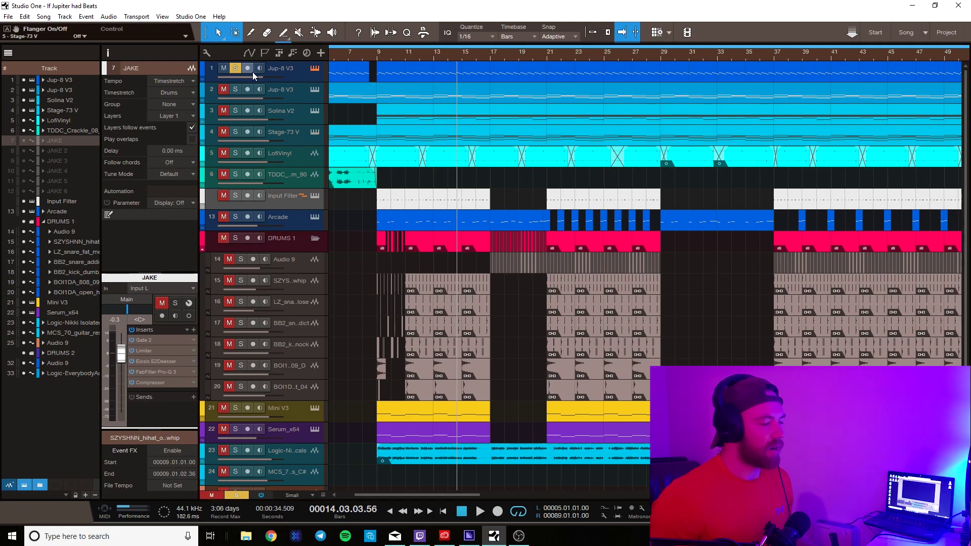
{"action": "left_click", "coordinate": [315, 68]}
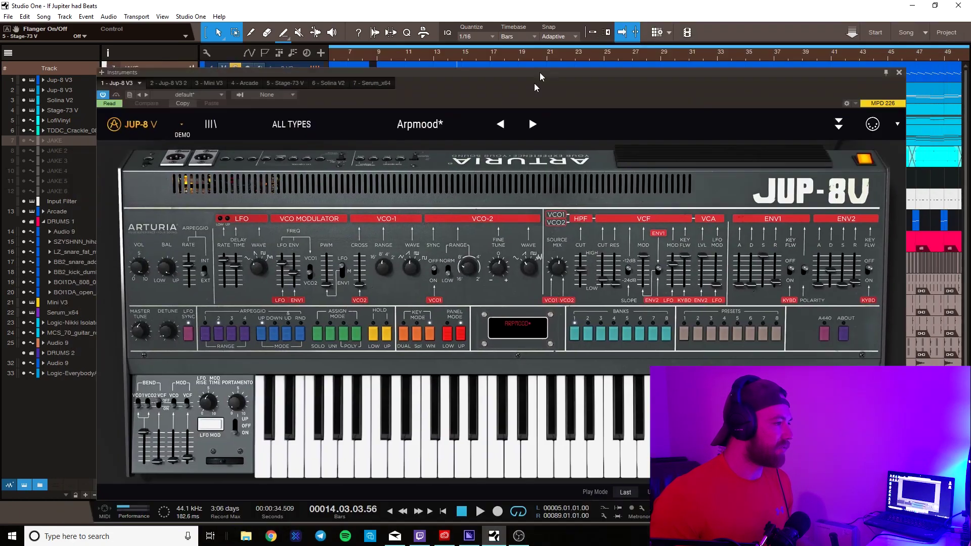
{"action": "left_click_drag", "start_coordinate": [540, 76], "coordinate": [965, 21]}
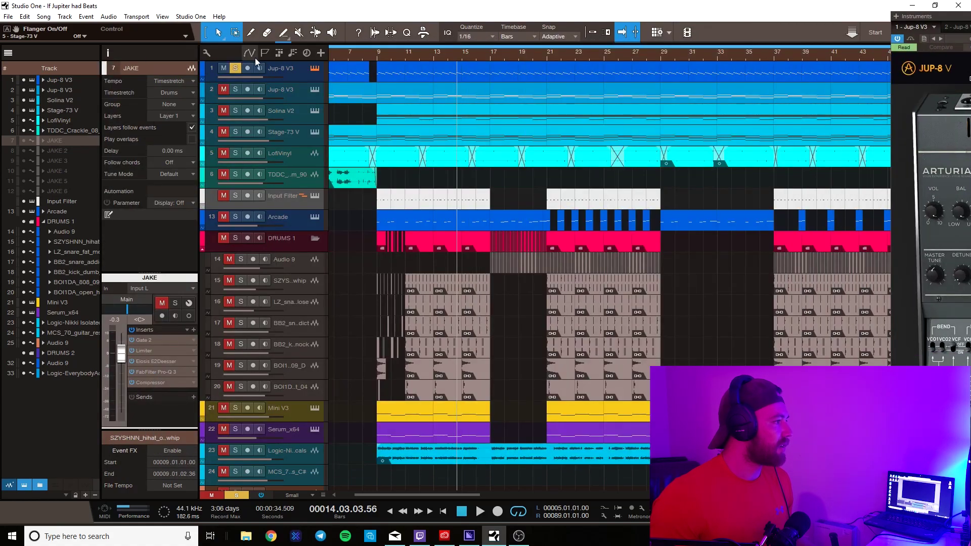
{"action": "left_click", "coordinate": [377, 50]}
{"action": "key", "text": "space"}
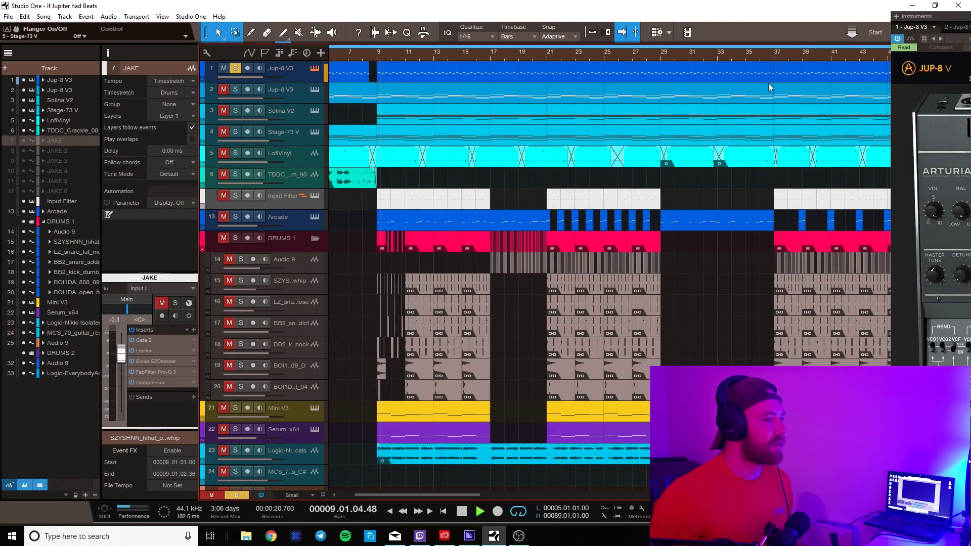
{"action": "key", "text": "F11"}
{"action": "left_click_drag", "start_coordinate": [638, 52], "coordinate": [583, 65]}
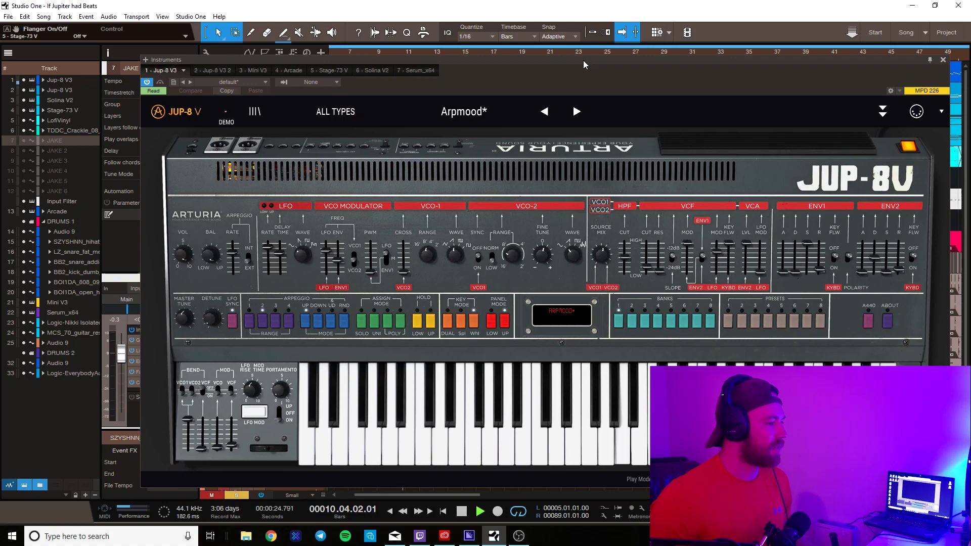
{"action": "left_click_drag", "start_coordinate": [583, 59], "coordinate": [970, 56]}
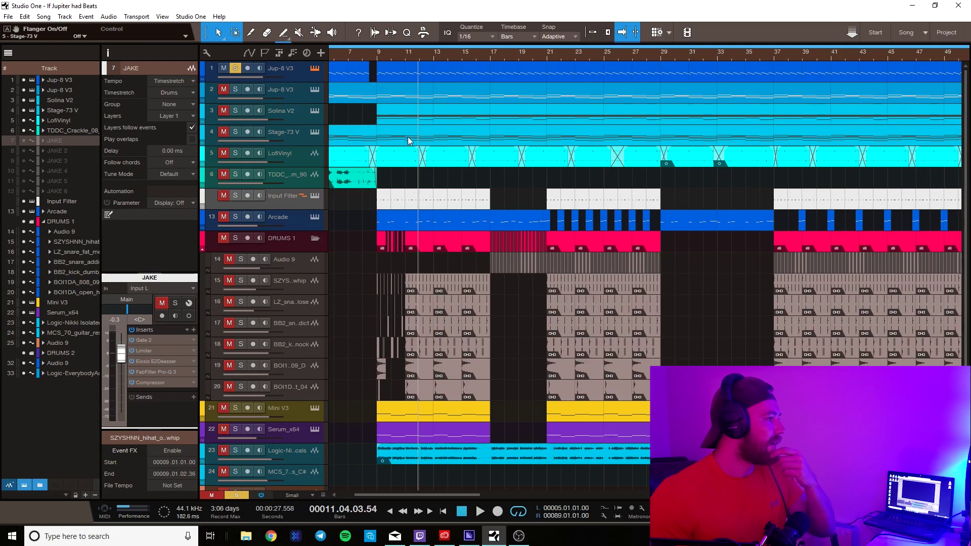
- Examine the notes of the track 1 Jup-8 V3 part at bar 9 in the note editor, and close the editor
{"action": "double_click", "coordinate": [388, 72]}
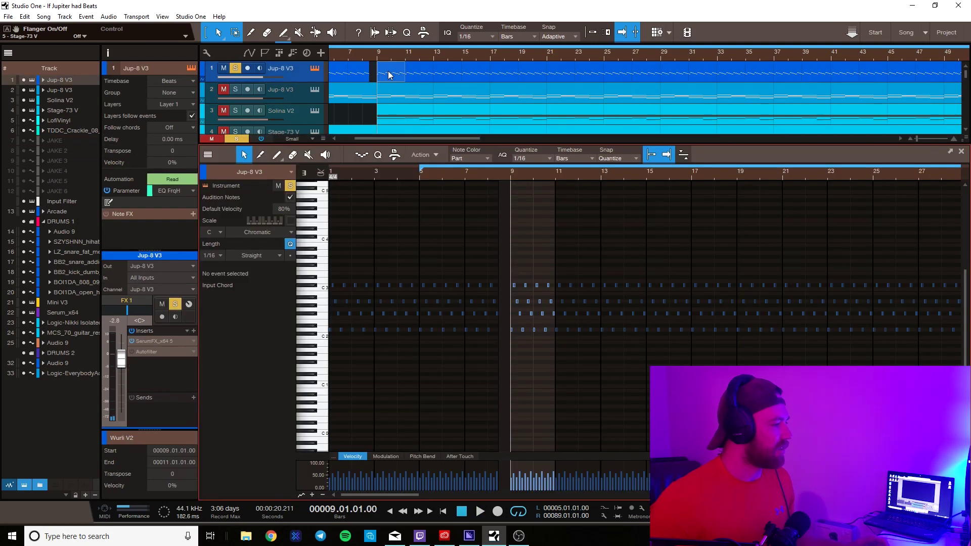
{"action": "scroll", "coordinate": [514, 165], "scroll_direction": "up", "scroll_amount": 5}
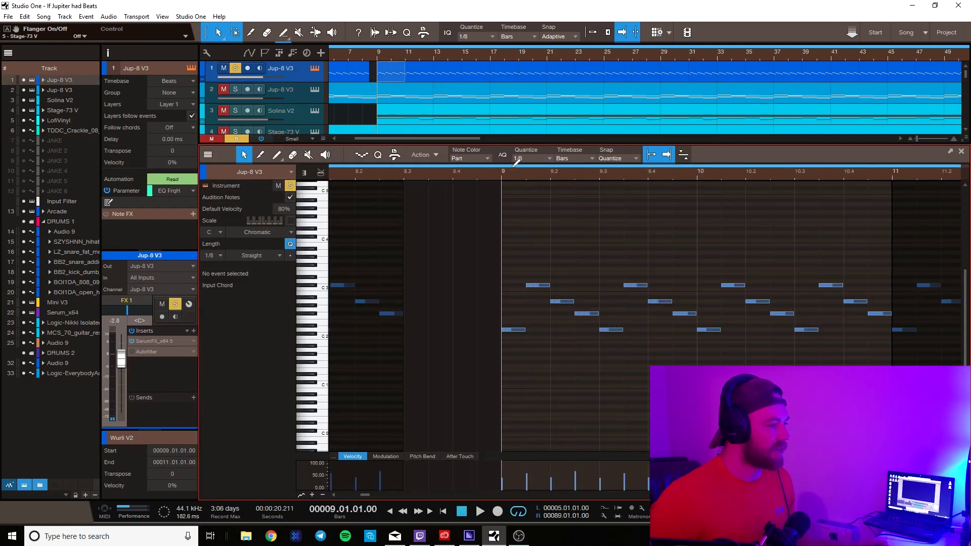
{"action": "key", "text": "F2"}
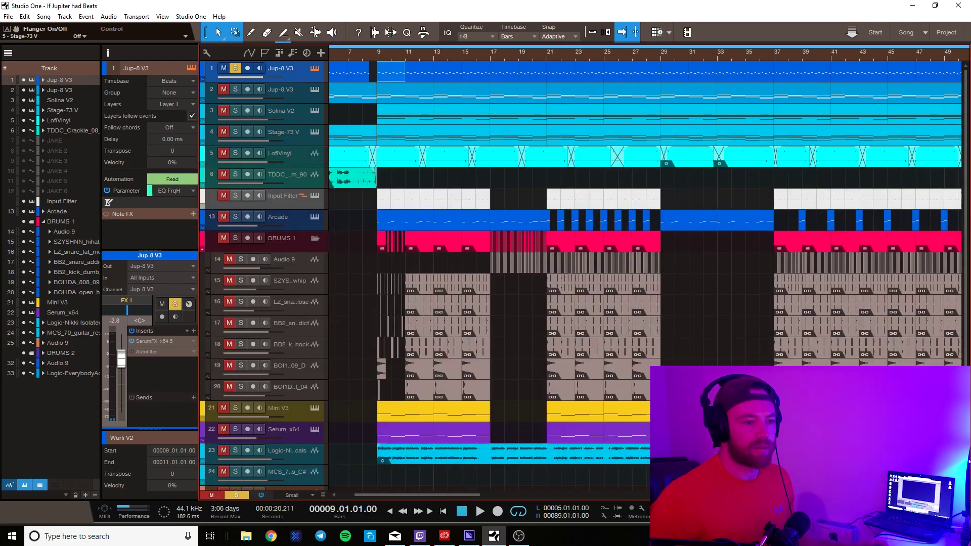
- Unsolo track 1 to play the mix from bar 9, and replay it with both Jup-8 V3 tracks muted
{"action": "left_click", "coordinate": [236, 68]}
{"action": "key", "text": "space"}
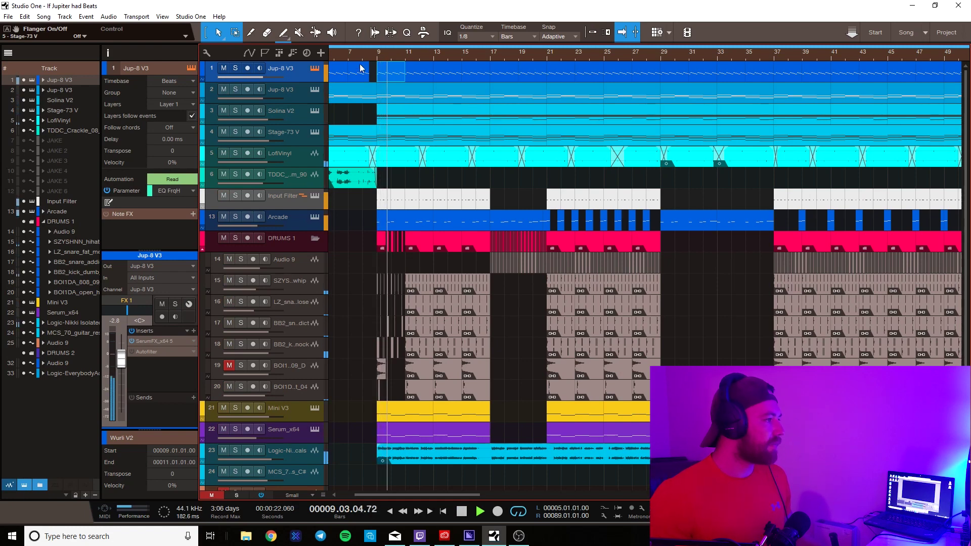
{"action": "left_click", "coordinate": [223, 69]}
{"action": "key", "text": "space"}
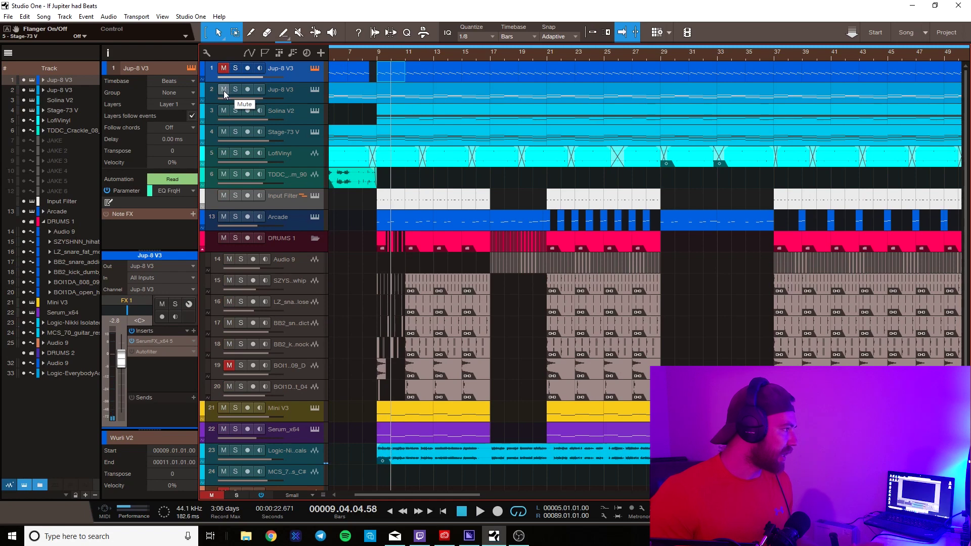
{"action": "left_click", "coordinate": [224, 90]}
{"action": "left_click", "coordinate": [378, 53]}
{"action": "key", "text": "space"}
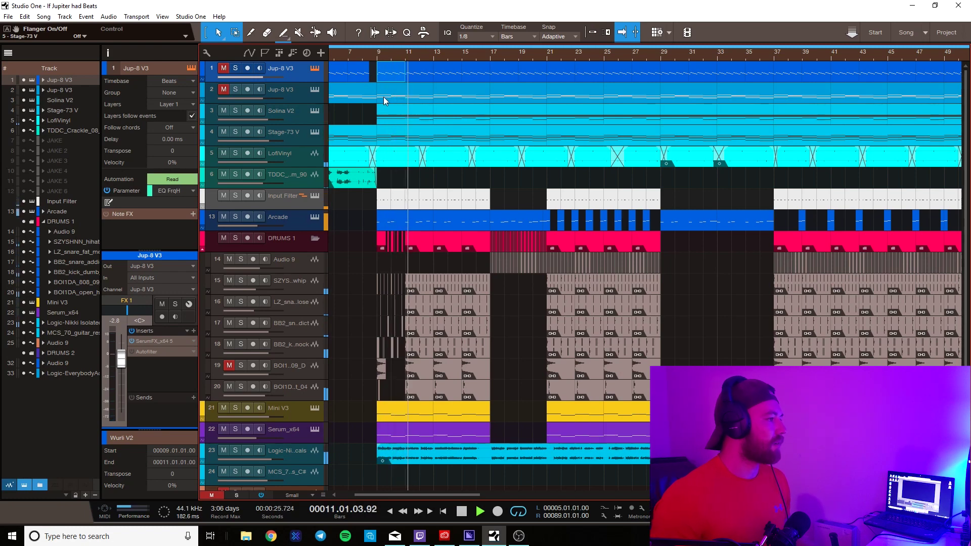
- Mute the vocals track 23 during playback, and unmute both Jup-8 V3 tracks after stopping in bar 13
{"action": "scroll", "coordinate": [380, 152], "scroll_direction": "down", "scroll_amount": 5}
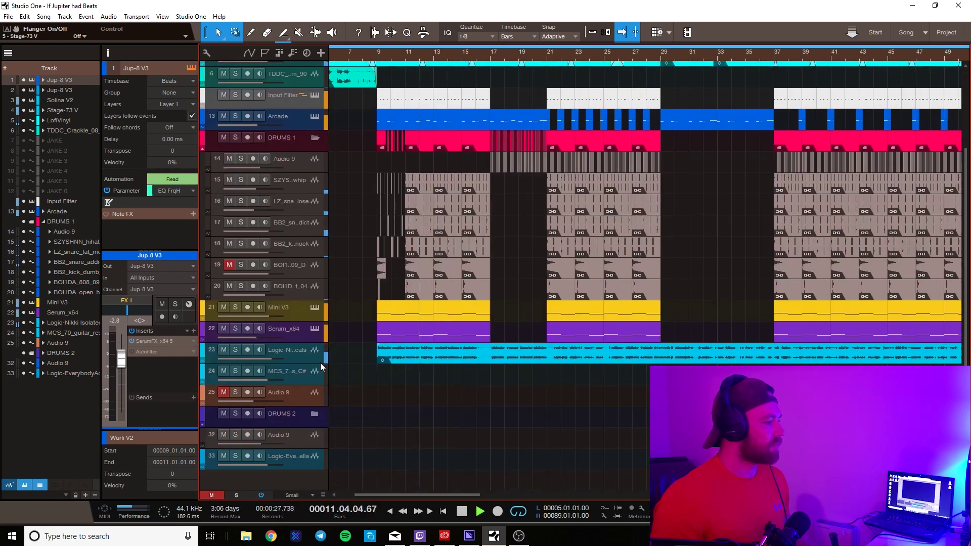
{"action": "left_click", "coordinate": [224, 349]}
{"action": "scroll", "coordinate": [570, 226], "scroll_direction": "up", "scroll_amount": 5}
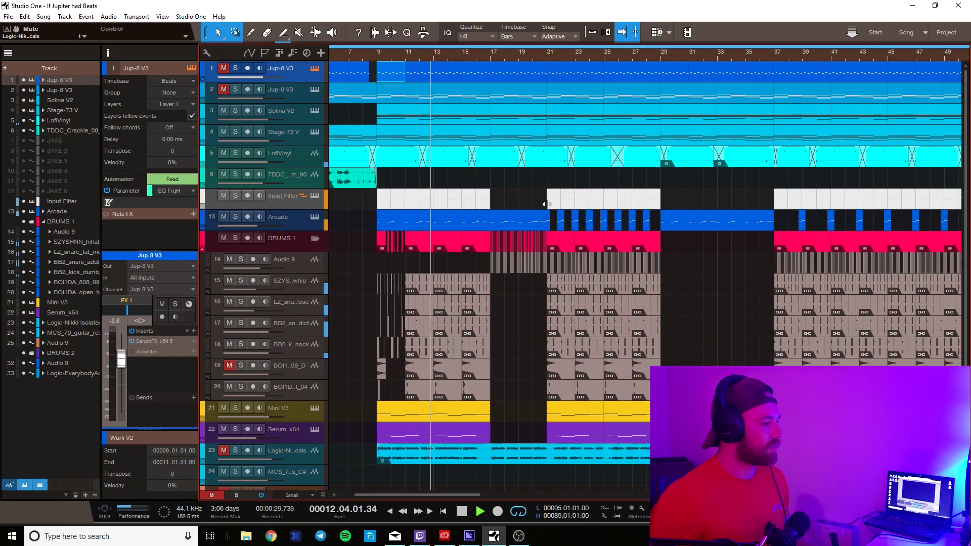
{"action": "key", "text": "space"}
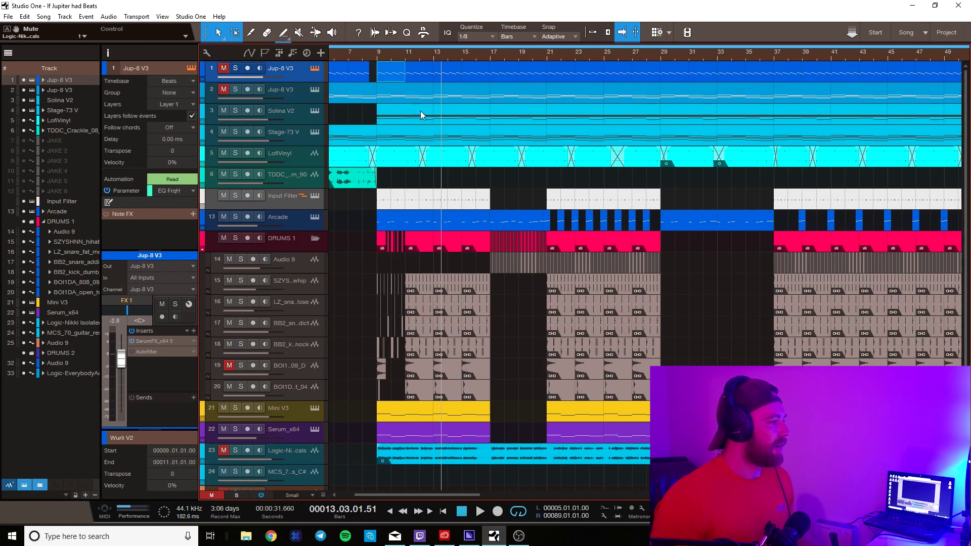
{"action": "scroll", "coordinate": [450, 148], "scroll_direction": "down", "scroll_amount": 1}
{"action": "scroll", "coordinate": [409, 169], "scroll_direction": "up", "scroll_amount": 1}
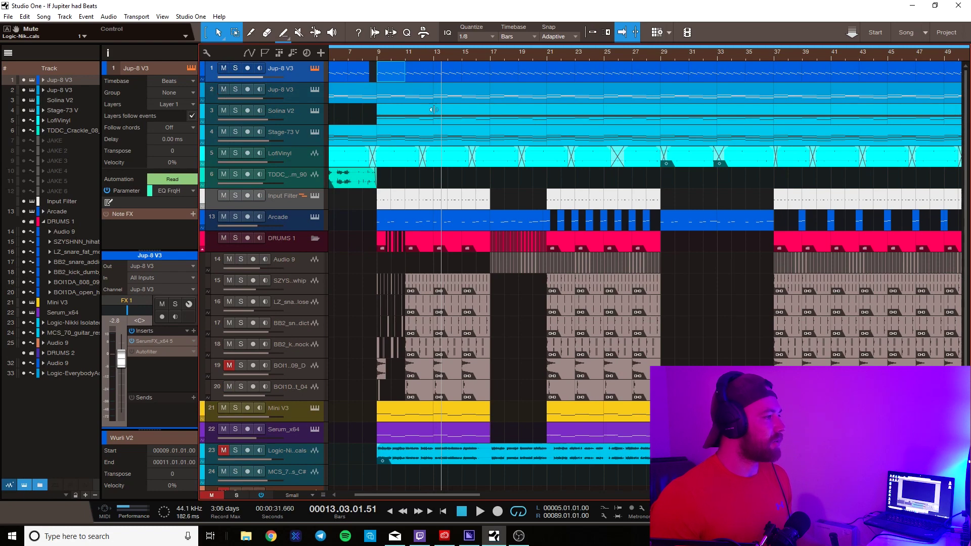
- Examine the Arcade instrument of track 13, and audition the track soloed from bar 9 through bar 12
{"action": "scroll", "coordinate": [415, 185], "scroll_direction": "down", "scroll_amount": 2}
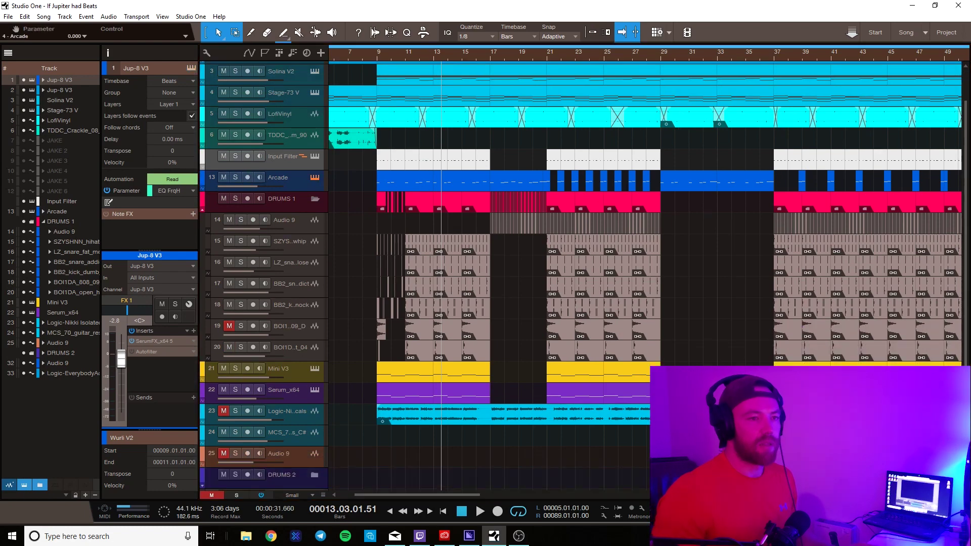
{"action": "left_click", "coordinate": [314, 177]}
{"action": "left_click_drag", "start_coordinate": [702, 94], "coordinate": [681, 102]}
{"action": "left_click", "coordinate": [825, 97]}
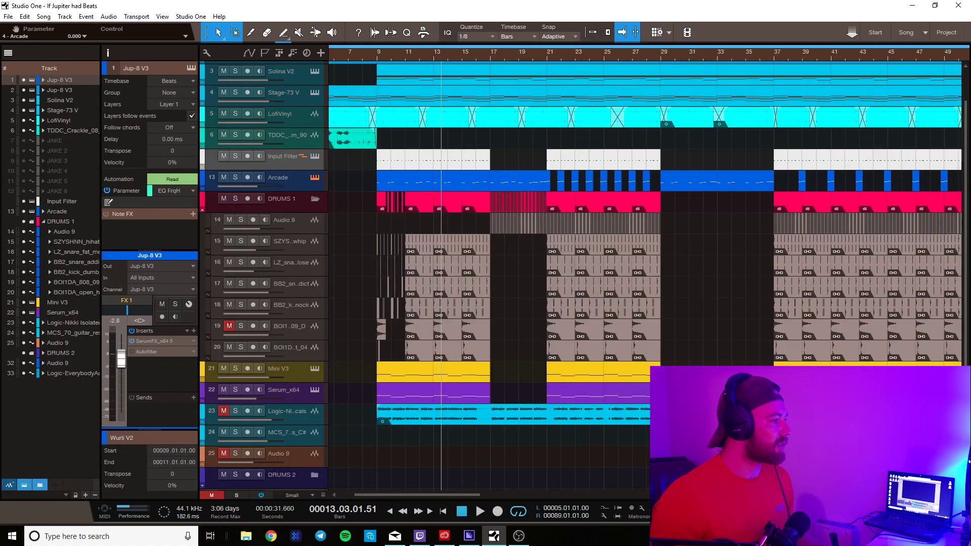
{"action": "left_click", "coordinate": [235, 177]}
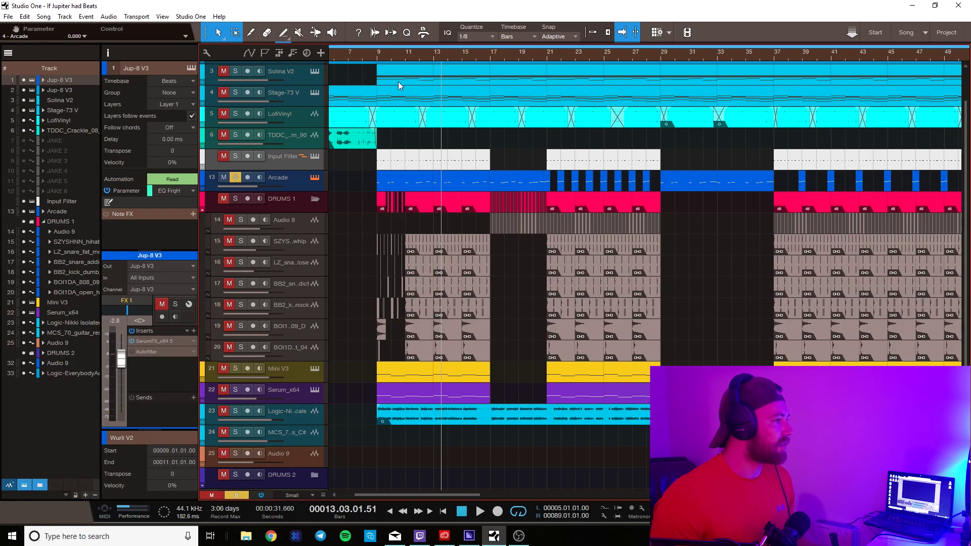
{"action": "left_click", "coordinate": [376, 52]}
{"action": "key", "text": "space"}
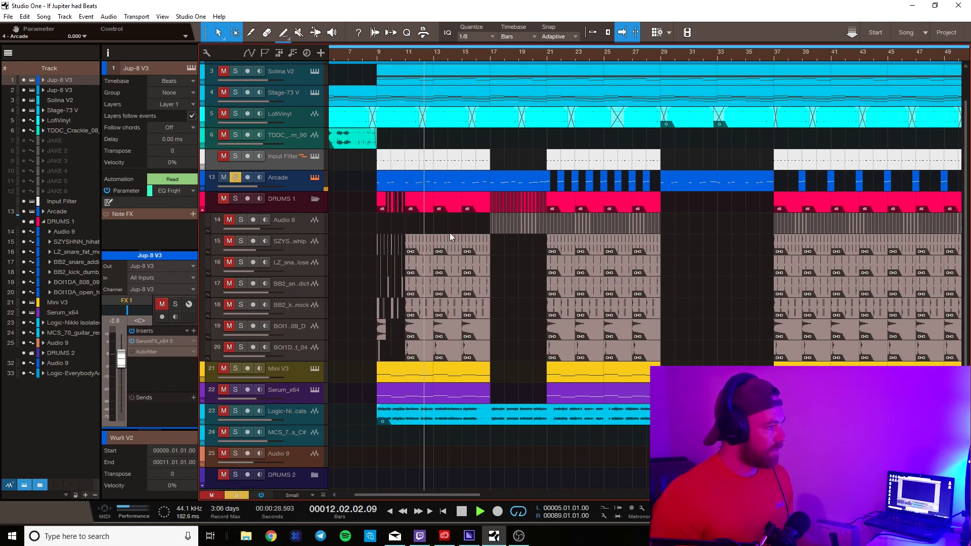
{"action": "key", "text": "space"}
{"action": "left_click", "coordinate": [236, 177]}
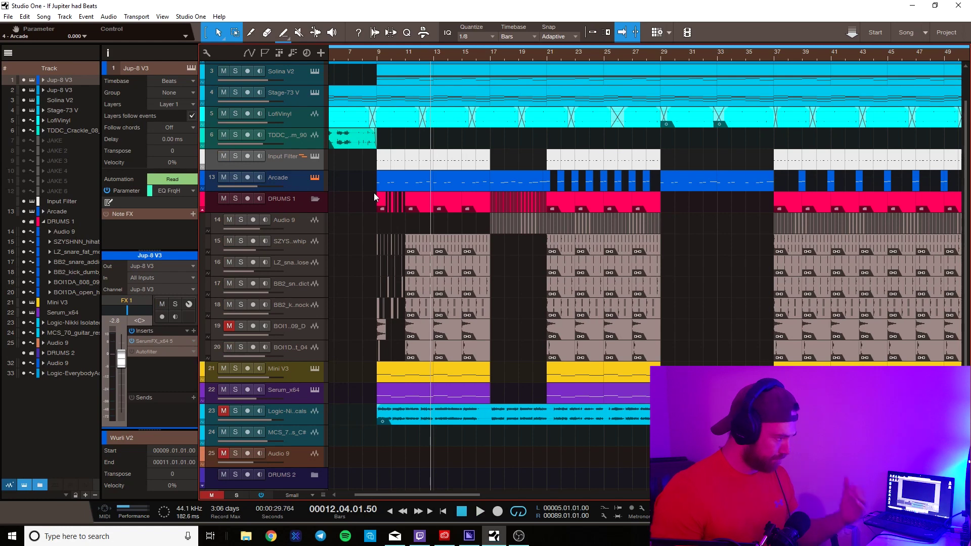
- Set the Arcade track's volume to -7.2 dB and place the playback cursor just before bar 9
{"action": "mouse_move", "coordinate": [255, 187]}
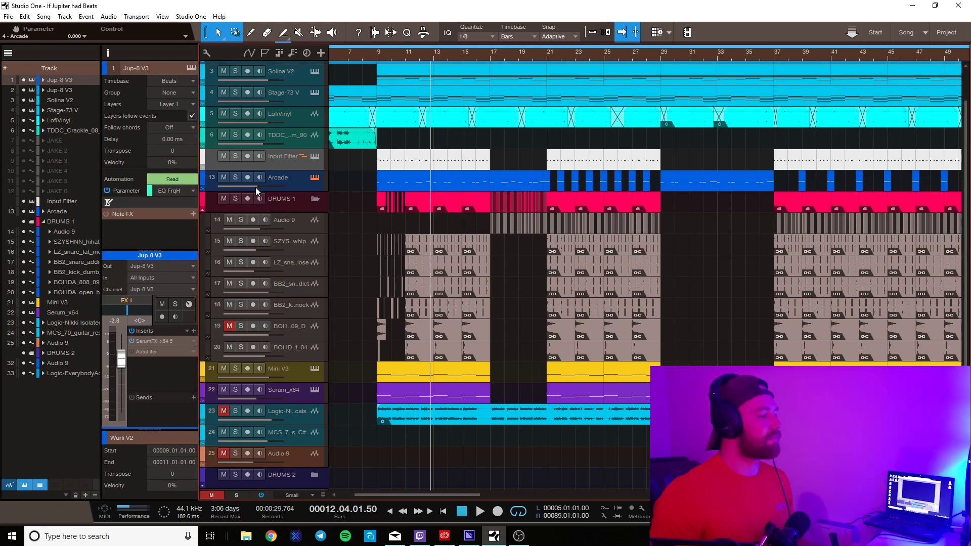
{"action": "left_click_drag", "start_coordinate": [255, 188], "coordinate": [256, 191]}
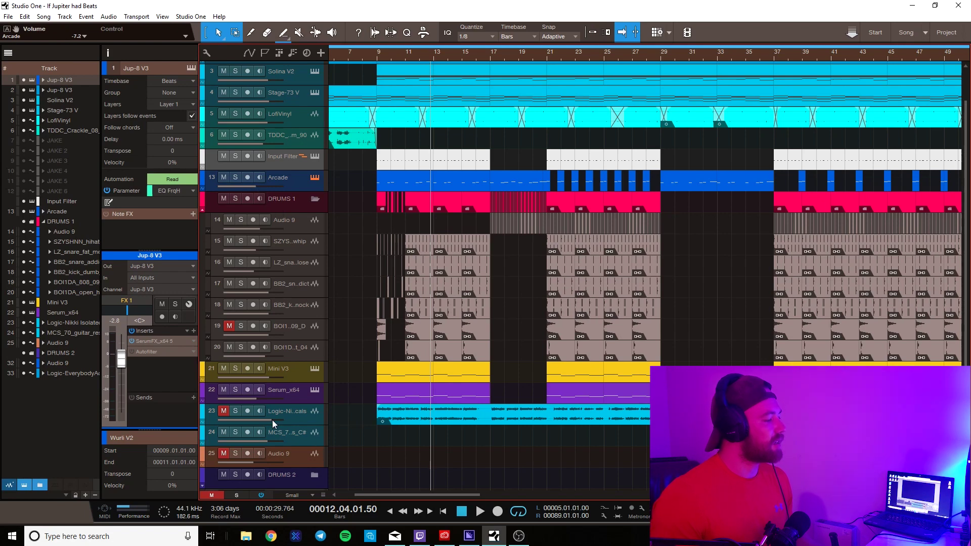
{"action": "left_click", "coordinate": [374, 53]}
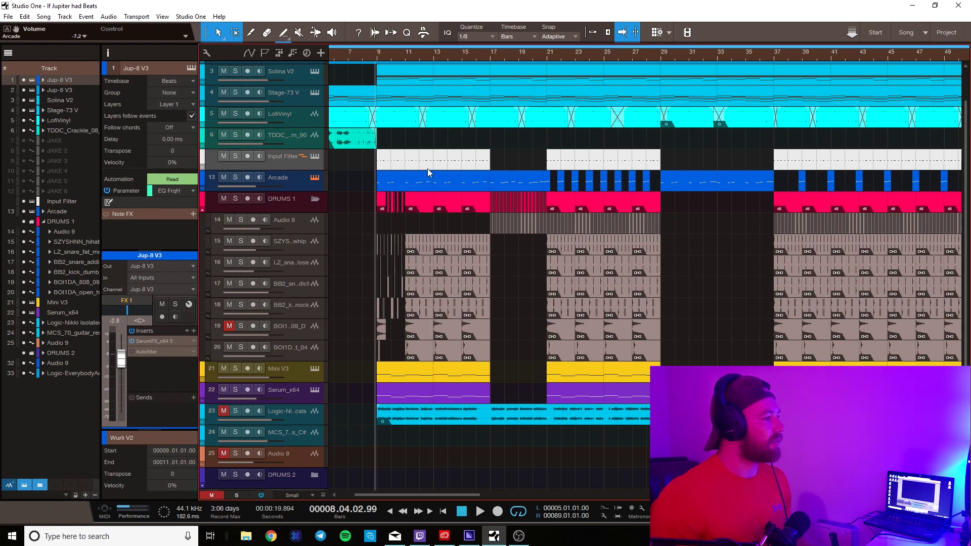
- Solo the Mini V3 track 21 and examine its instrument with the Anthem preset, moving the window clear of the arrangement
{"action": "scroll", "coordinate": [439, 150], "scroll_direction": "up", "scroll_amount": 2}
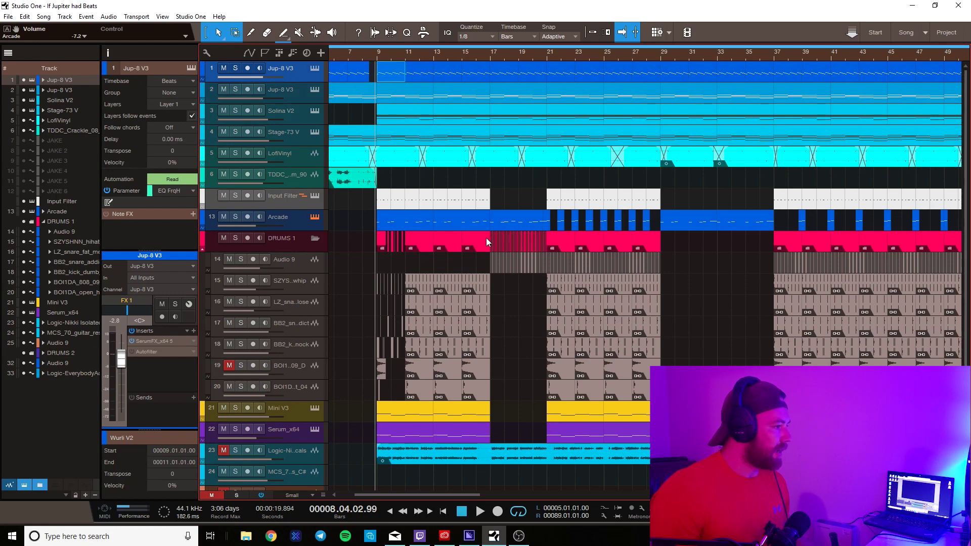
{"action": "scroll", "coordinate": [480, 238], "scroll_direction": "down", "scroll_amount": 1}
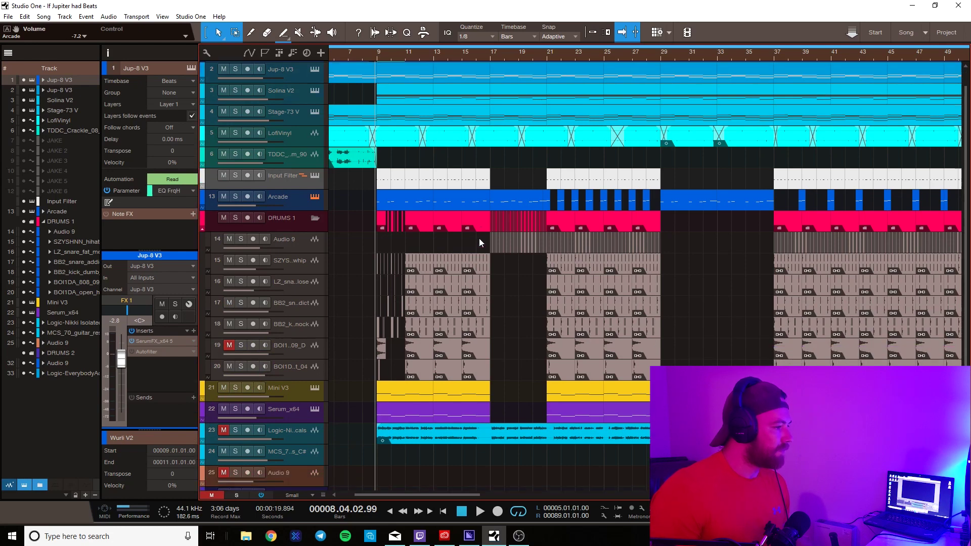
{"action": "left_click", "coordinate": [235, 387]}
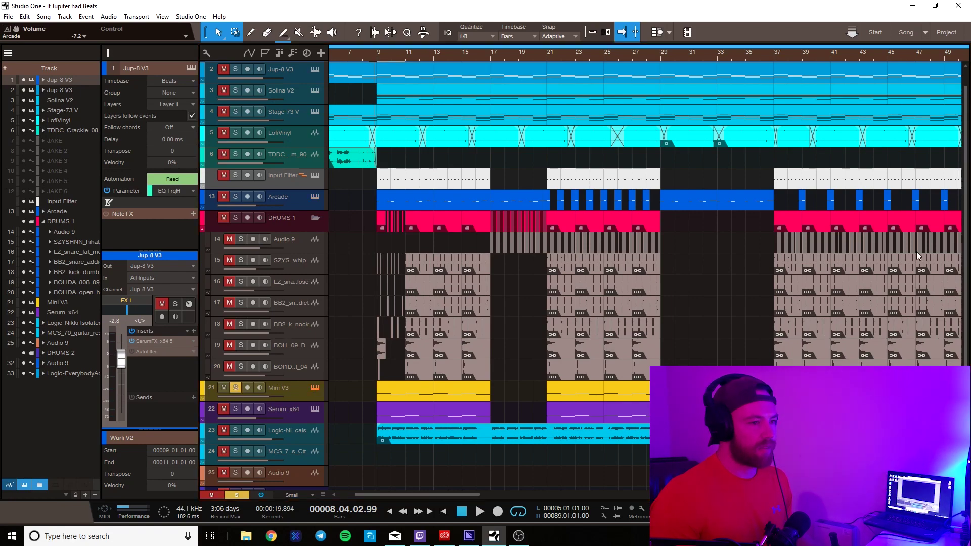
{"action": "key", "text": "F11"}
{"action": "left_click_drag", "start_coordinate": [581, 75], "coordinate": [586, 87]}
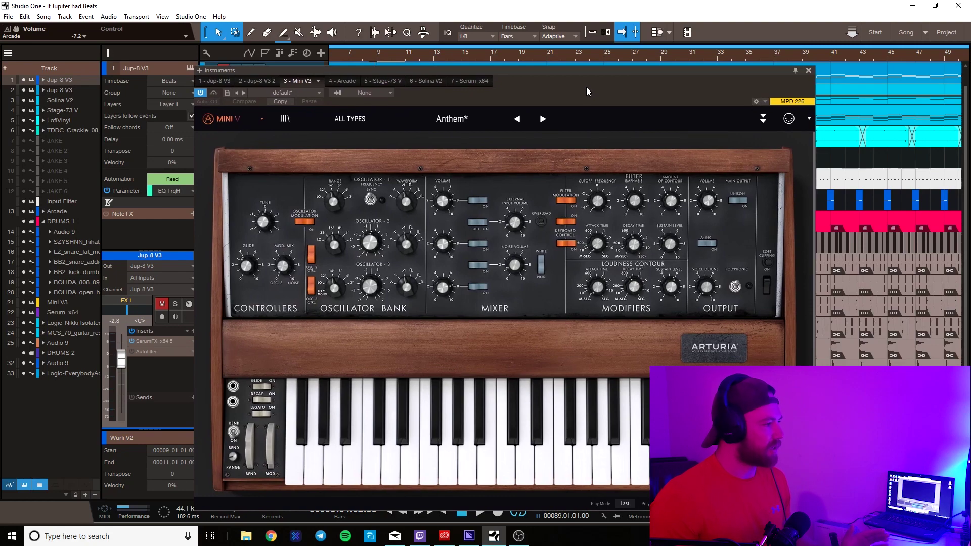
{"action": "left_click_drag", "start_coordinate": [587, 87], "coordinate": [970, 75]}
- Audition the soloed Mini V3 track from bar 9 into bar 14, viewing its instrument during playback and closing it before stopping
{"action": "key", "text": "space"}
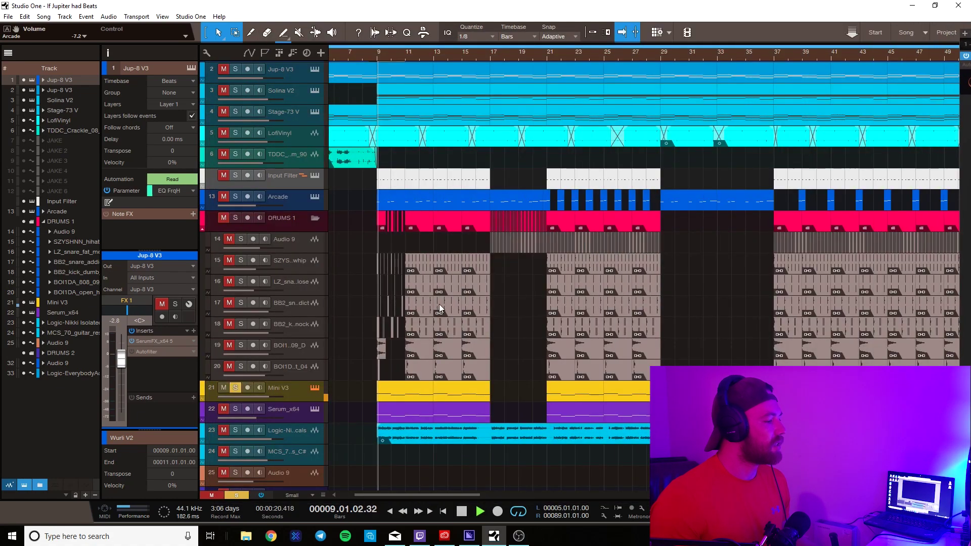
{"action": "left_click_drag", "start_coordinate": [968, 70], "coordinate": [612, 62]}
{"action": "left_click_drag", "start_coordinate": [615, 58], "coordinate": [617, 53]}
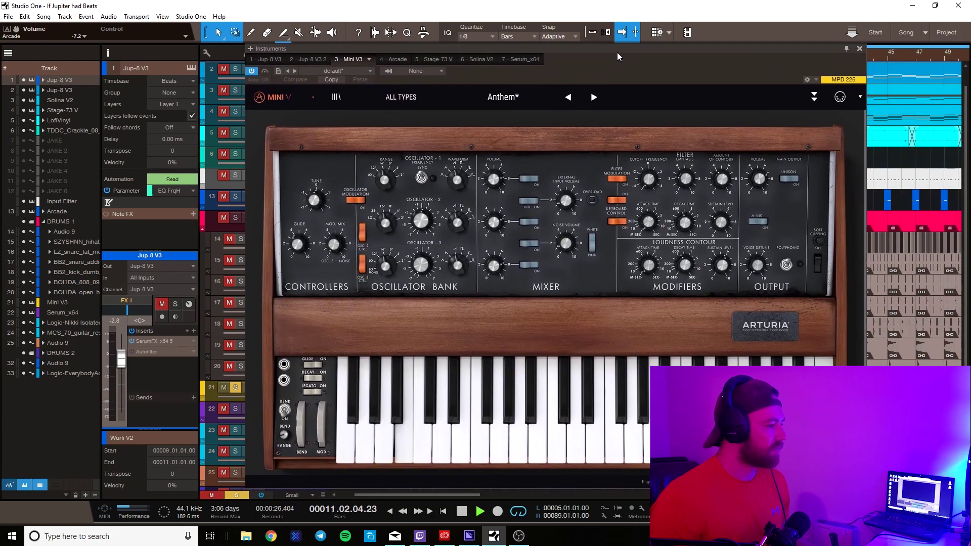
{"action": "left_click_drag", "start_coordinate": [617, 52], "coordinate": [726, 43]}
{"action": "left_click", "coordinate": [967, 40]}
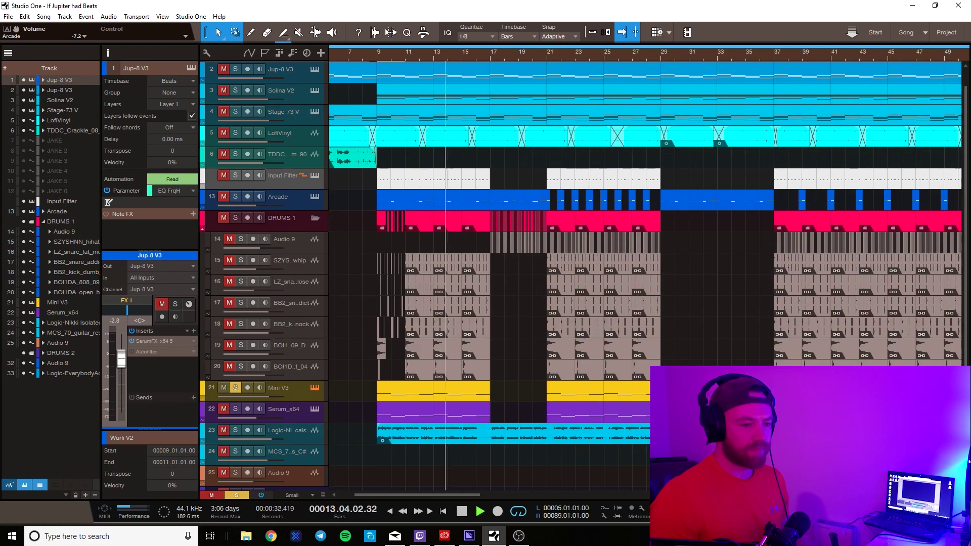
{"action": "key", "text": "space"}
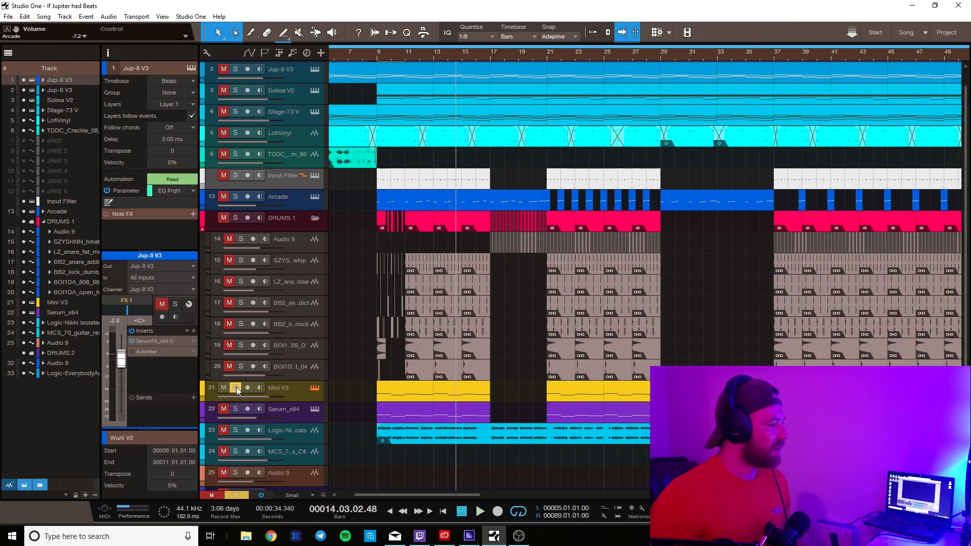
- Add both Jup-8 V3 tracks, Stage-73 V and Arcade to the Mini V3 solo, and play them together from bar 9 through bar 10
{"action": "scroll", "coordinate": [399, 177], "scroll_direction": "up", "scroll_amount": 1}
{"action": "left_click", "coordinate": [236, 68]}
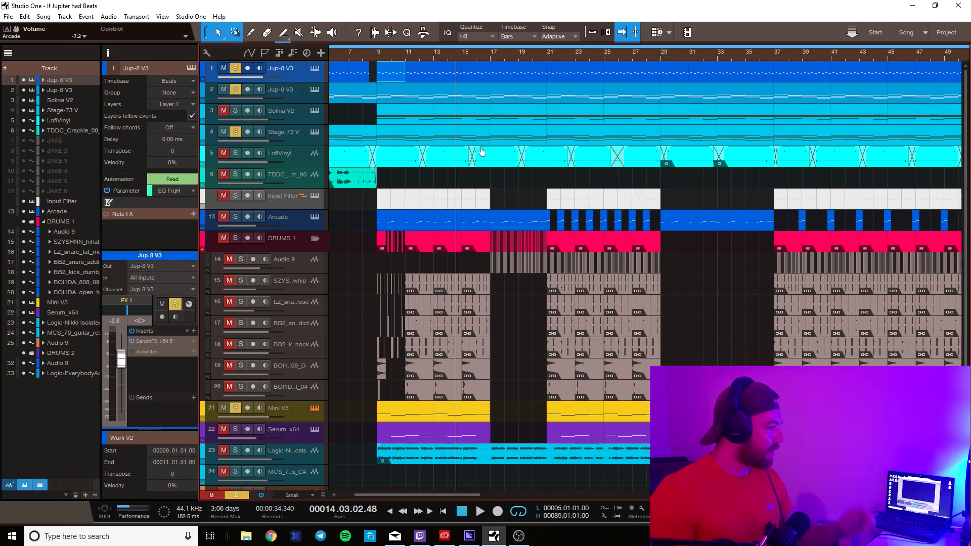
{"action": "left_click", "coordinate": [234, 216]}
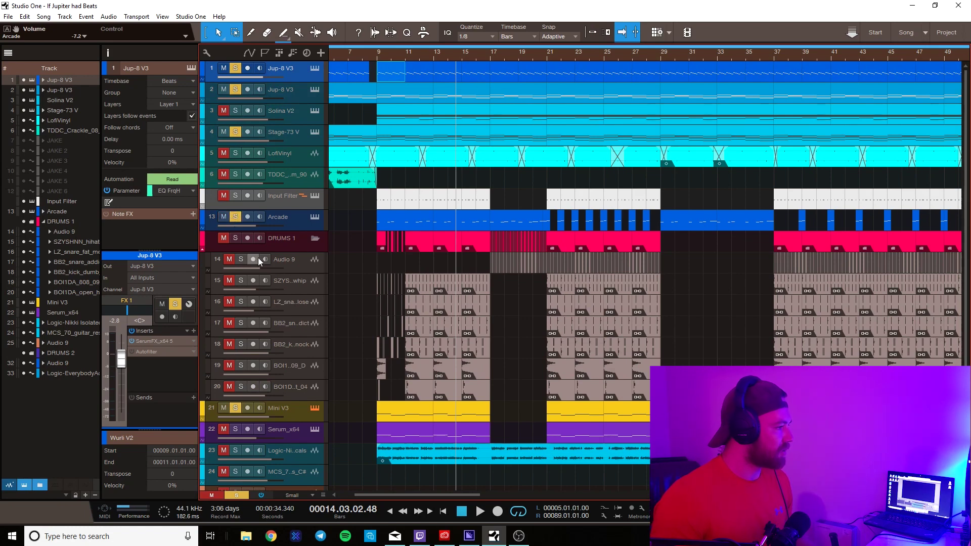
{"action": "key", "text": "space"}
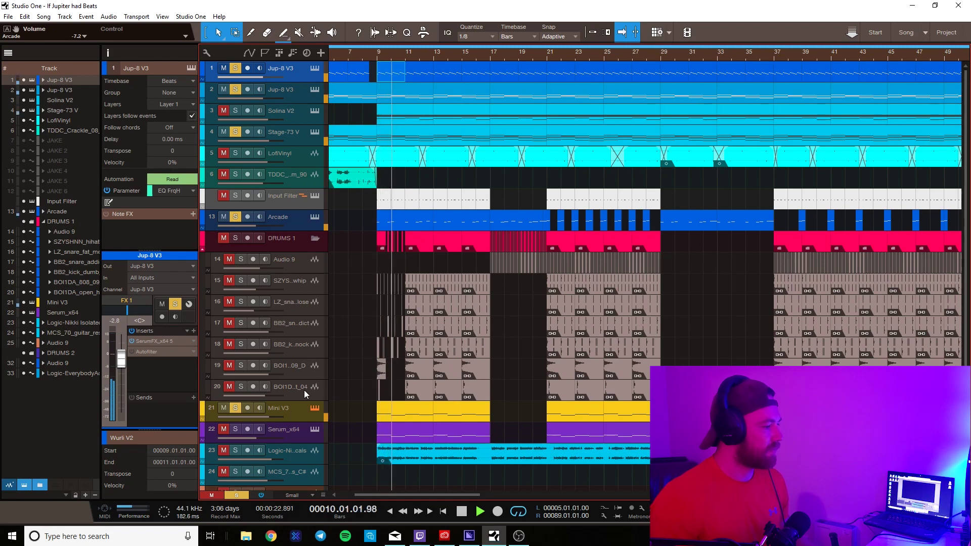
{"action": "left_click", "coordinate": [236, 409]}
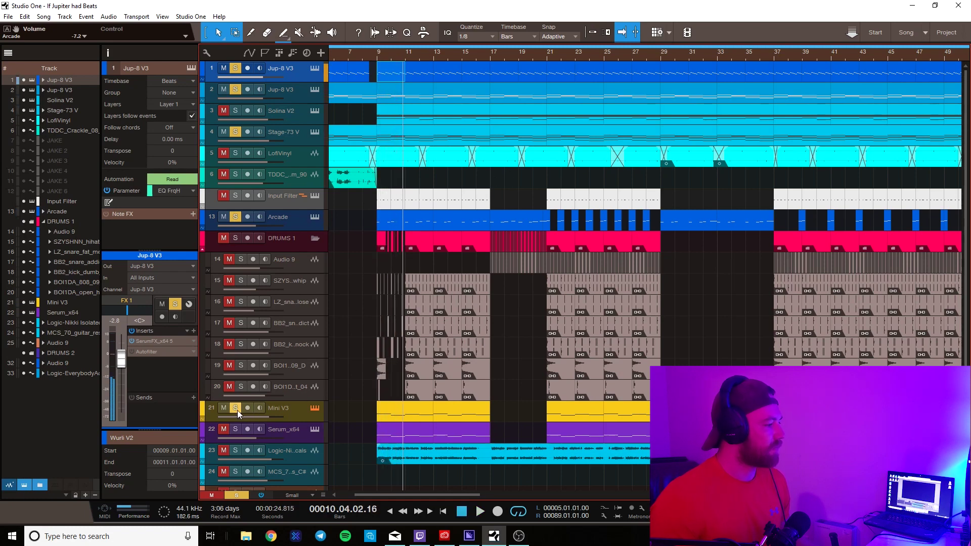
{"action": "key", "text": "space"}
- Reduce the solo to Mini V3 and Serum_x64, play from bar 9, and unsolo Mini V3 to hear only Serum_x64
{"action": "left_click", "coordinate": [235, 217]}
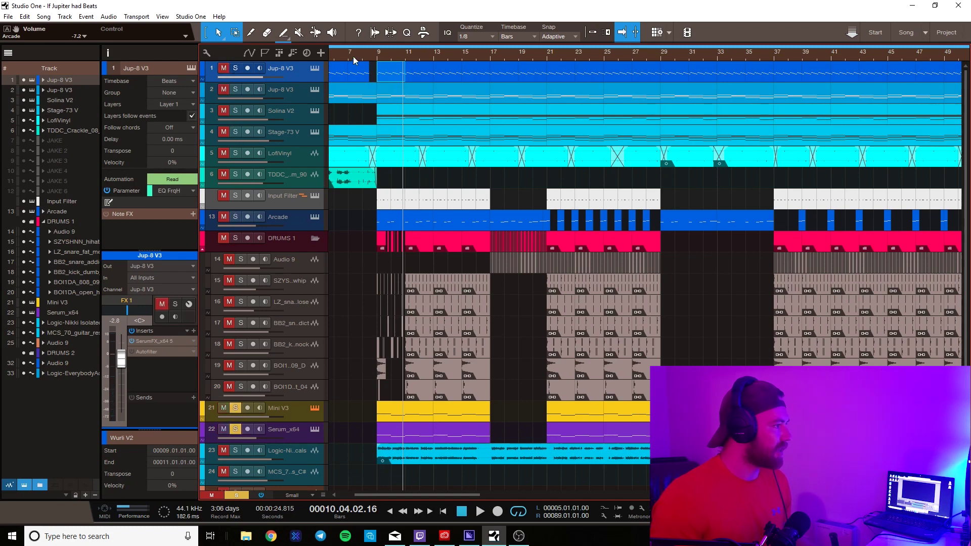
{"action": "left_click", "coordinate": [379, 53]}
{"action": "key", "text": "space"}
{"action": "left_click", "coordinate": [235, 408]}
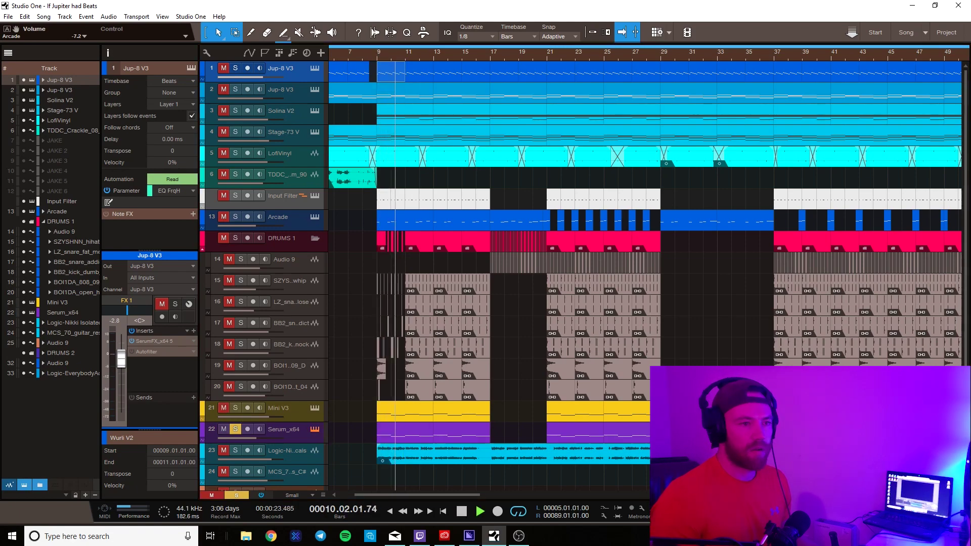
- View the Serum_x64 instrument during playback, and unsolo track 22 to hear the mix before stopping in bar 12
{"action": "left_click", "coordinate": [315, 429]}
{"action": "left_click", "coordinate": [675, 98]}
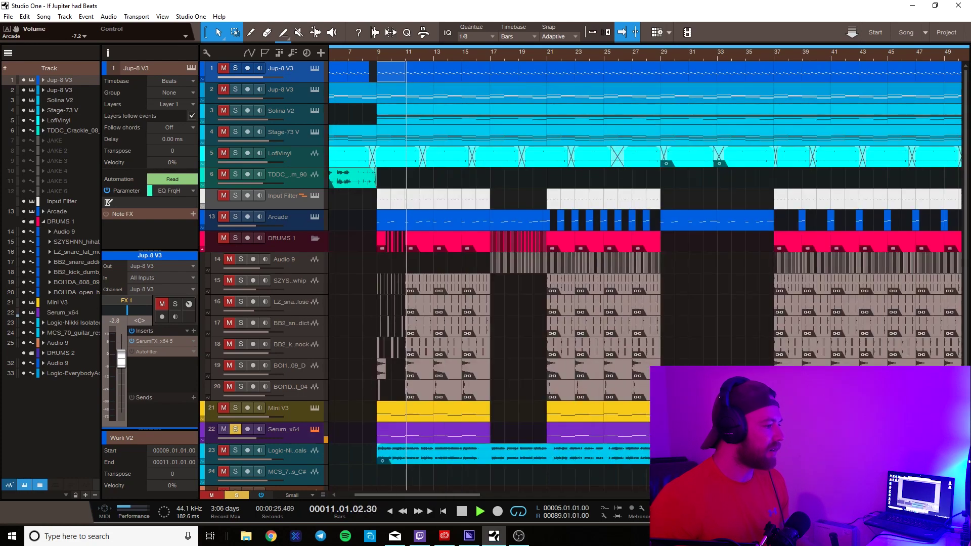
{"action": "left_click", "coordinate": [235, 429]}
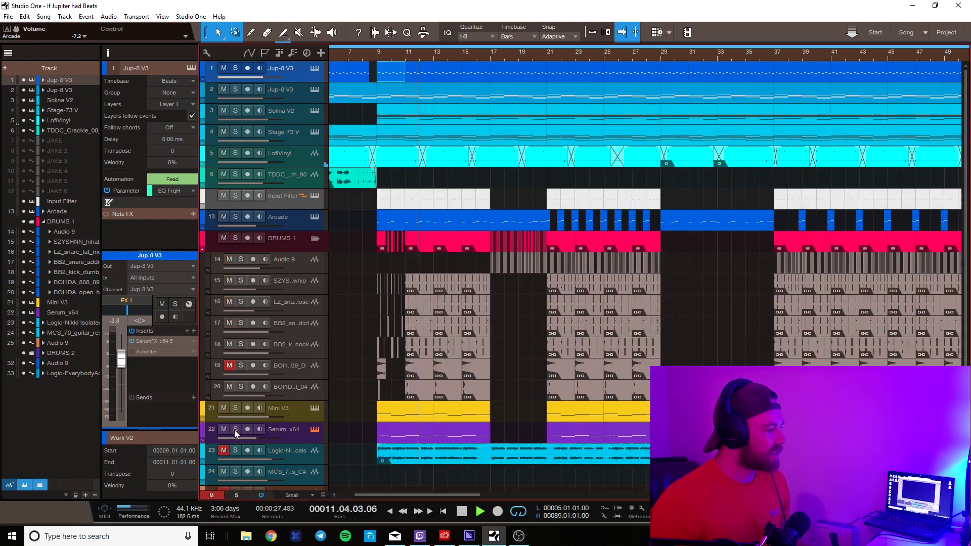
{"action": "key", "text": "space"}
- Replay the Mini V3 track soloed for a moment from bar 9, and unsolo it after stopping
{"action": "left_click", "coordinate": [234, 411]}
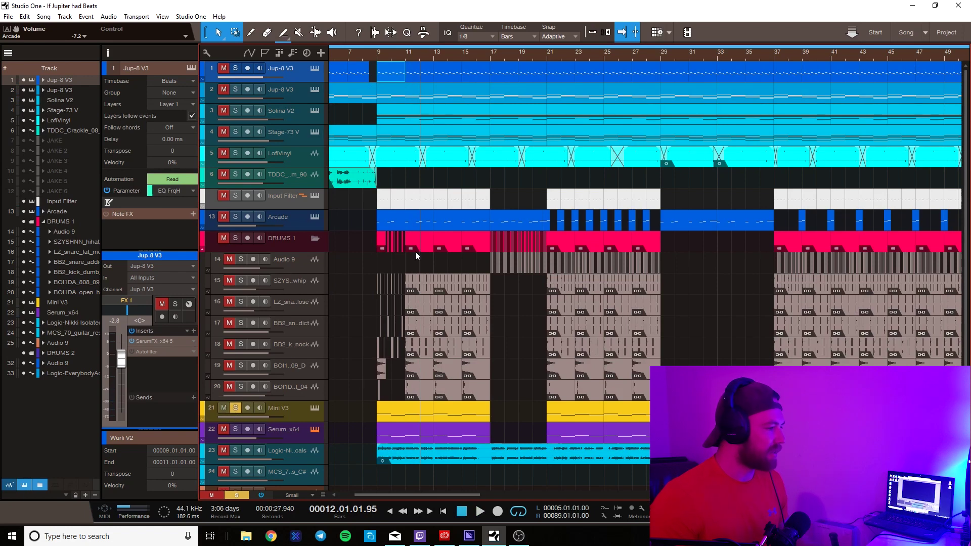
{"action": "key", "text": "space"}
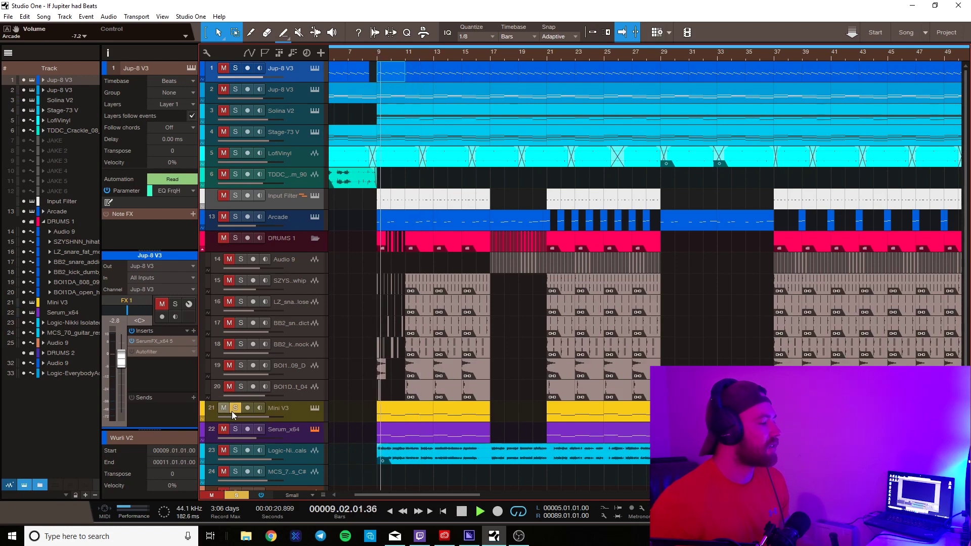
{"action": "key", "text": "space"}
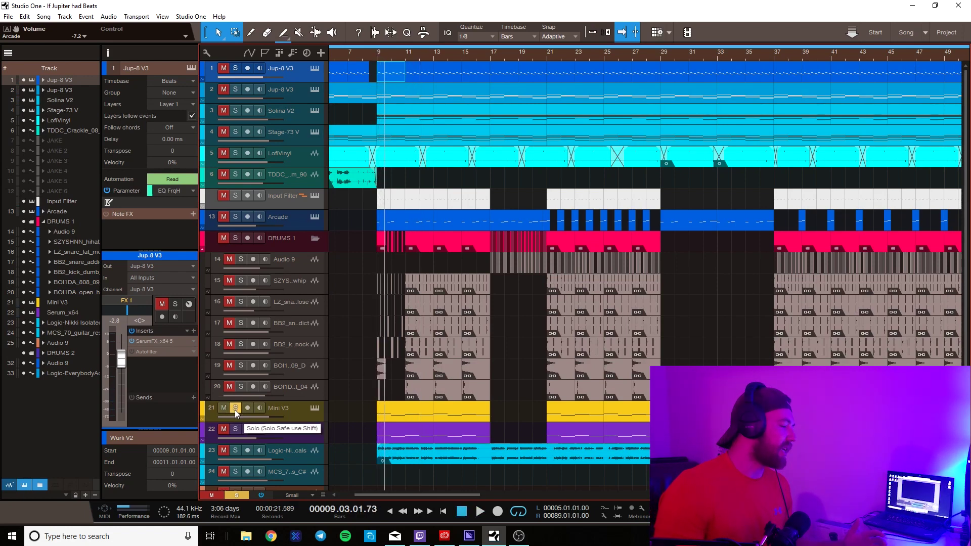
{"action": "left_click", "coordinate": [235, 410]}
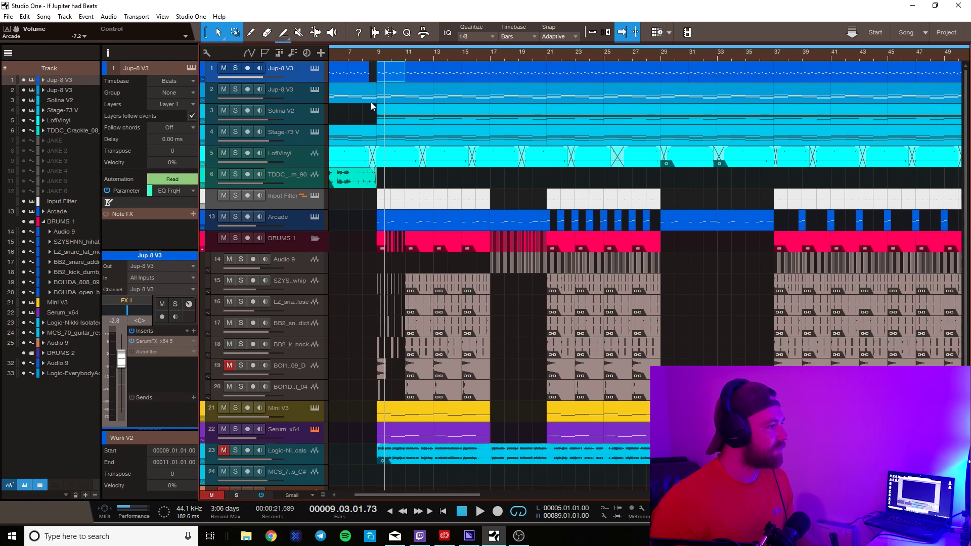
- Audition the Solina V2 track 3 soloed from bar 9 into bar 12, and examine its instrument with the Rich Pulse Pad preset
{"action": "left_click", "coordinate": [235, 110]}
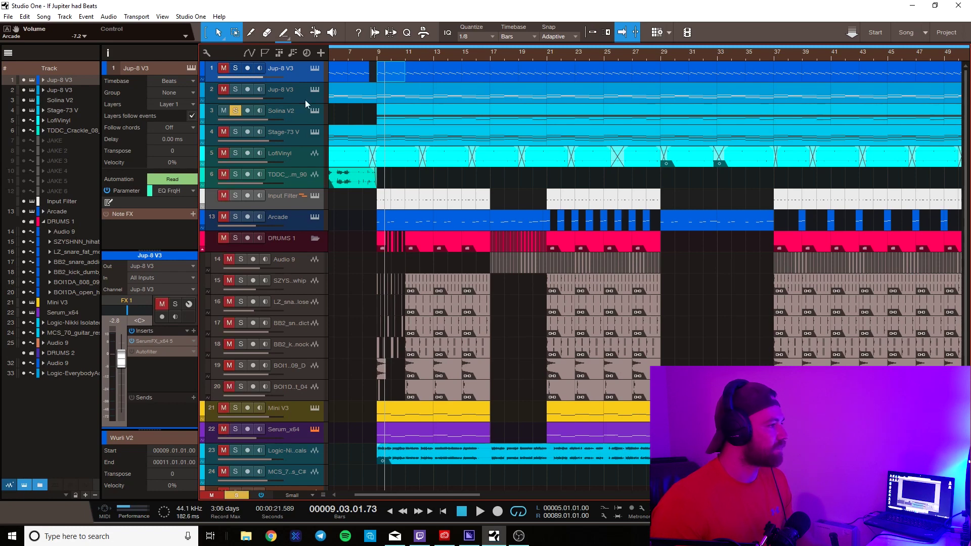
{"action": "left_click", "coordinate": [383, 56]}
{"action": "key", "text": "space"}
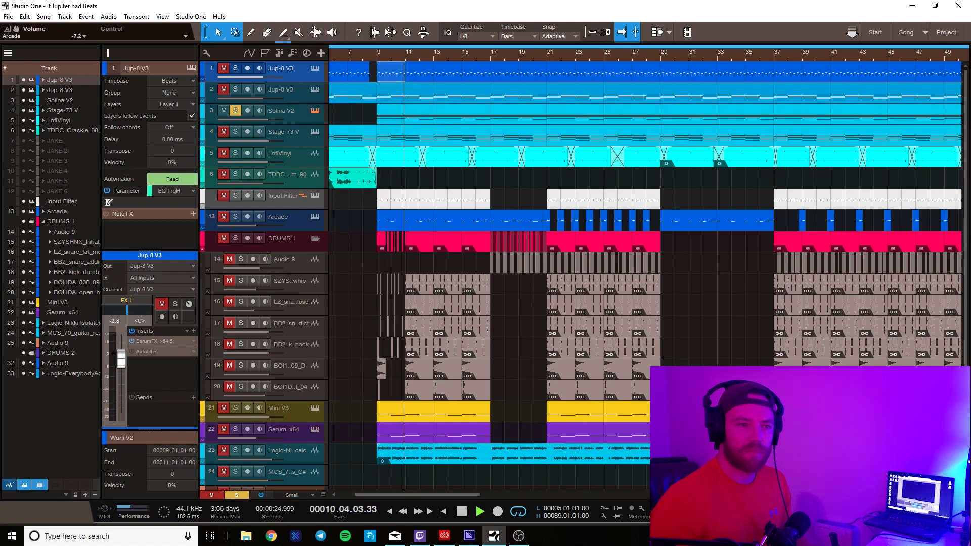
{"action": "left_click", "coordinate": [314, 111]}
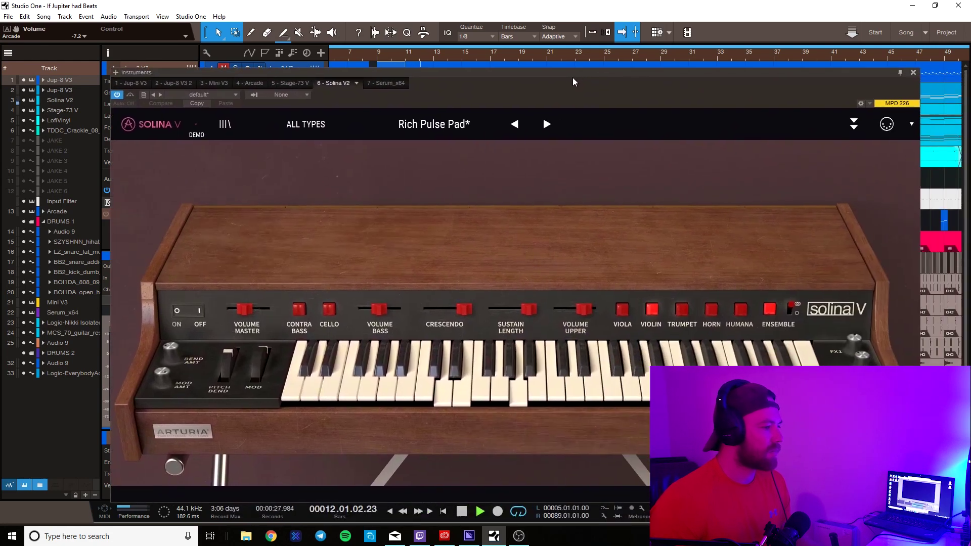
{"action": "left_click_drag", "start_coordinate": [573, 78], "coordinate": [568, 83]}
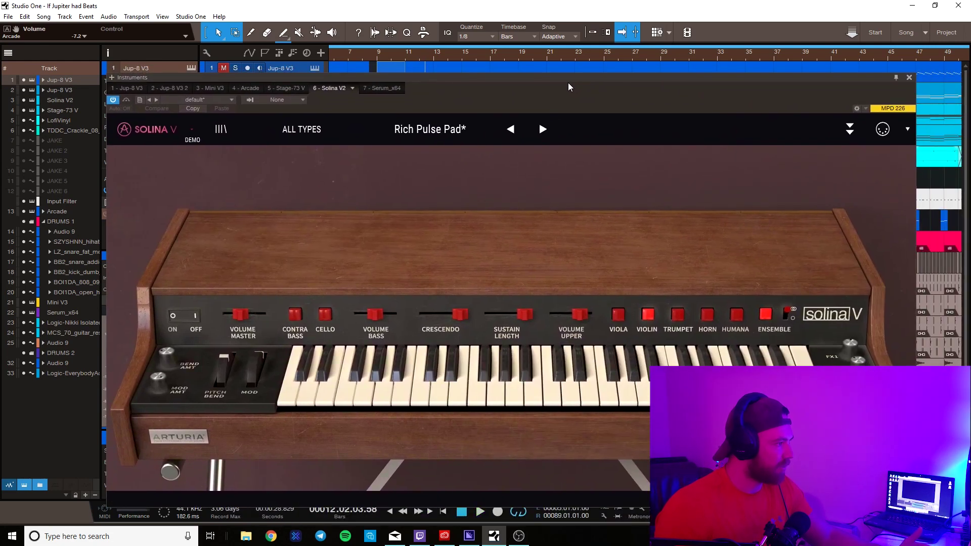
{"action": "left_click_drag", "start_coordinate": [568, 83], "coordinate": [552, 167]}
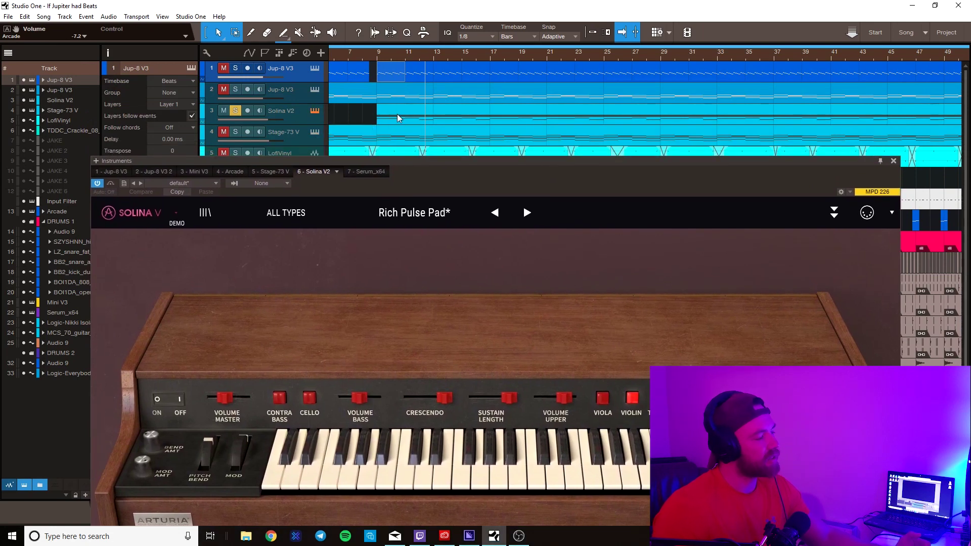
- Open the Solina V2 part in the note editor, and examine its chords from bar 9 against the neighbouring tracks' patterns
{"action": "double_click", "coordinate": [395, 117]}
{"action": "left_click_drag", "start_coordinate": [532, 165], "coordinate": [552, 169]}
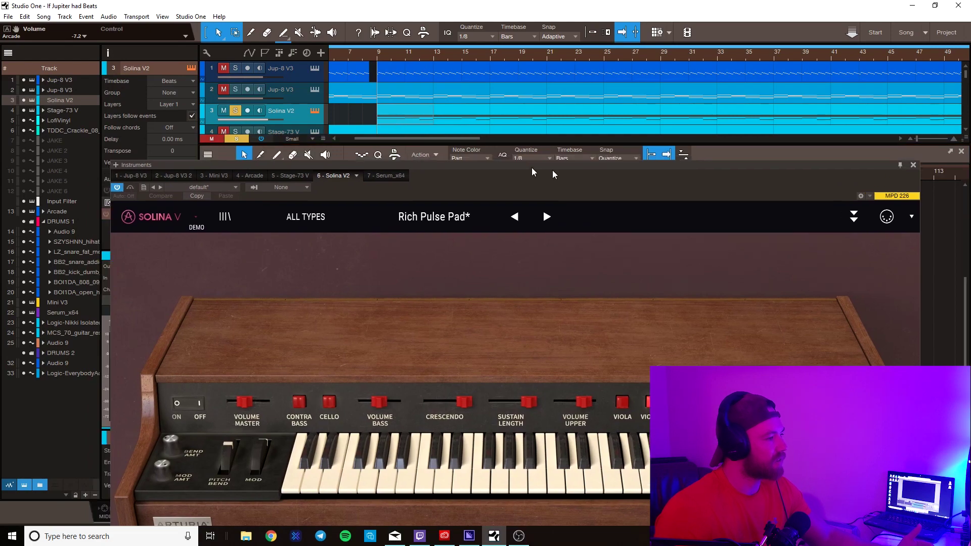
{"action": "left_click", "coordinate": [395, 73]}
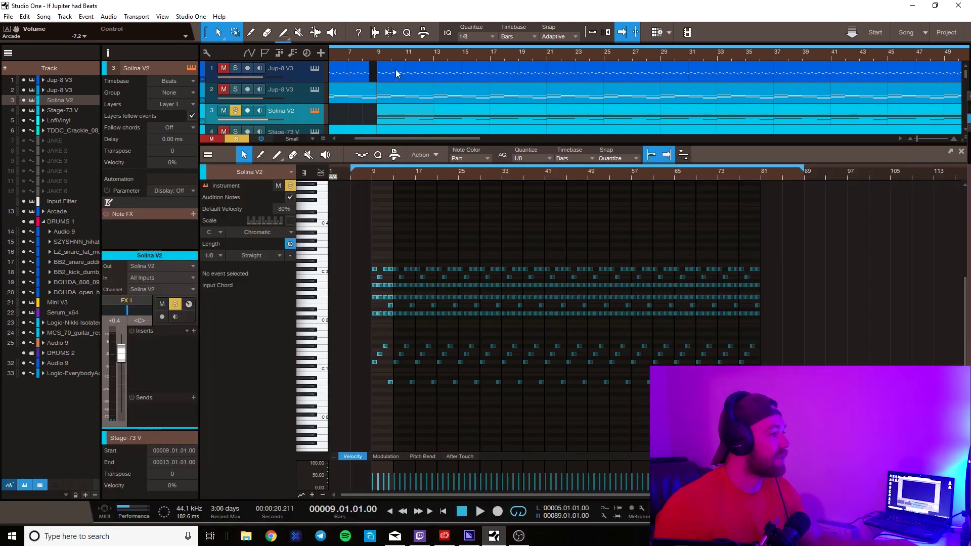
{"action": "scroll", "coordinate": [409, 79], "scroll_direction": "up", "scroll_amount": 2}
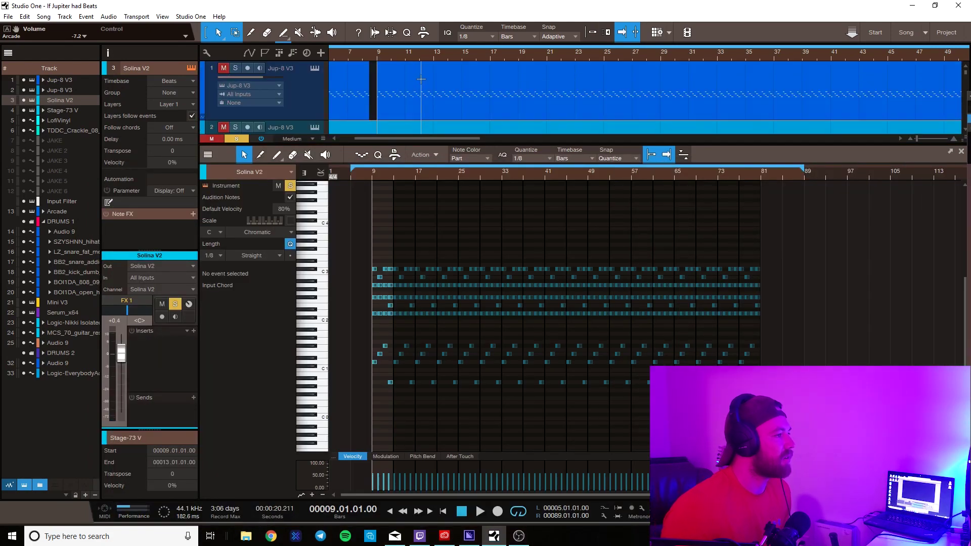
{"action": "scroll", "coordinate": [421, 81], "scroll_direction": "down", "scroll_amount": 5}
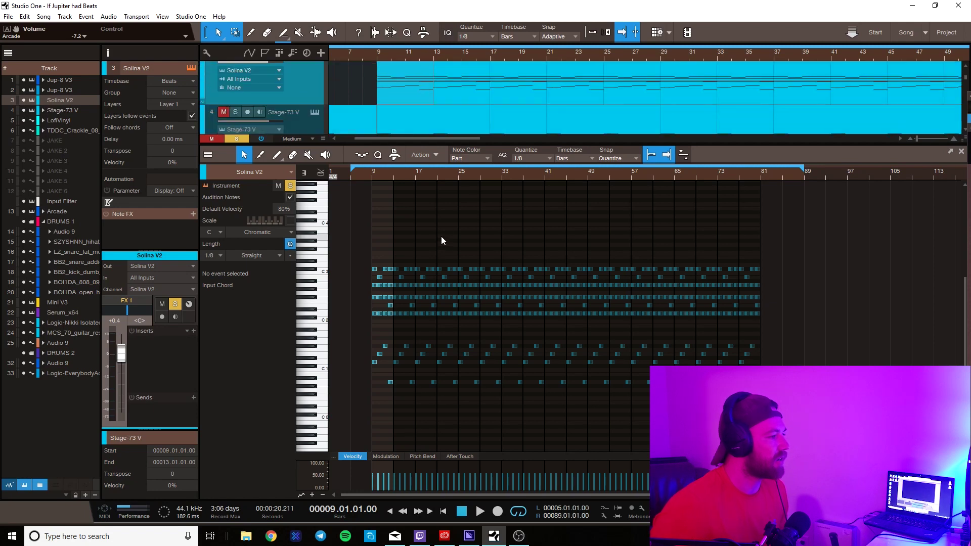
{"action": "left_click_drag", "start_coordinate": [375, 180], "coordinate": [378, 172]}
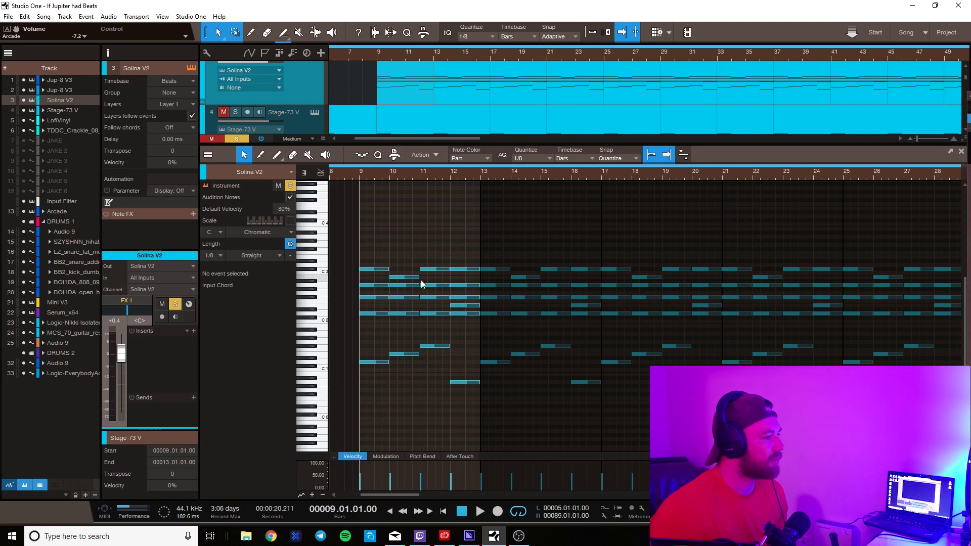
{"action": "scroll", "coordinate": [416, 96], "scroll_direction": "up", "scroll_amount": 2}
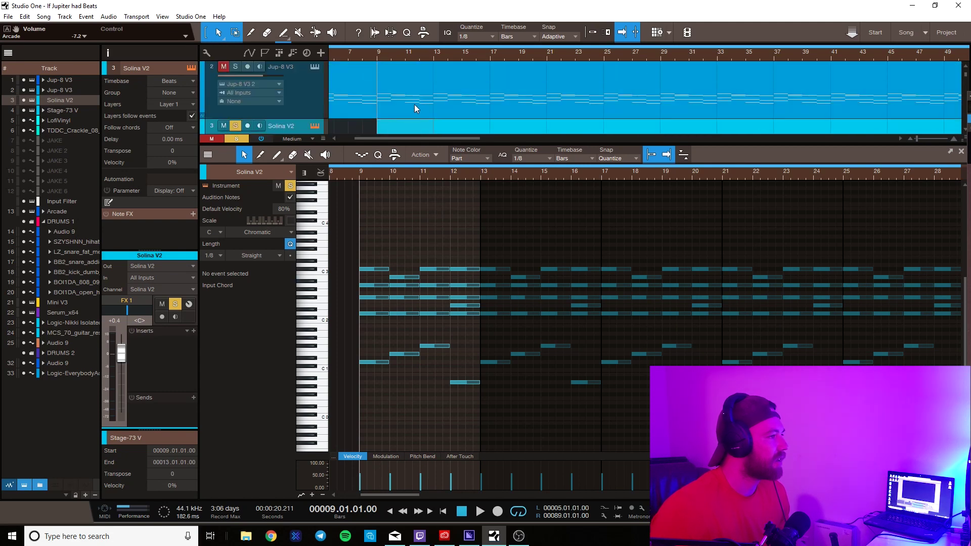
{"action": "scroll", "coordinate": [414, 104], "scroll_direction": "down", "scroll_amount": 2}
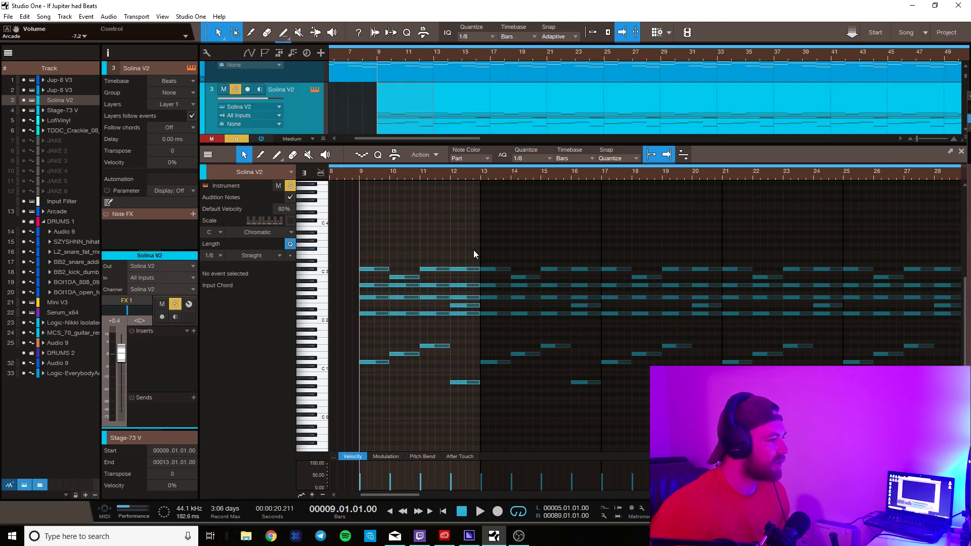
- Select the C#3 notes in bars 9 to 12 of the Solina V2 part, and play from bar 9 with Stage-73 V also soloed
{"action": "left_click_drag", "start_coordinate": [473, 249], "coordinate": [360, 274]}
{"action": "key", "text": "space"}
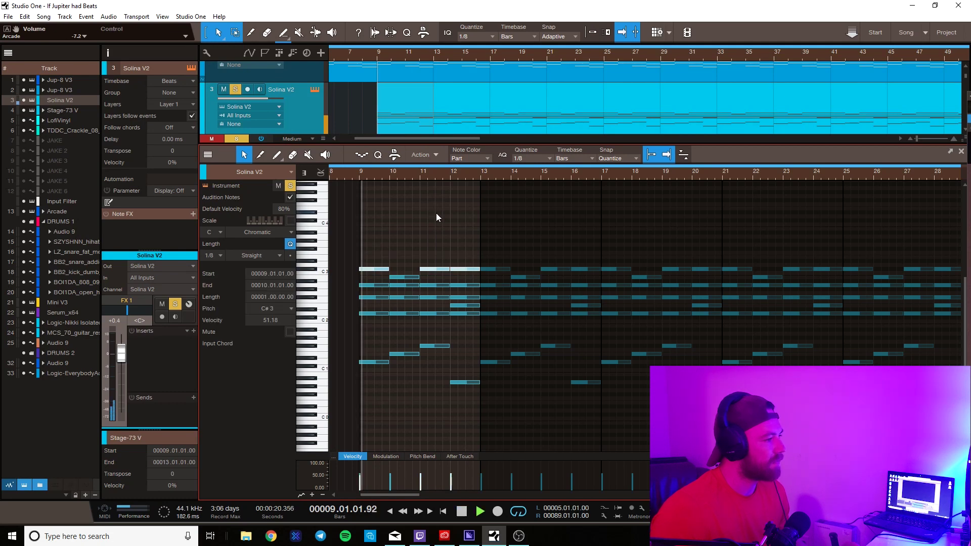
{"action": "scroll", "coordinate": [335, 94], "scroll_direction": "down", "scroll_amount": 2}
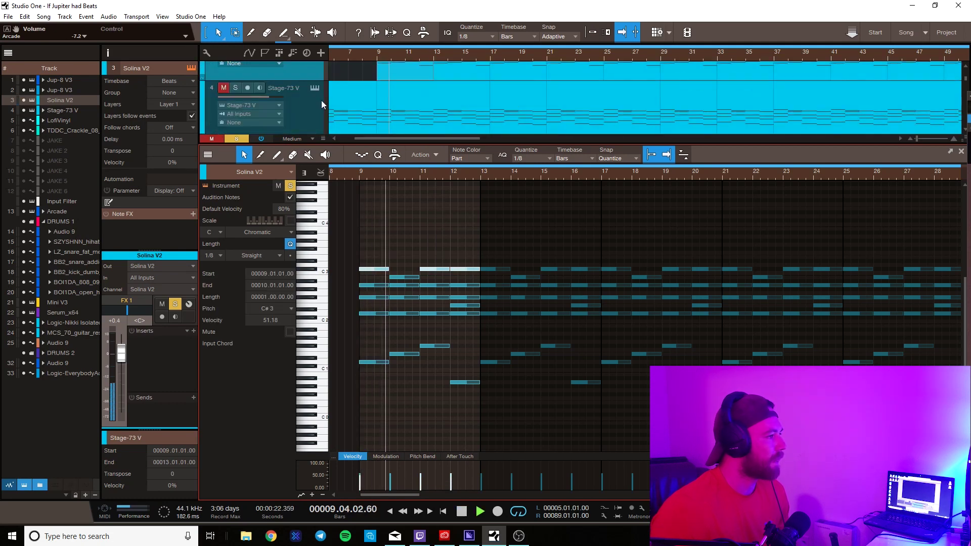
{"action": "left_click", "coordinate": [235, 88]}
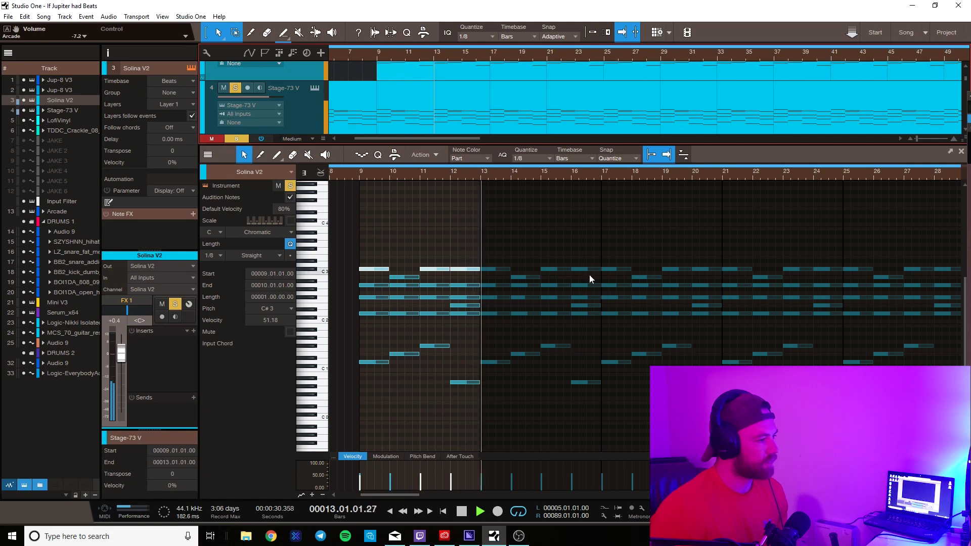
- Close the note editor, stop playback, and unsolo both the Solina V2 and Stage-73 V tracks
{"action": "key", "text": "F2"}
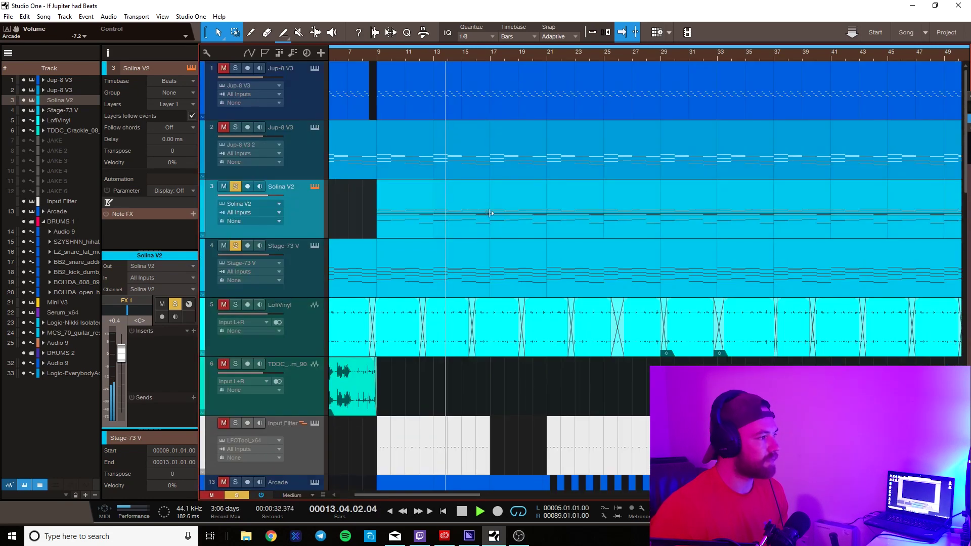
{"action": "key", "text": "space"}
{"action": "left_click", "coordinate": [236, 187]}
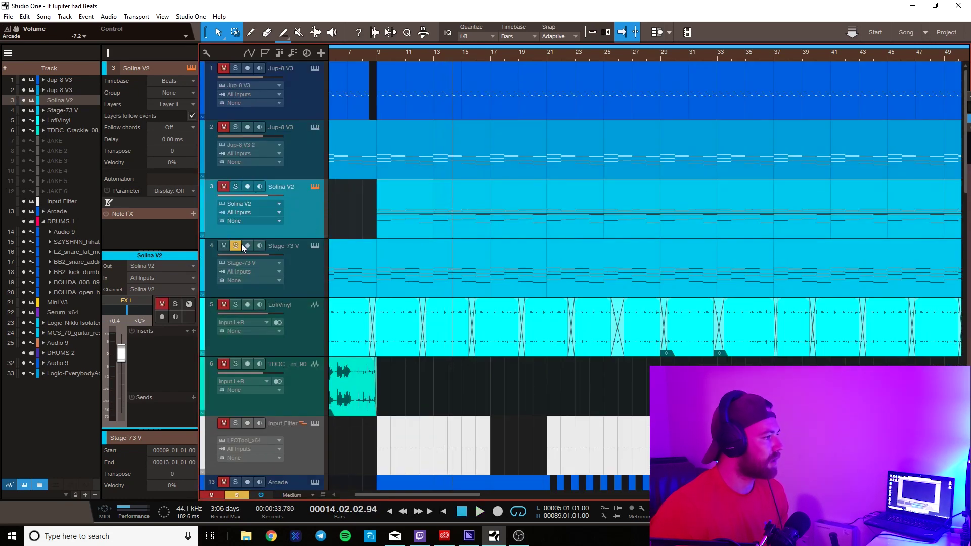
{"action": "left_click", "coordinate": [238, 245]}
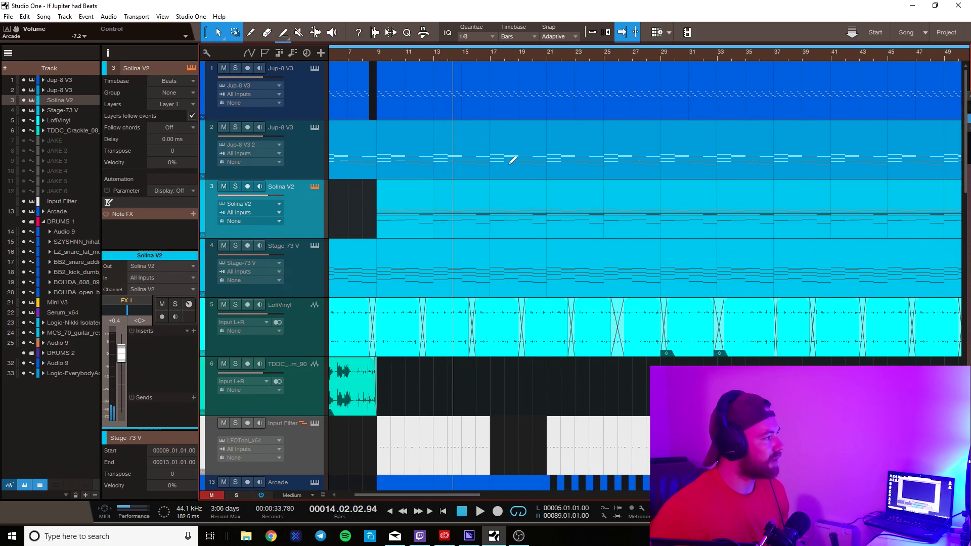
- Reduce the track heights, and examine the whole arrangement from the Jup-8 V3 tracks down through the drums, basses and vocals
{"action": "key", "text": "shift+w"}
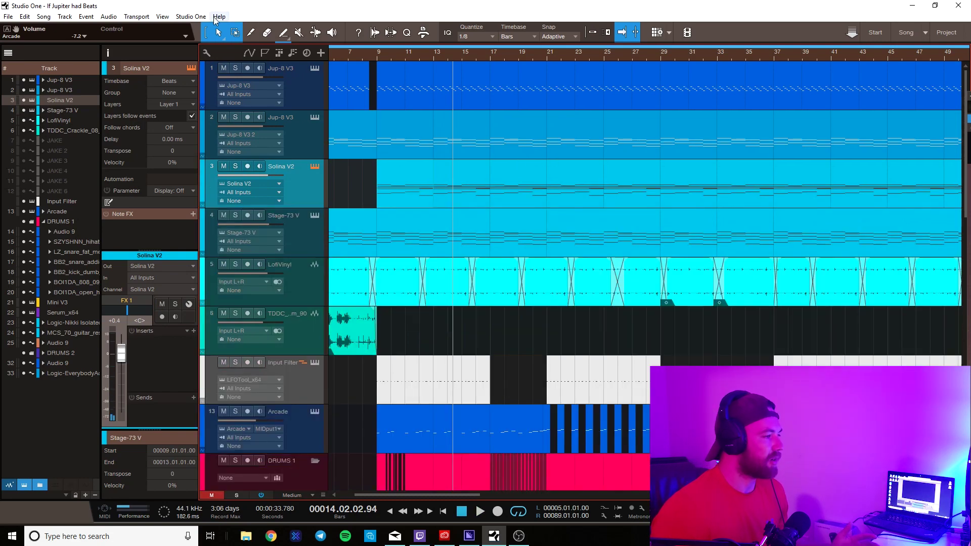
{"action": "key", "text": "shift+w"}
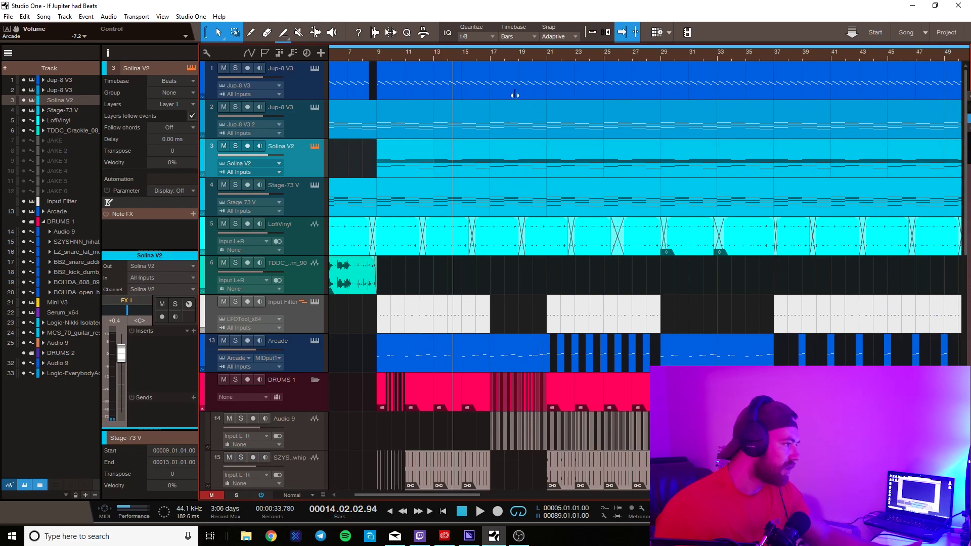
{"action": "scroll", "coordinate": [565, 141], "scroll_direction": "down", "scroll_amount": 10}
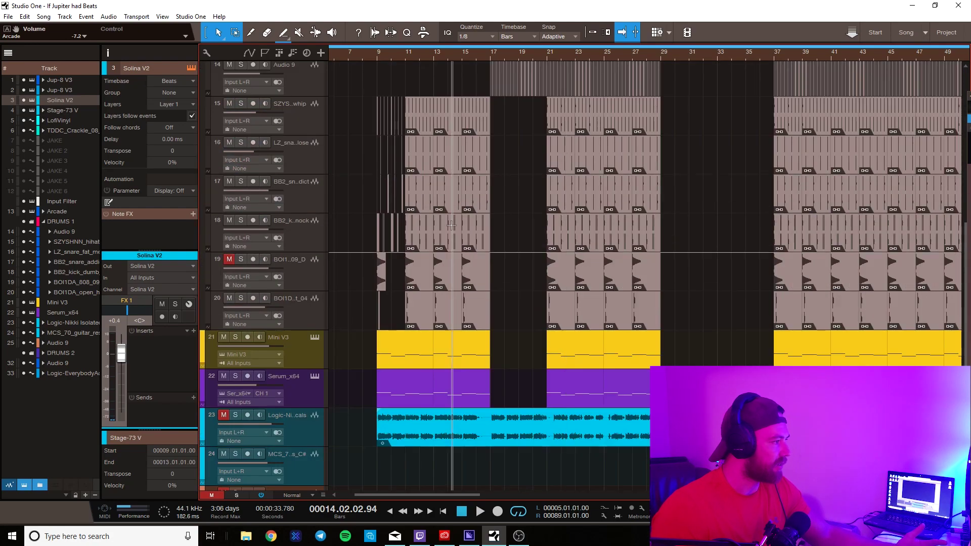
{"action": "scroll", "coordinate": [451, 224], "scroll_direction": "up", "scroll_amount": 5}
{"action": "scroll", "coordinate": [542, 215], "scroll_direction": "up", "scroll_amount": 5}
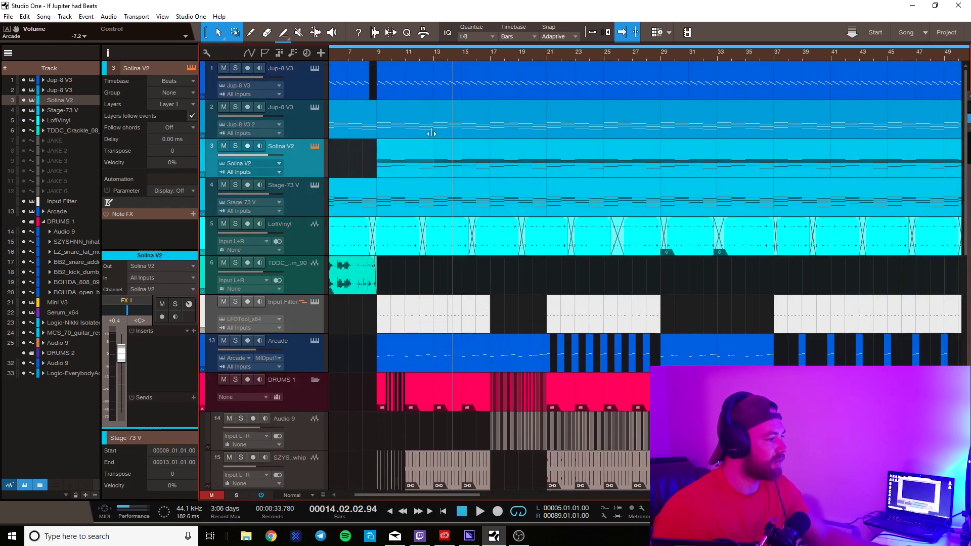
{"action": "scroll", "coordinate": [434, 139], "scroll_direction": "down", "scroll_amount": 3}
{"action": "scroll", "coordinate": [433, 138], "scroll_direction": "down", "scroll_amount": 1}
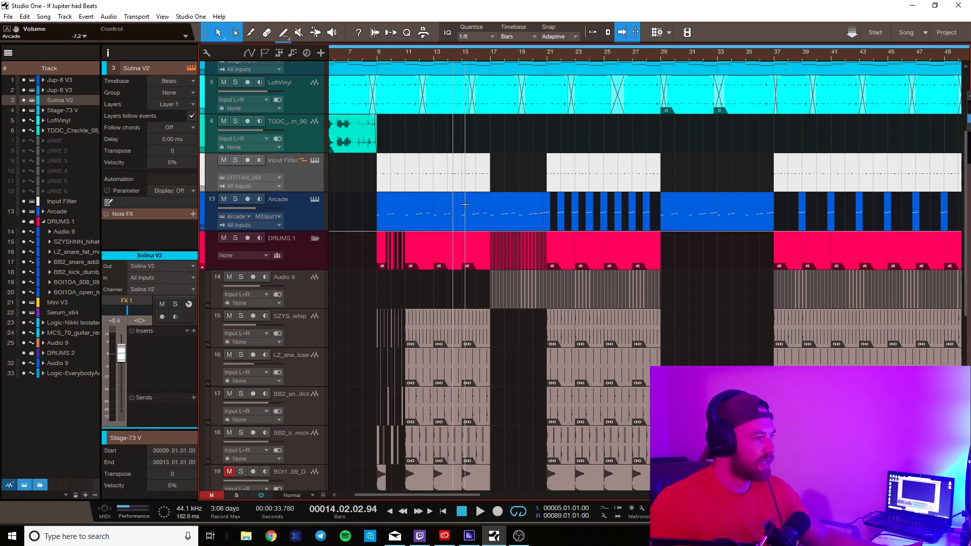
{"action": "scroll", "coordinate": [465, 184], "scroll_direction": "up", "scroll_amount": 4}
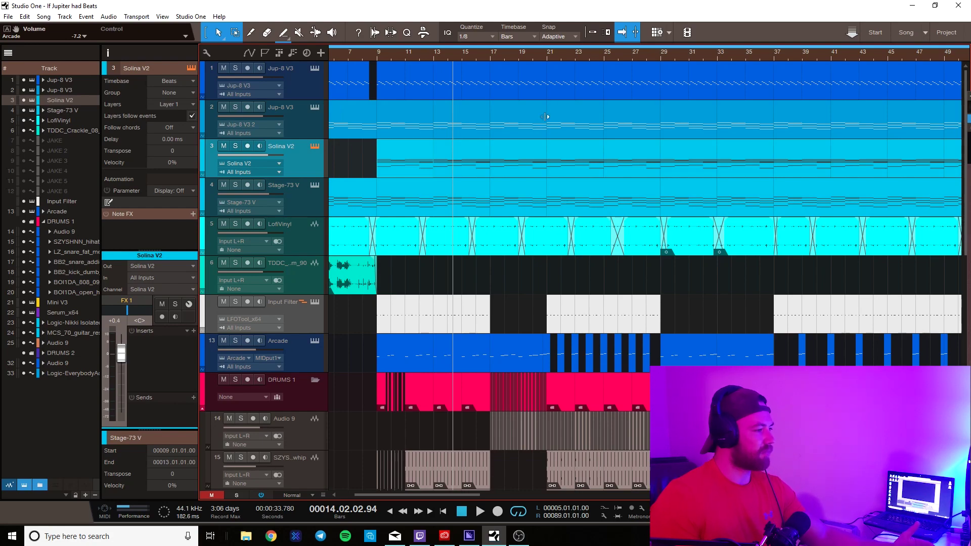
{"action": "scroll", "coordinate": [538, 101], "scroll_direction": "down", "scroll_amount": 7}
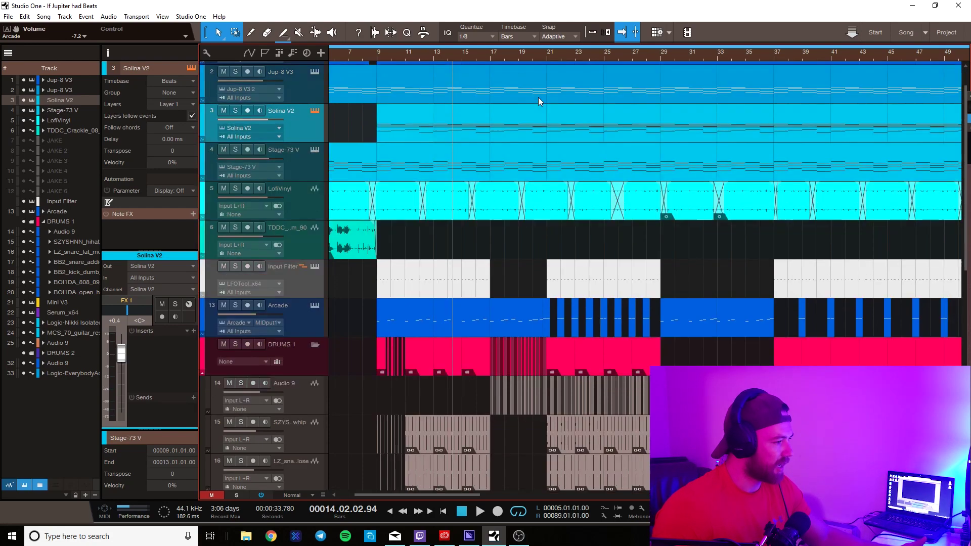
{"action": "scroll", "coordinate": [538, 106], "scroll_direction": "down", "scroll_amount": 3}
{"action": "scroll", "coordinate": [524, 154], "scroll_direction": "down", "scroll_amount": 2}
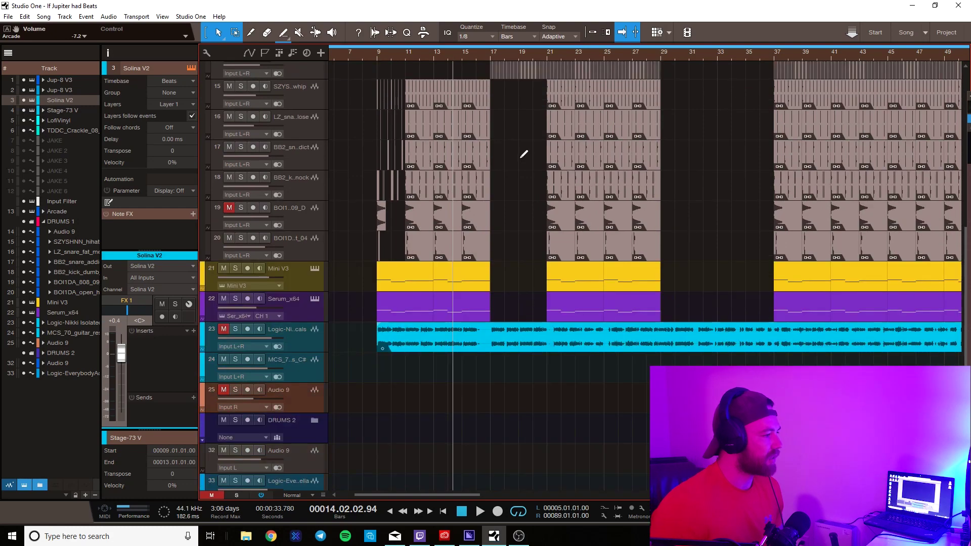
{"action": "scroll", "coordinate": [493, 202], "scroll_direction": "up", "scroll_amount": 8}
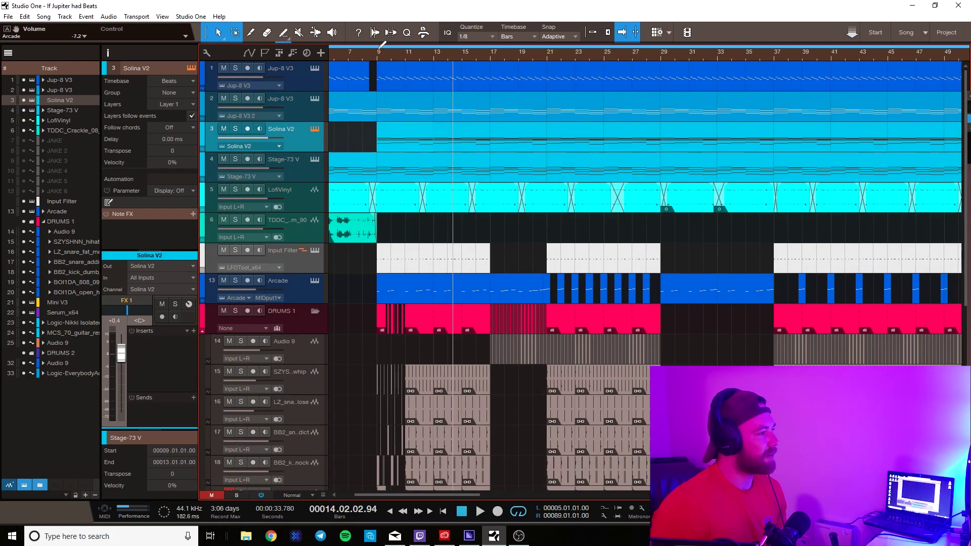
- Play the full mix of If Jupiter had Beats from the intro before bar 9, and stop at bar 19
{"action": "left_click", "coordinate": [345, 50]}
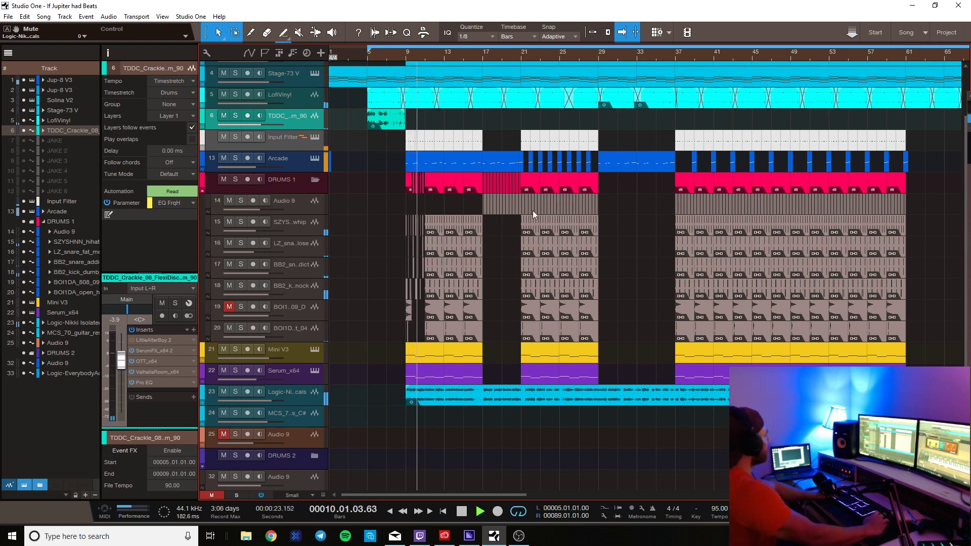
{"action": "scroll", "coordinate": [532, 210], "scroll_direction": "up", "scroll_amount": 3}
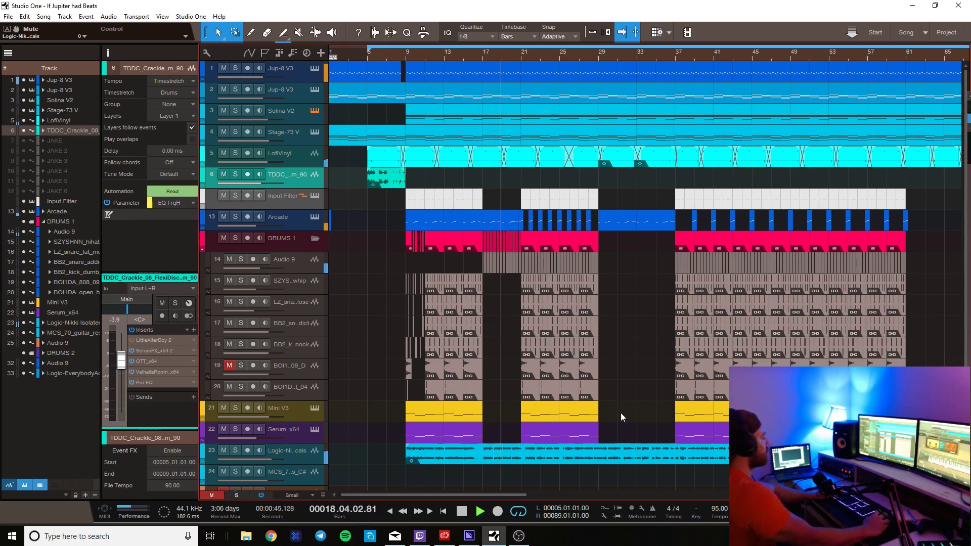
{"action": "key", "text": "space"}
- Save the If Jupiter had Beats song and close it
{"action": "key", "text": "ctrl+s"}
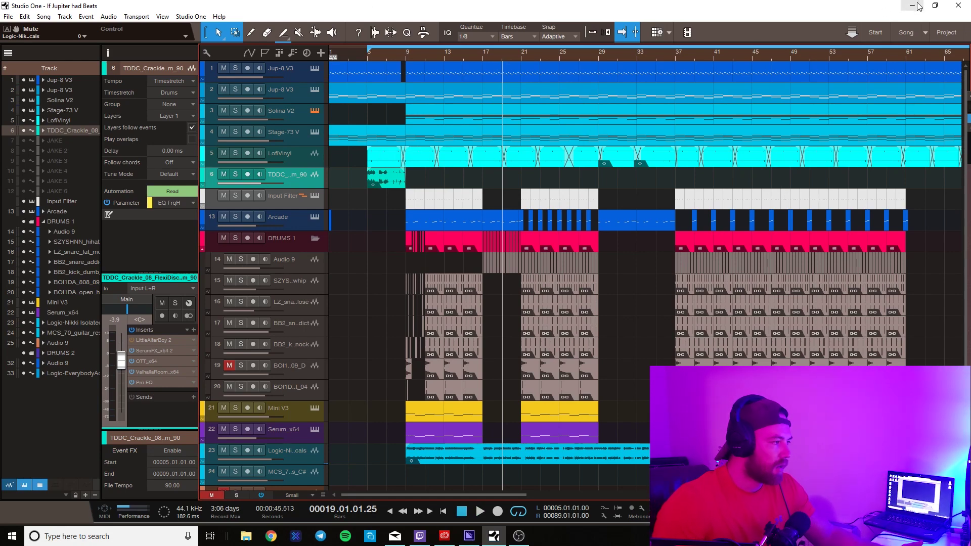
{"action": "left_click", "coordinate": [8, 17]}
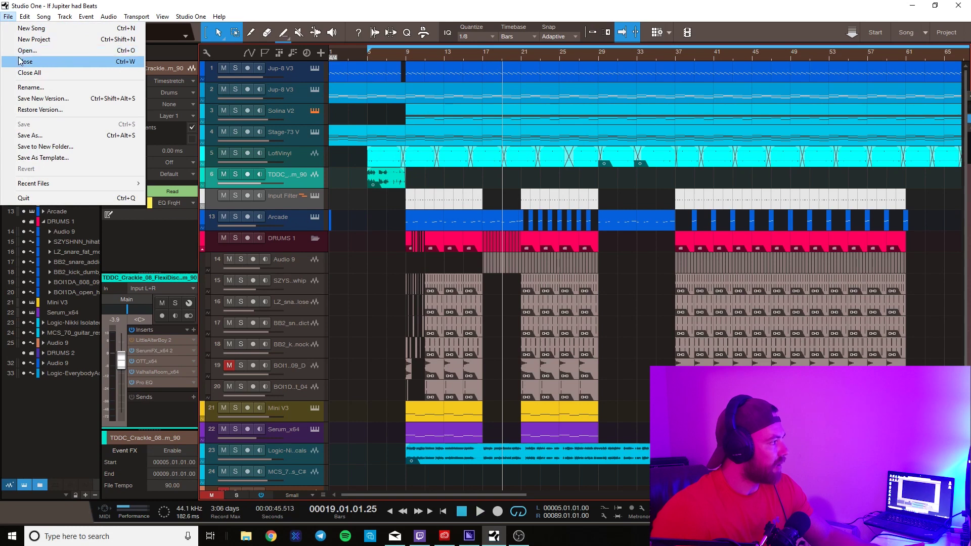
{"action": "left_click", "coordinate": [20, 64]}
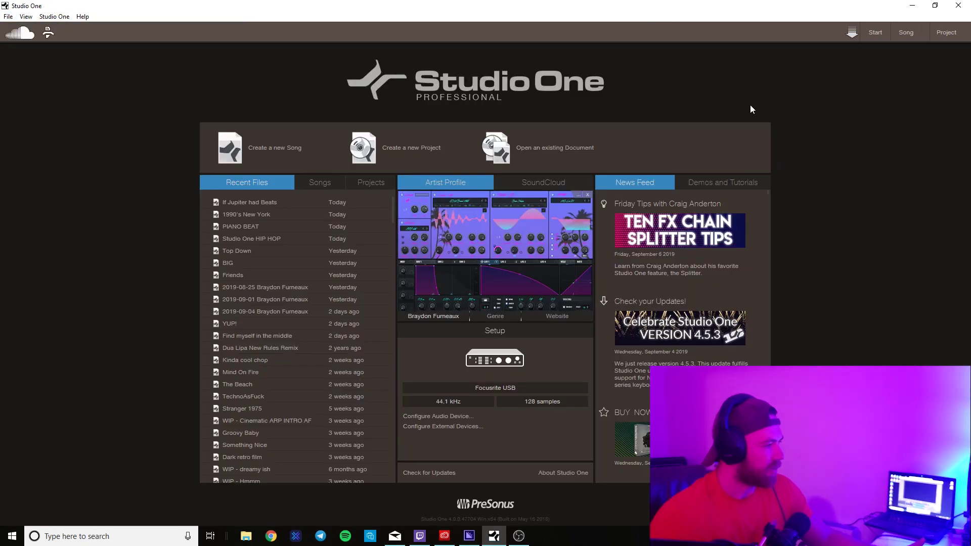